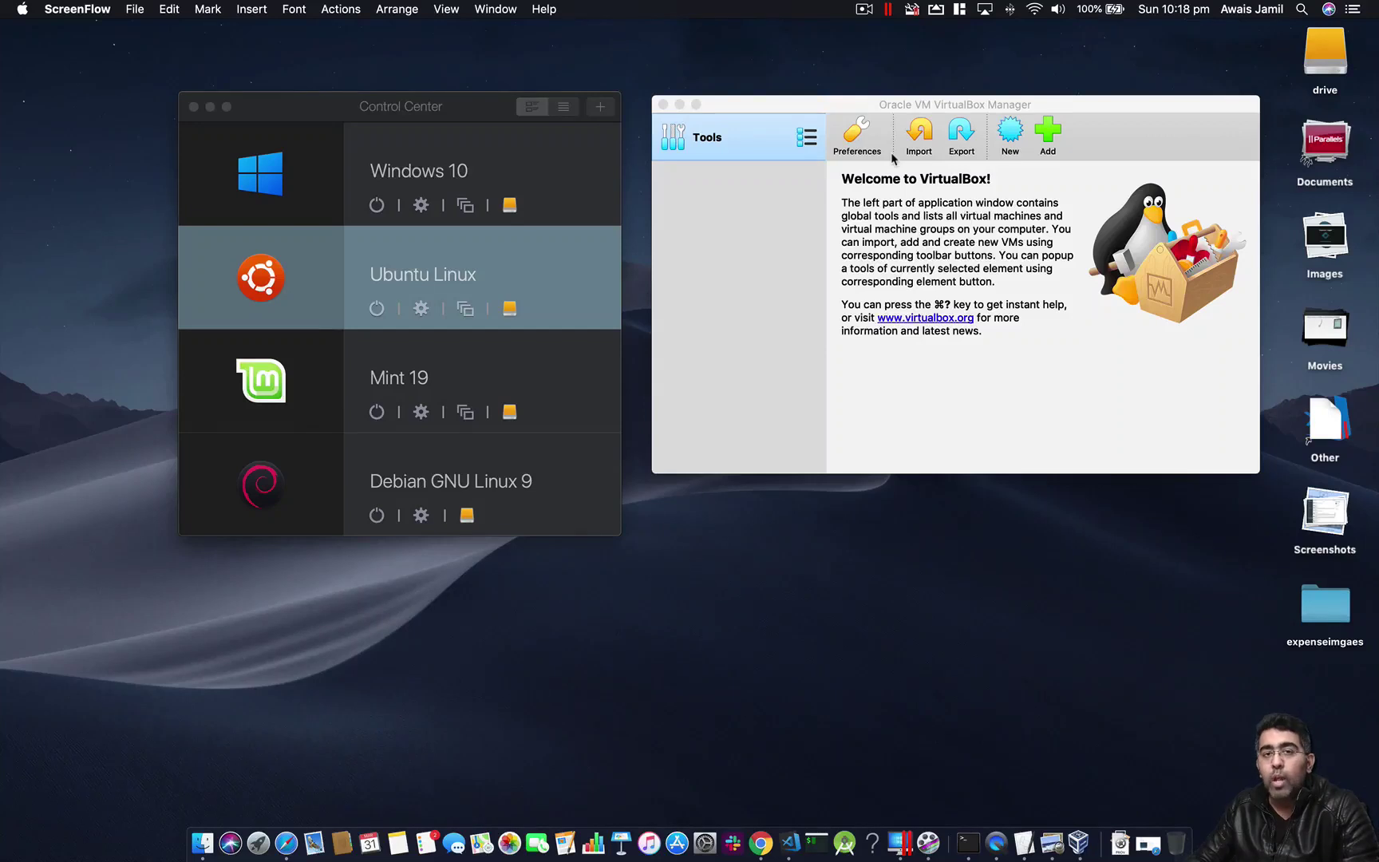
# - Alternate between VirtualBox Manager and Parallels Control Center to compare their machine lists
pyautogui.click(763, 199)
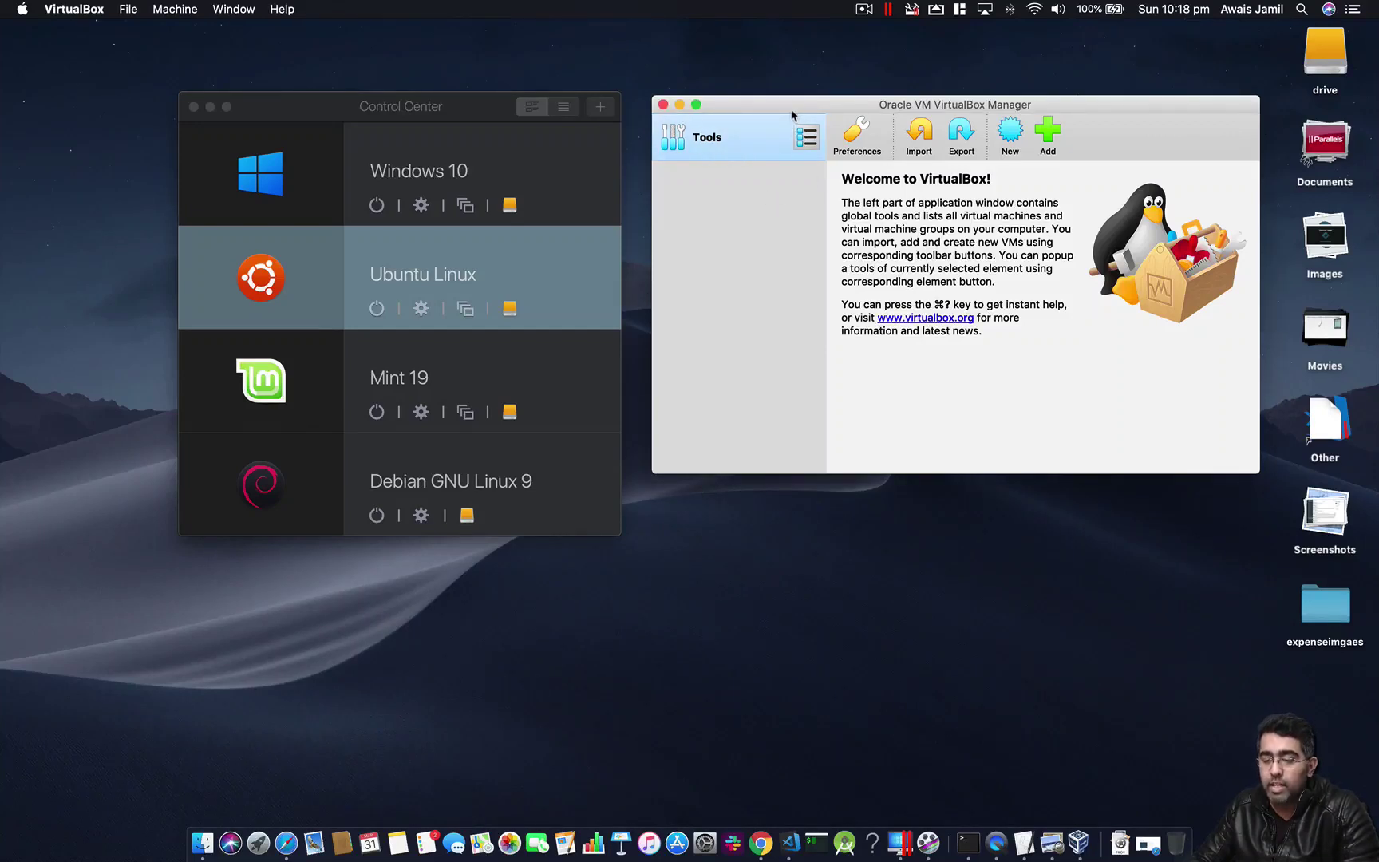
pyautogui.moveTo(794, 110); pyautogui.dragTo(793, 107)
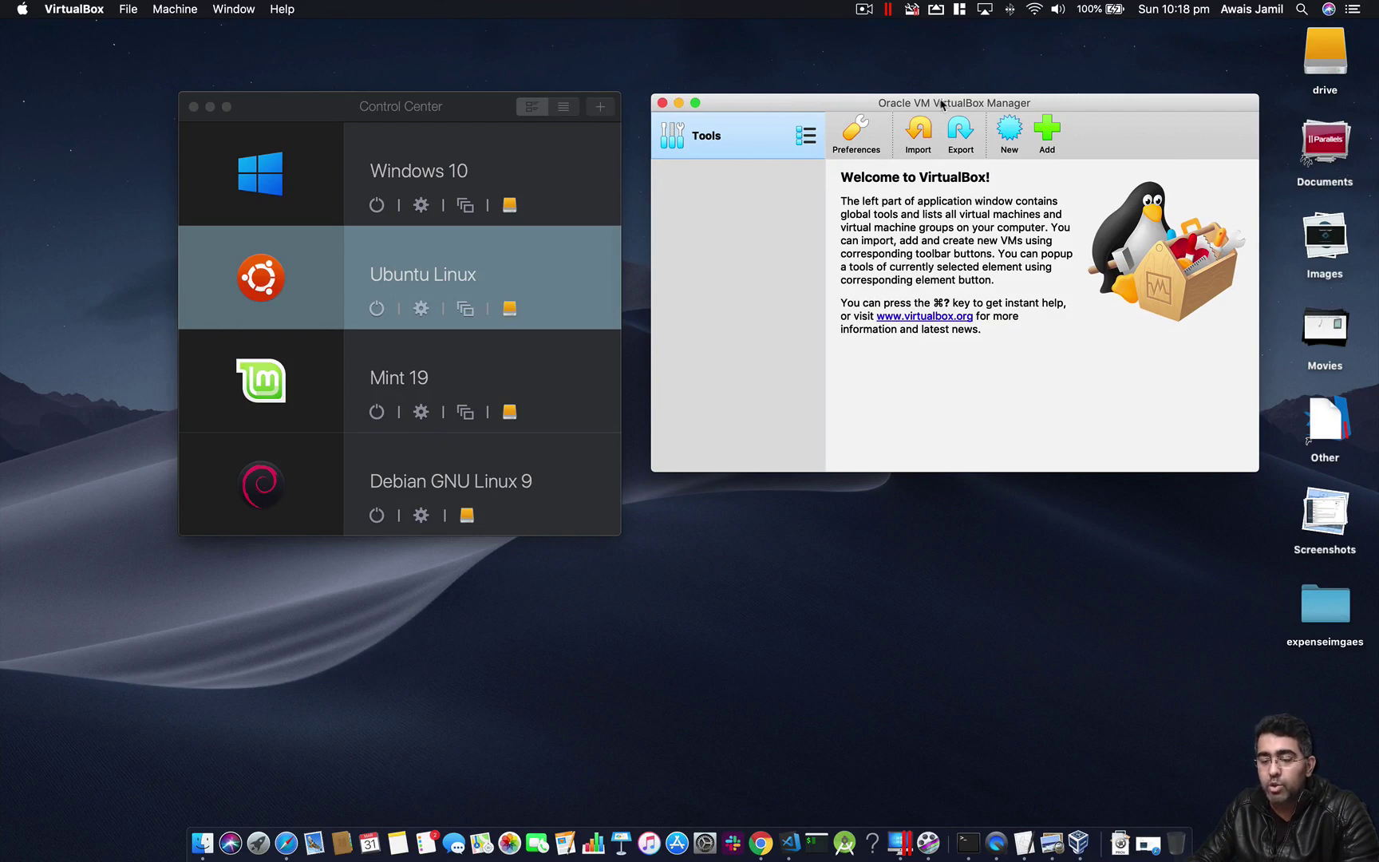
pyautogui.click(460, 119)
pyautogui.click(702, 216)
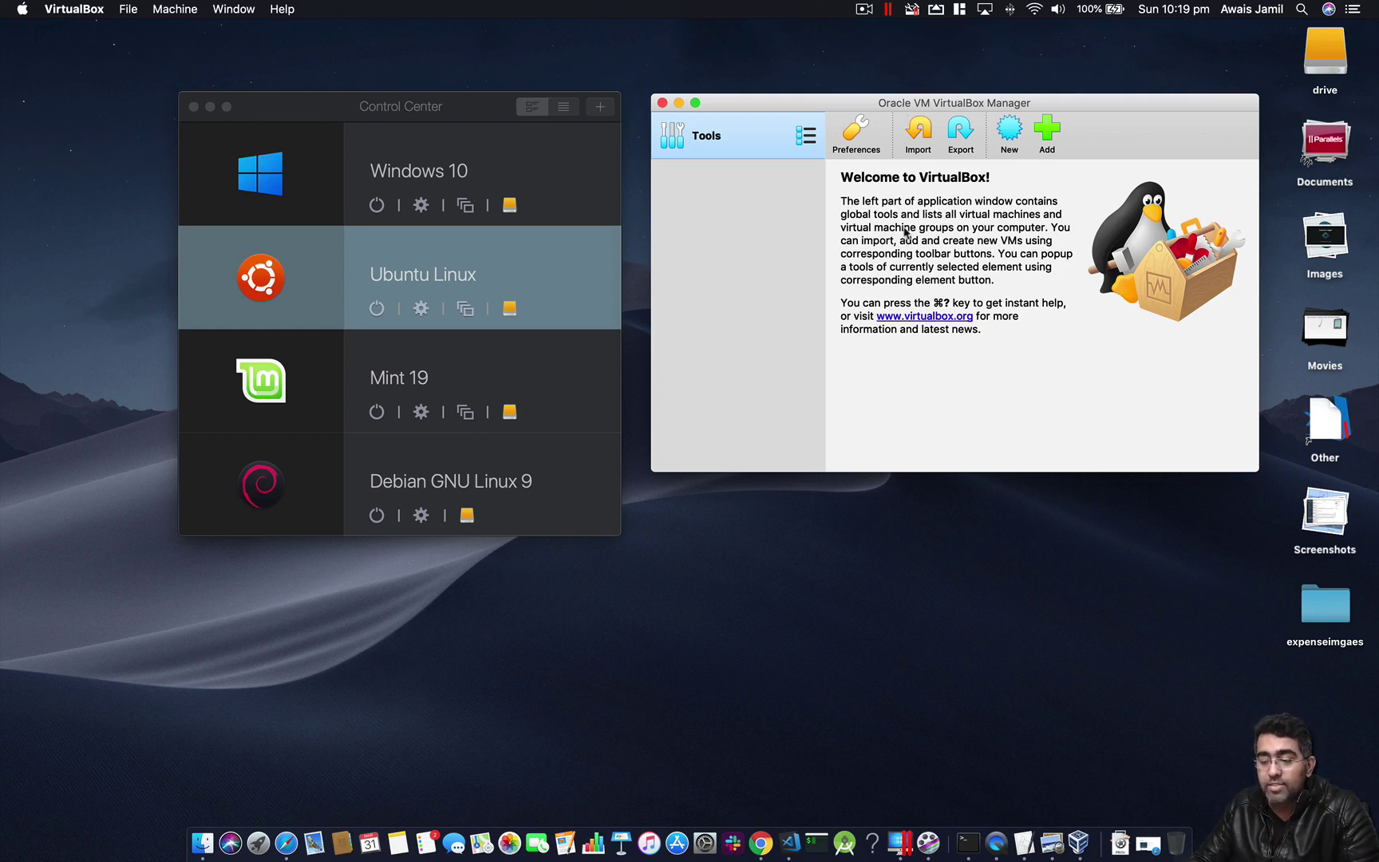
pyautogui.click(430, 118)
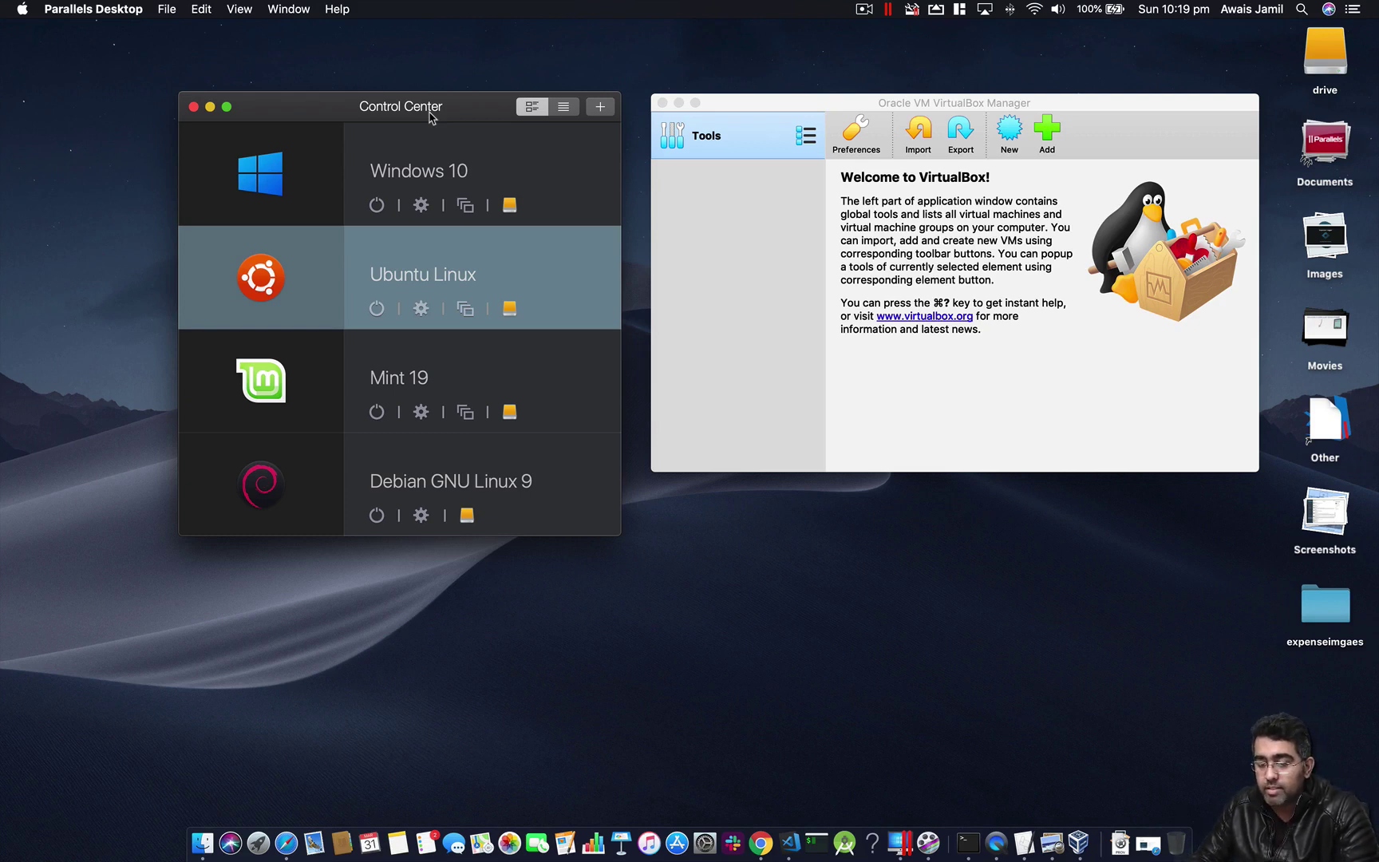
# - Leave Parallels Control Center in front, ready to manage the Ubuntu Linux VM
pyautogui.click(779, 302)
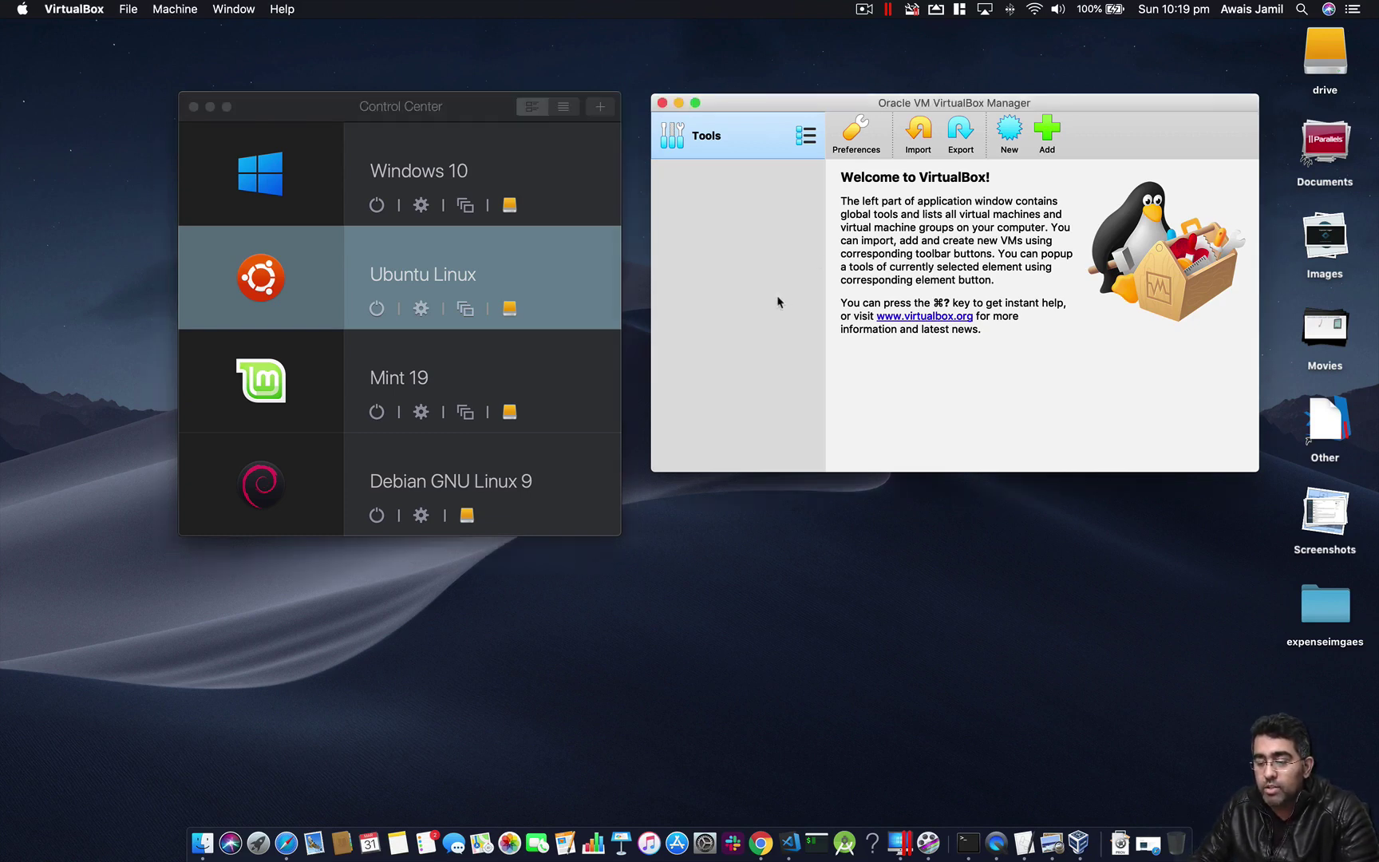
pyautogui.click(472, 112)
pyautogui.click(762, 211)
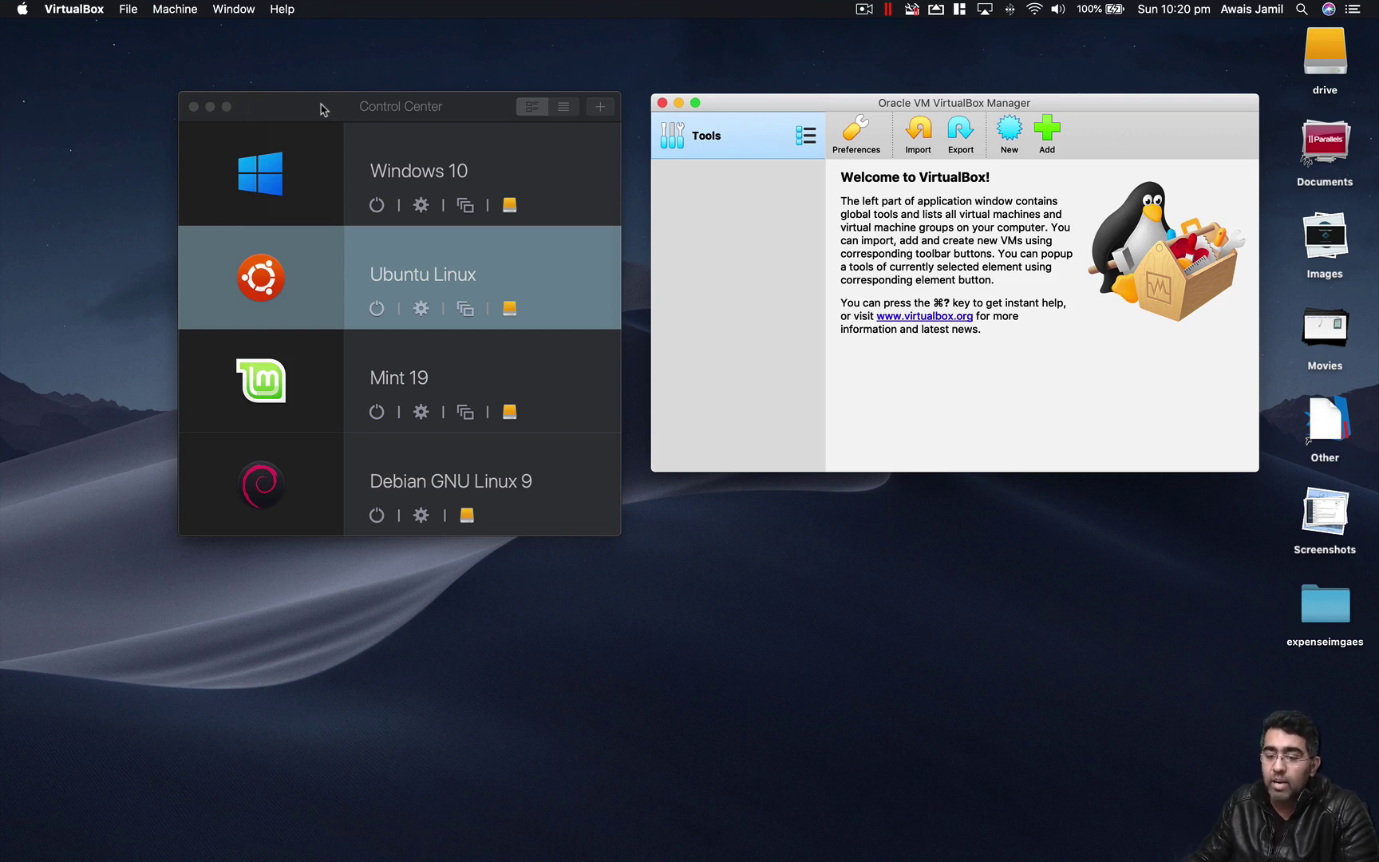
pyautogui.click(322, 109)
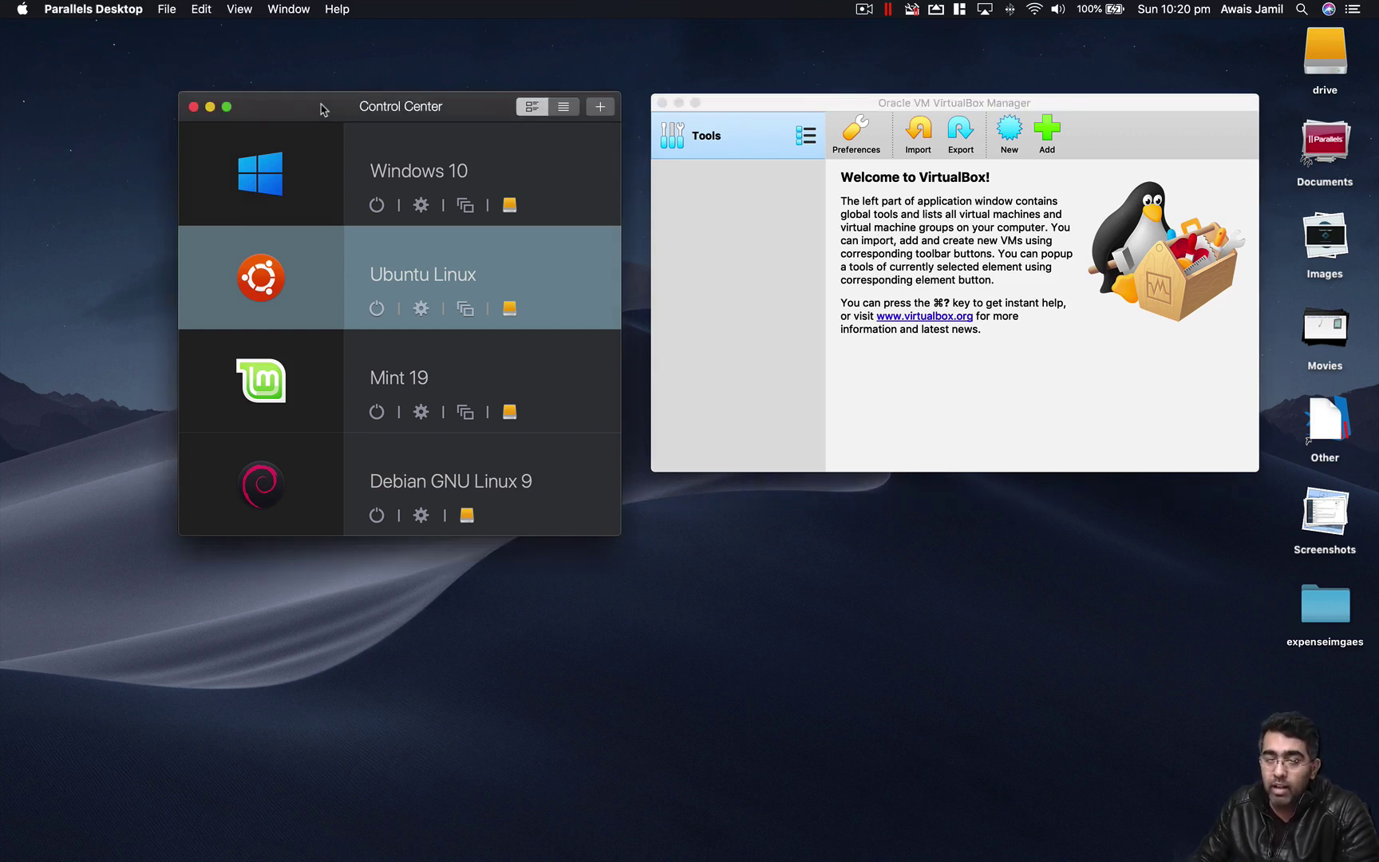
pyautogui.click(754, 273)
pyautogui.moveTo(338, 250)
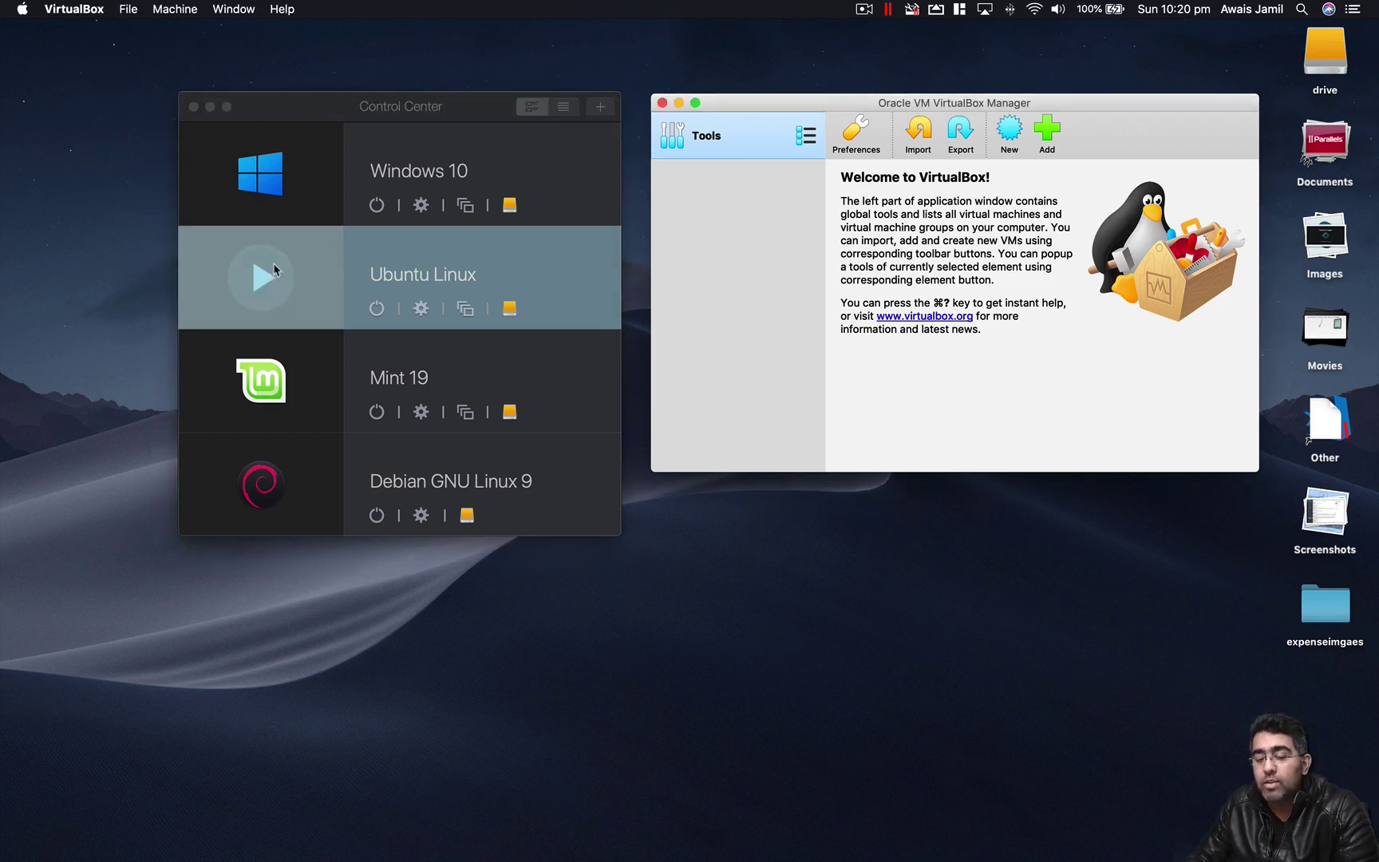
pyautogui.click(246, 282)
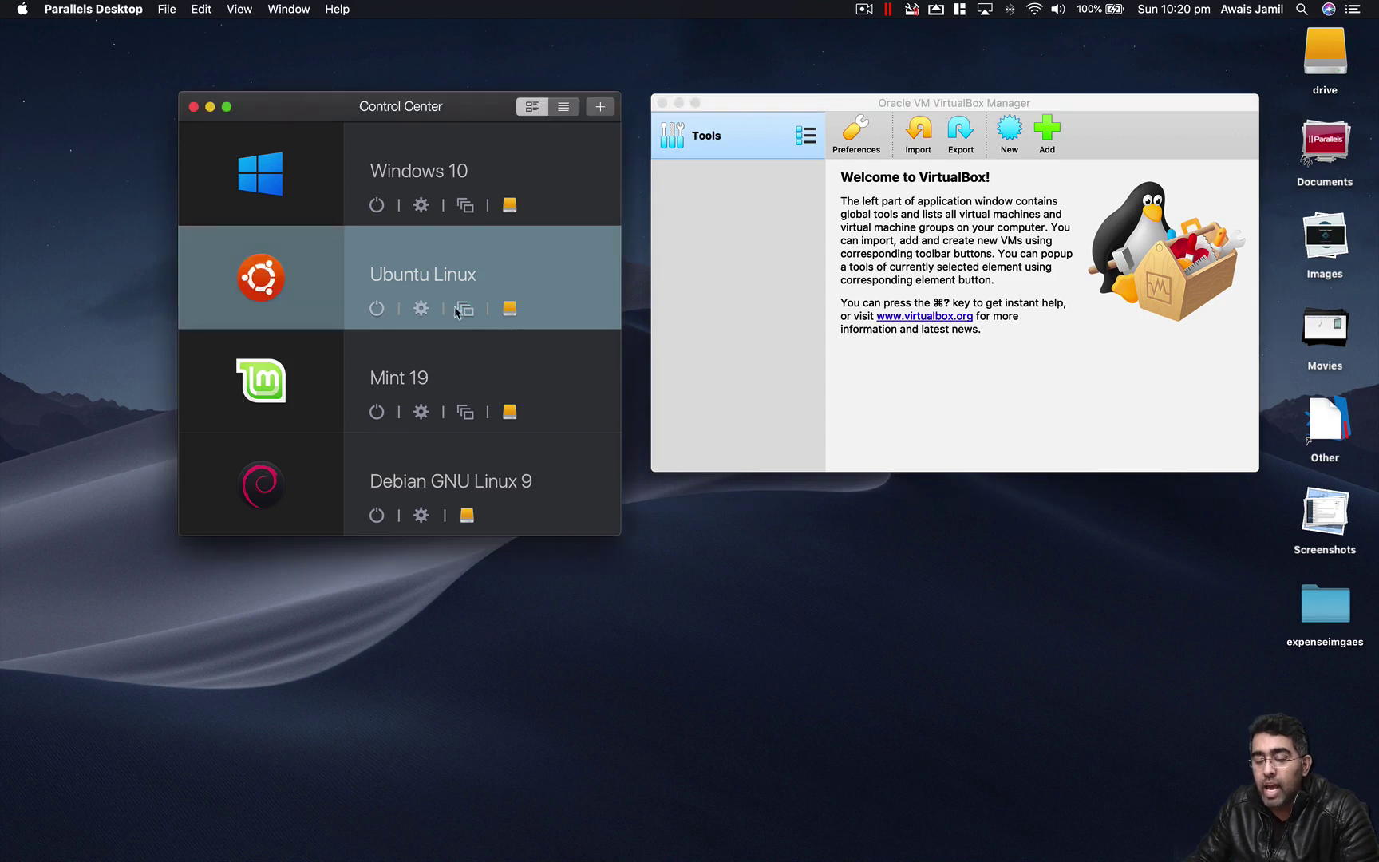
# - Review Ubuntu Linux's CPU & Memory and Graphics settings, then close Configuration and start the VM
pyautogui.click(414, 315)
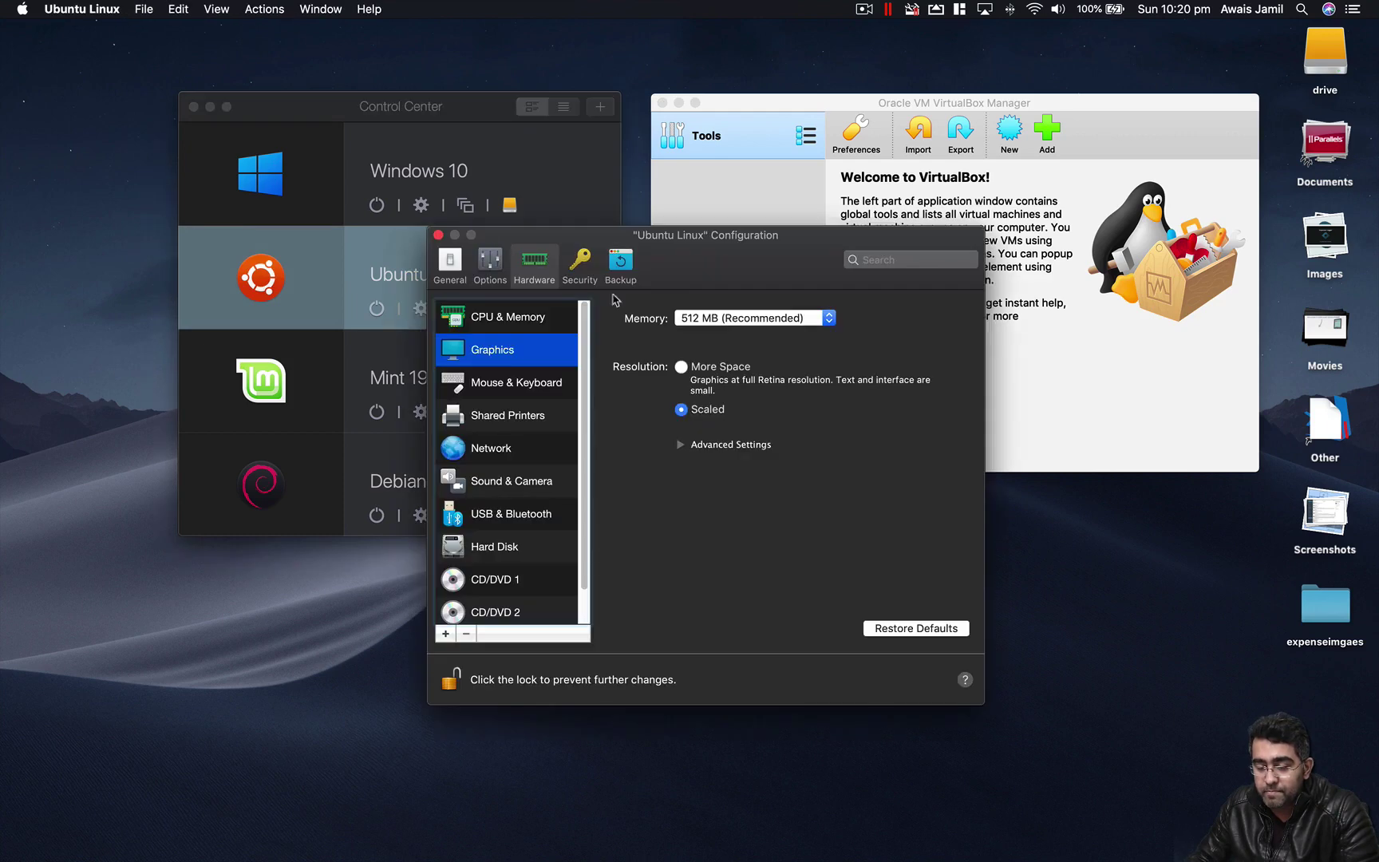
pyautogui.moveTo(703, 272); pyautogui.dragTo(732, 233)
pyautogui.click(525, 278)
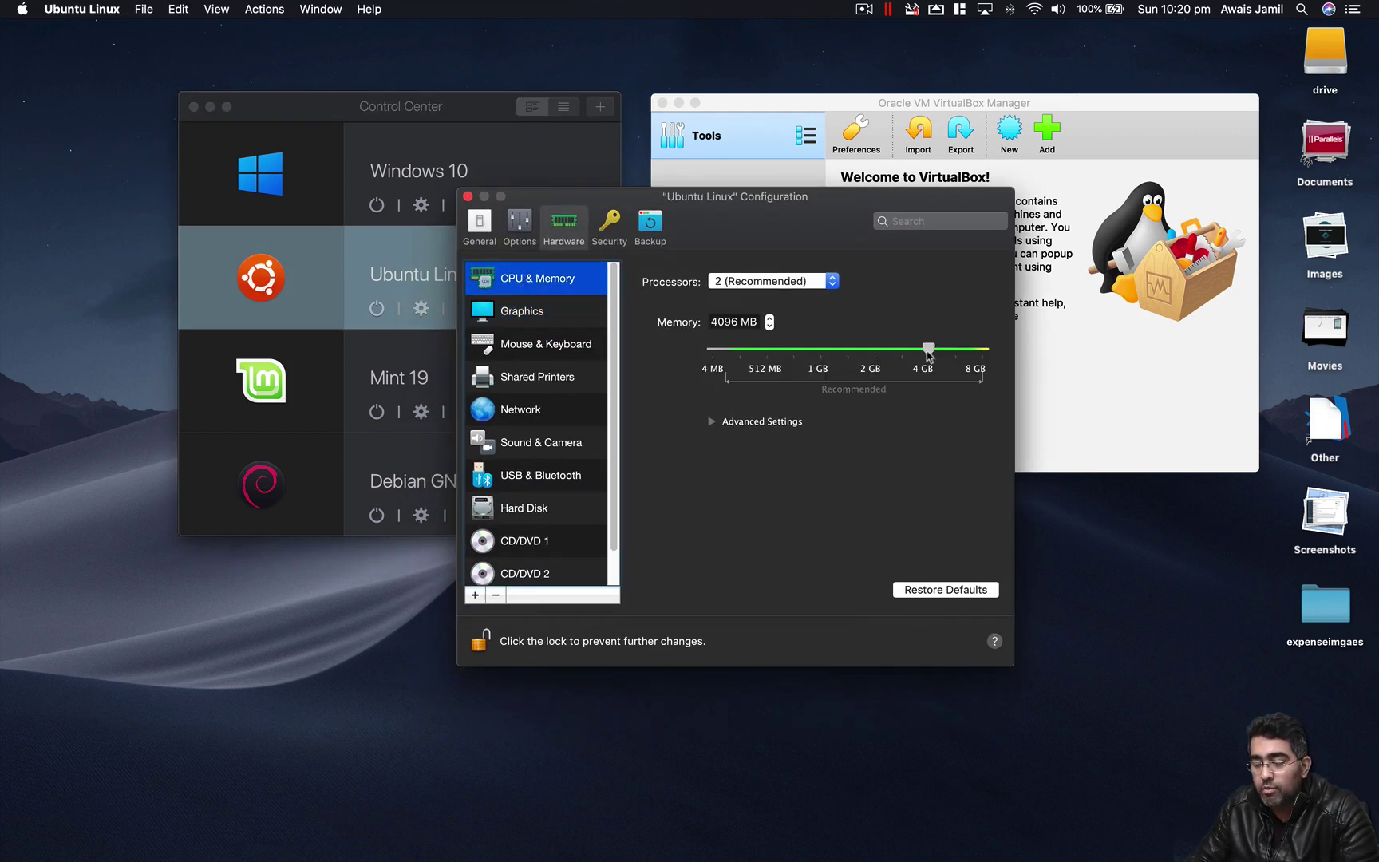
pyautogui.click(552, 311)
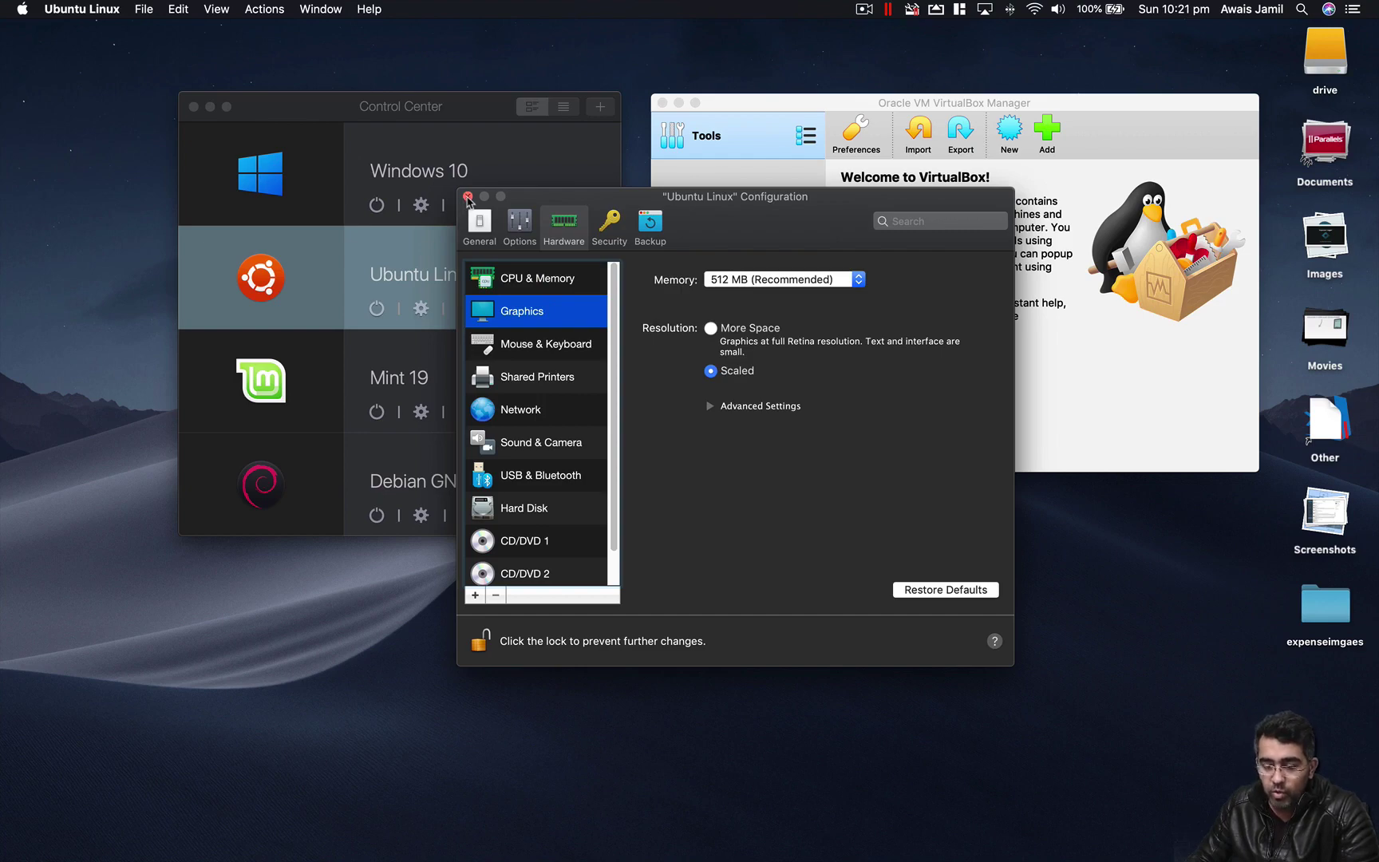
pyautogui.click(468, 197)
pyautogui.click(268, 286)
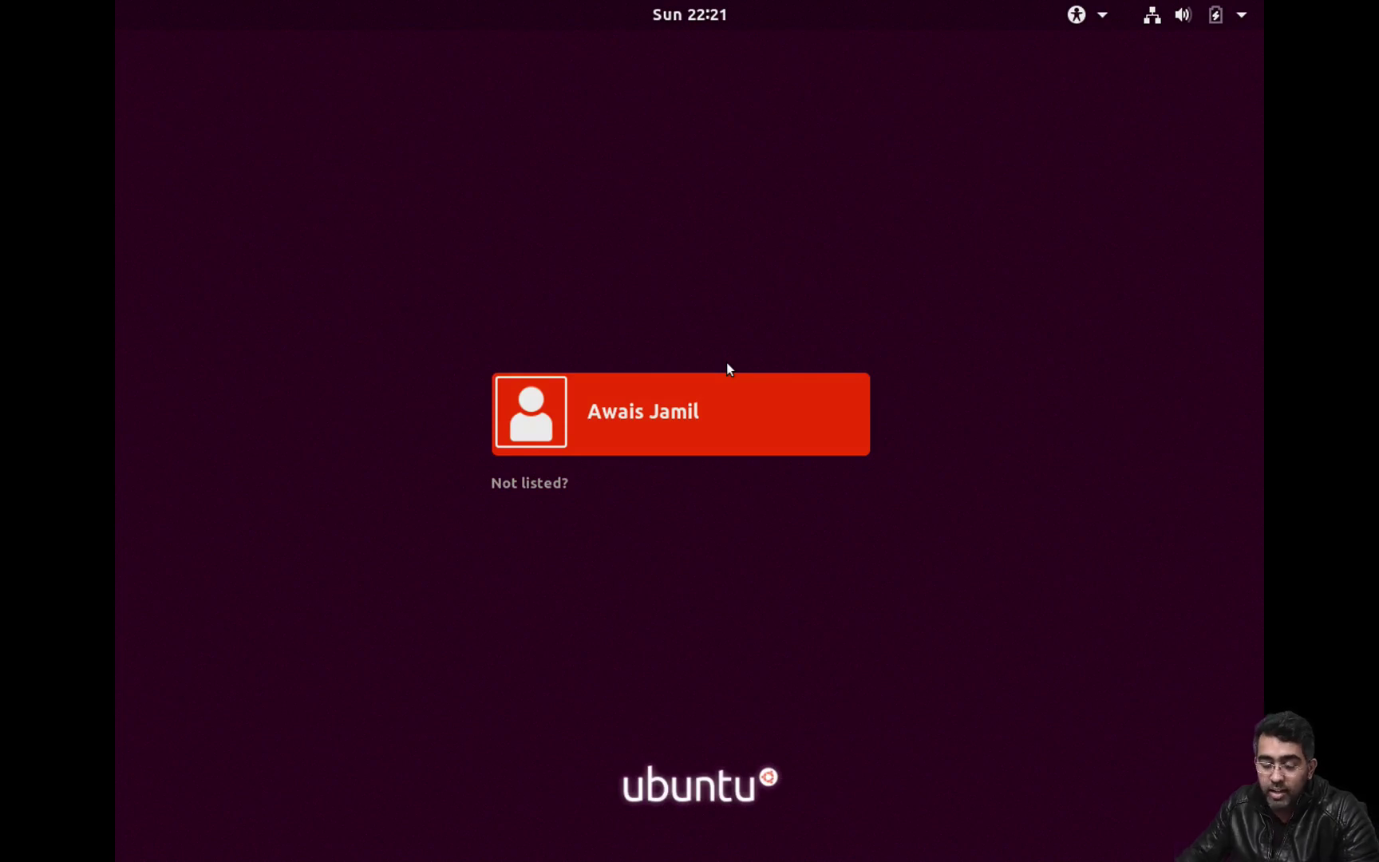
# - Sign in to the Ubuntu user account with its password
pyautogui.click(695, 416)
pyautogui.write('*********')
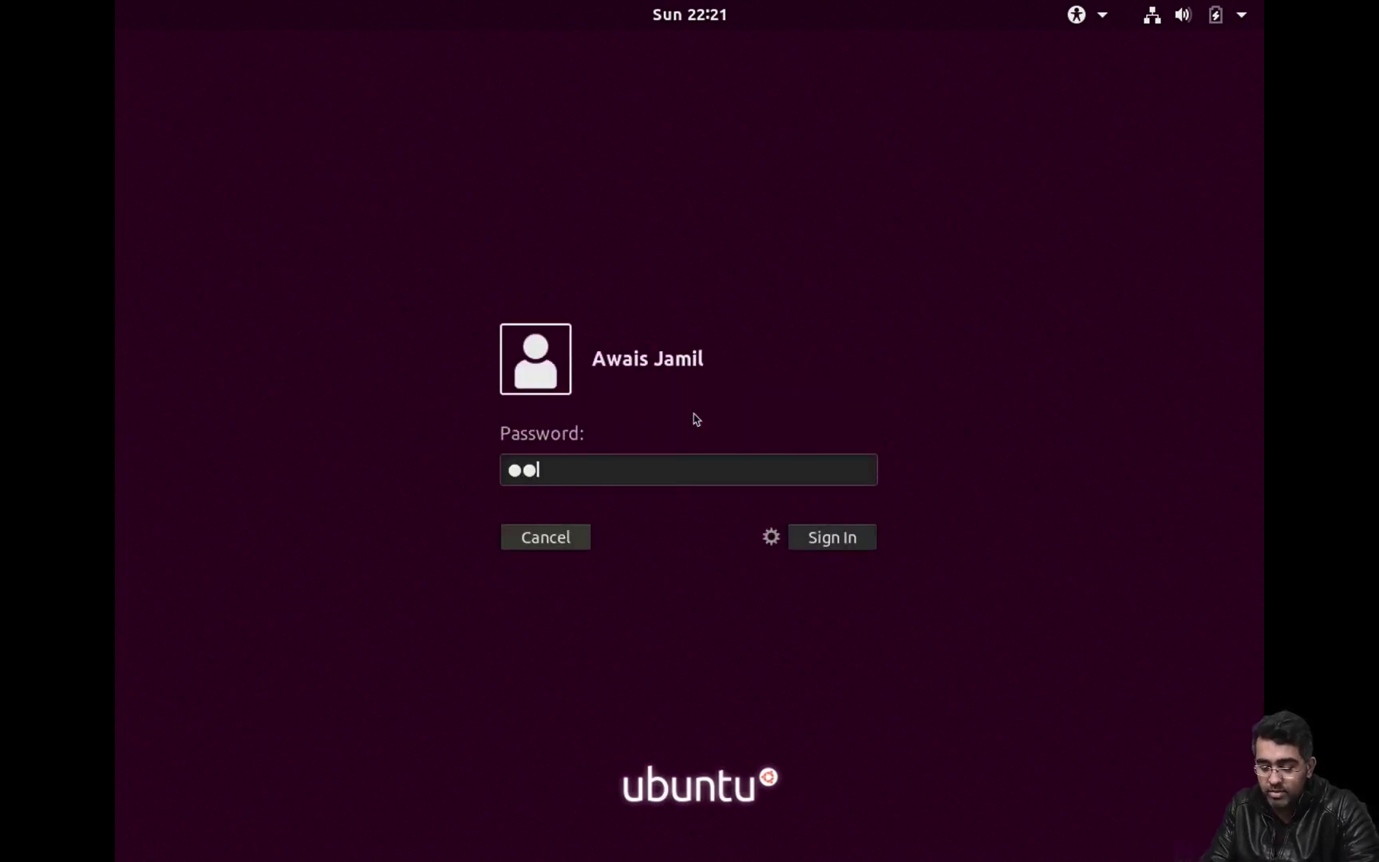
pyautogui.press('Return')
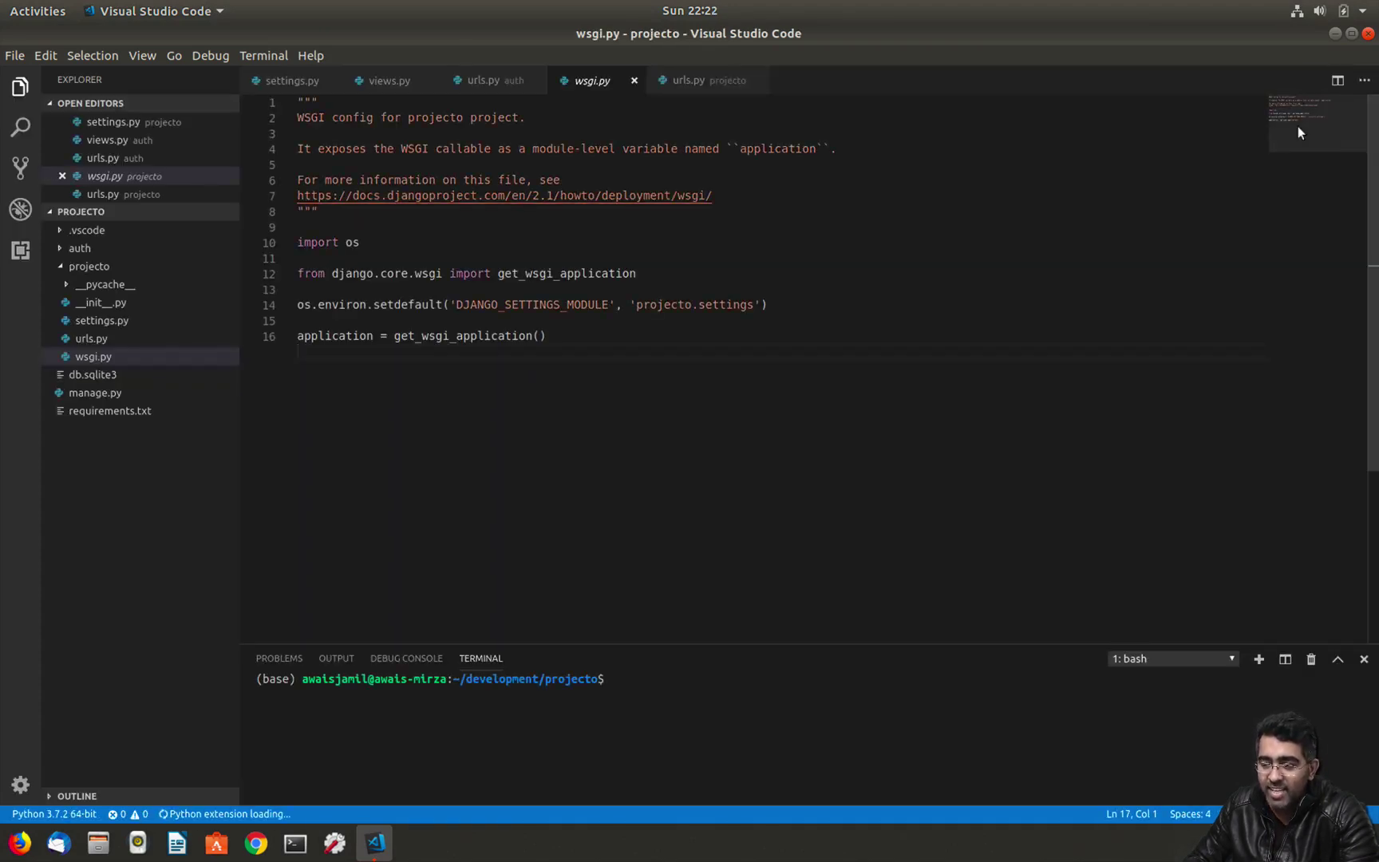
# - Close VS Code, then open, maximize and close Google Chrome twice, dismissing Restore pages
pyautogui.click(1368, 32)
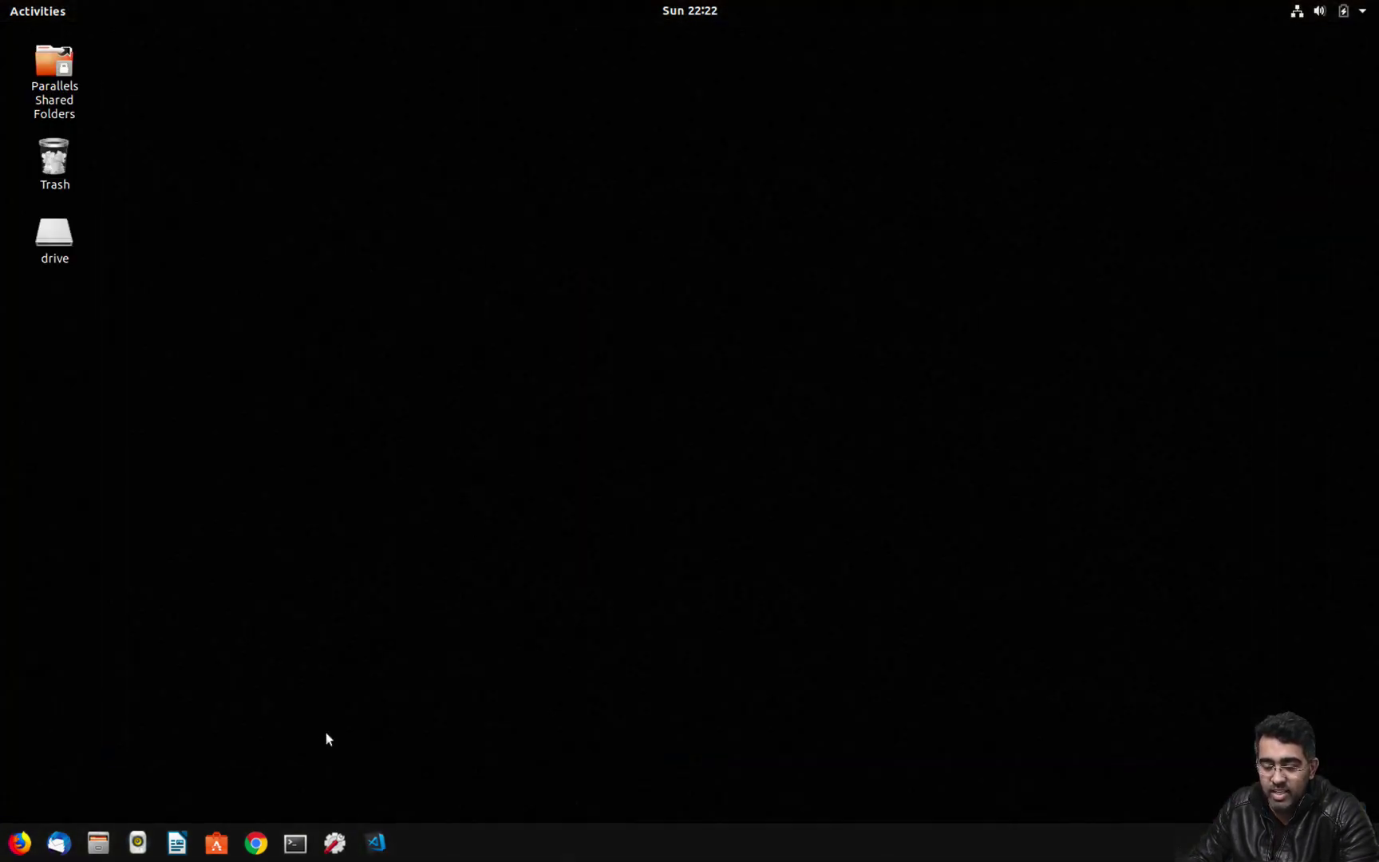
pyautogui.click(248, 842)
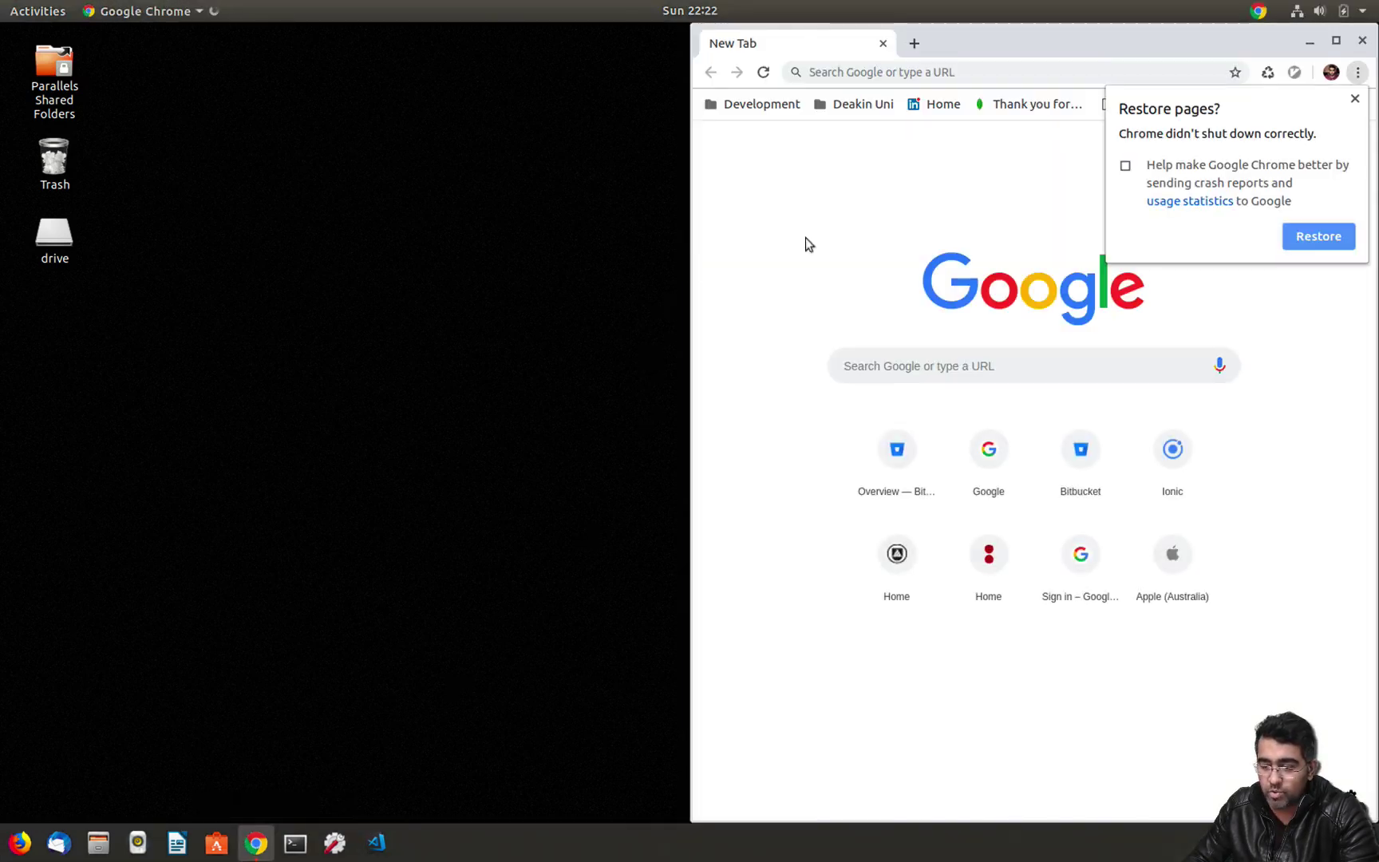
pyautogui.doubleClick(1004, 45)
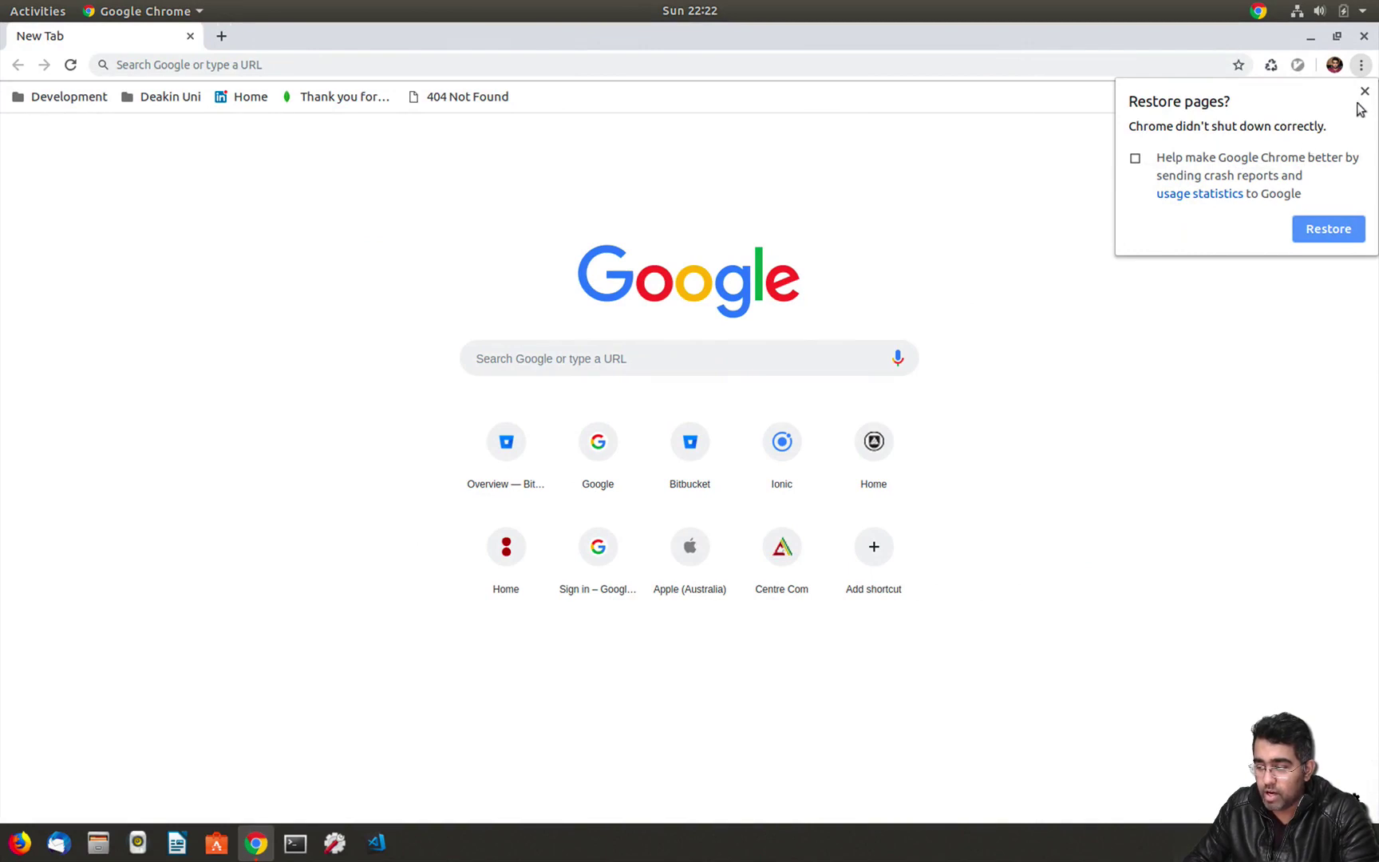
pyautogui.click(1364, 91)
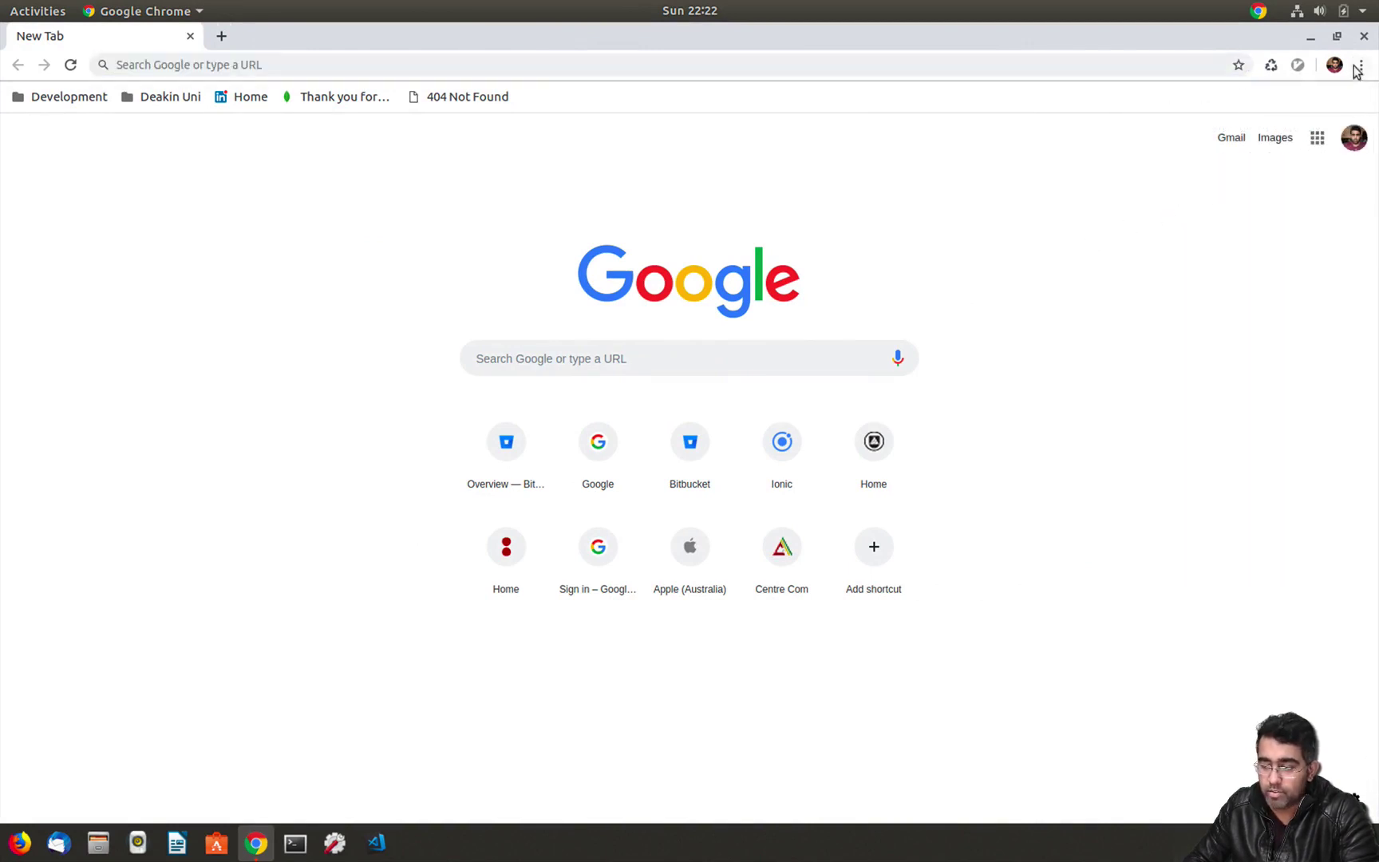
pyautogui.click(1364, 36)
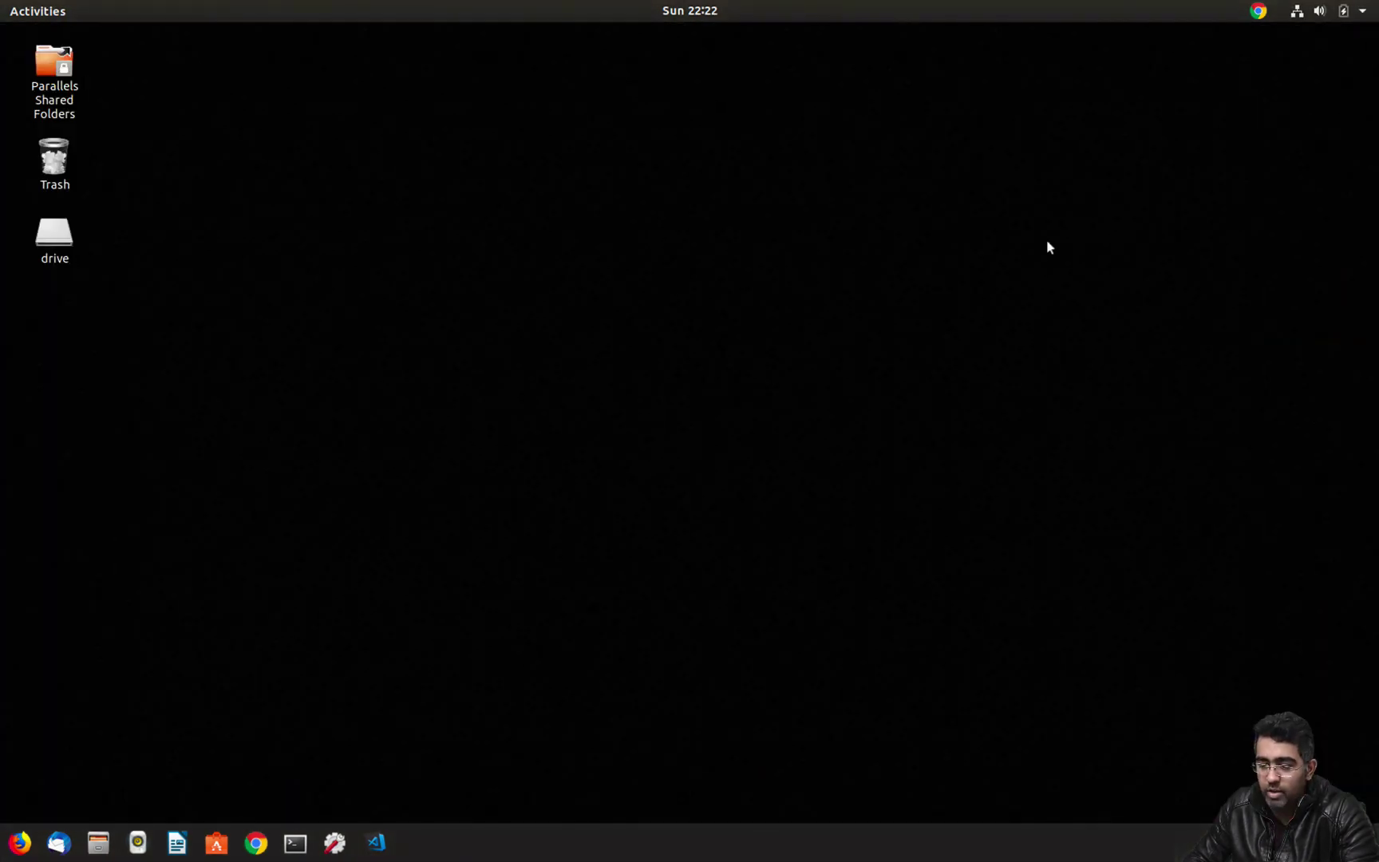
pyautogui.click(255, 843)
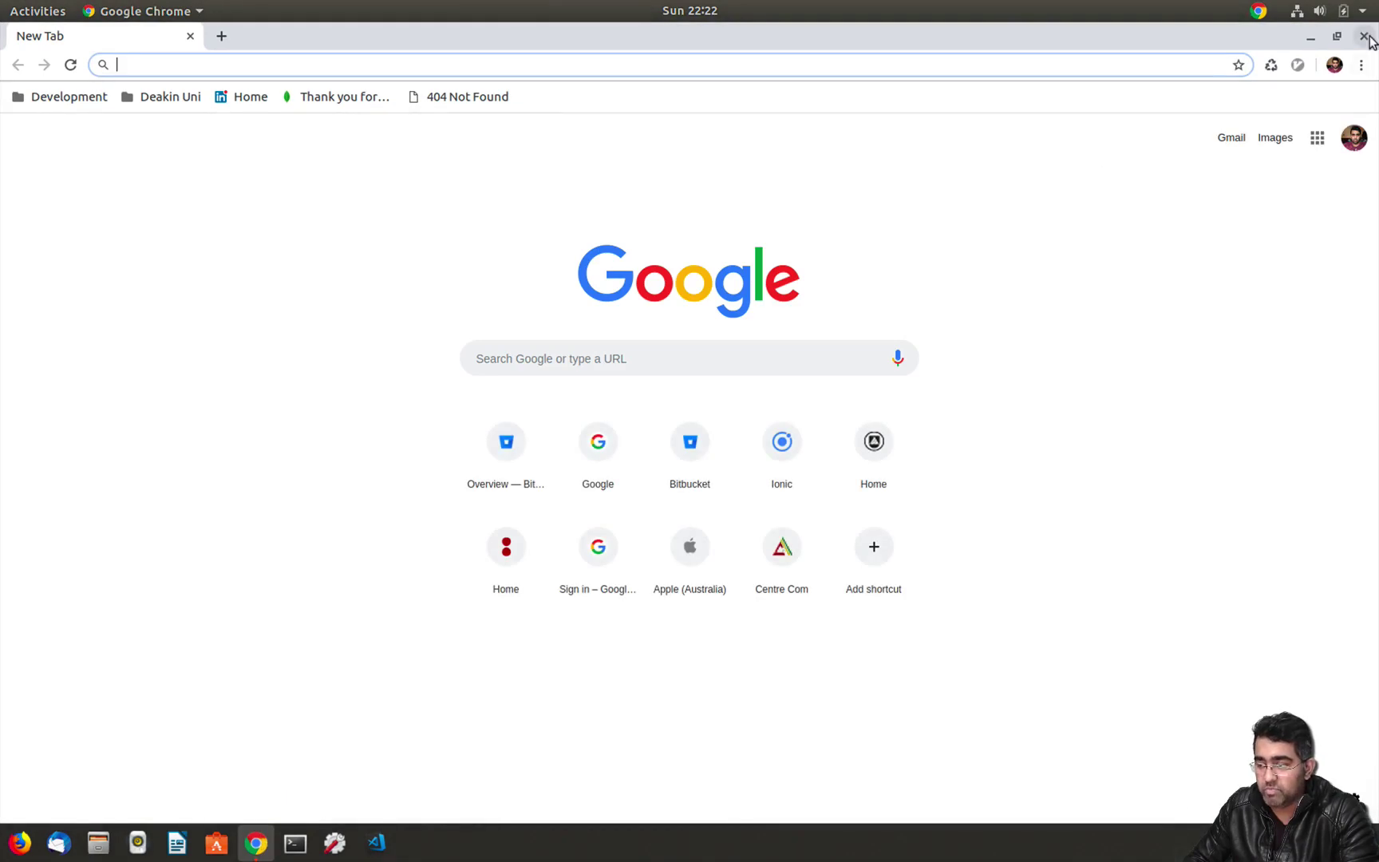
pyautogui.click(1364, 36)
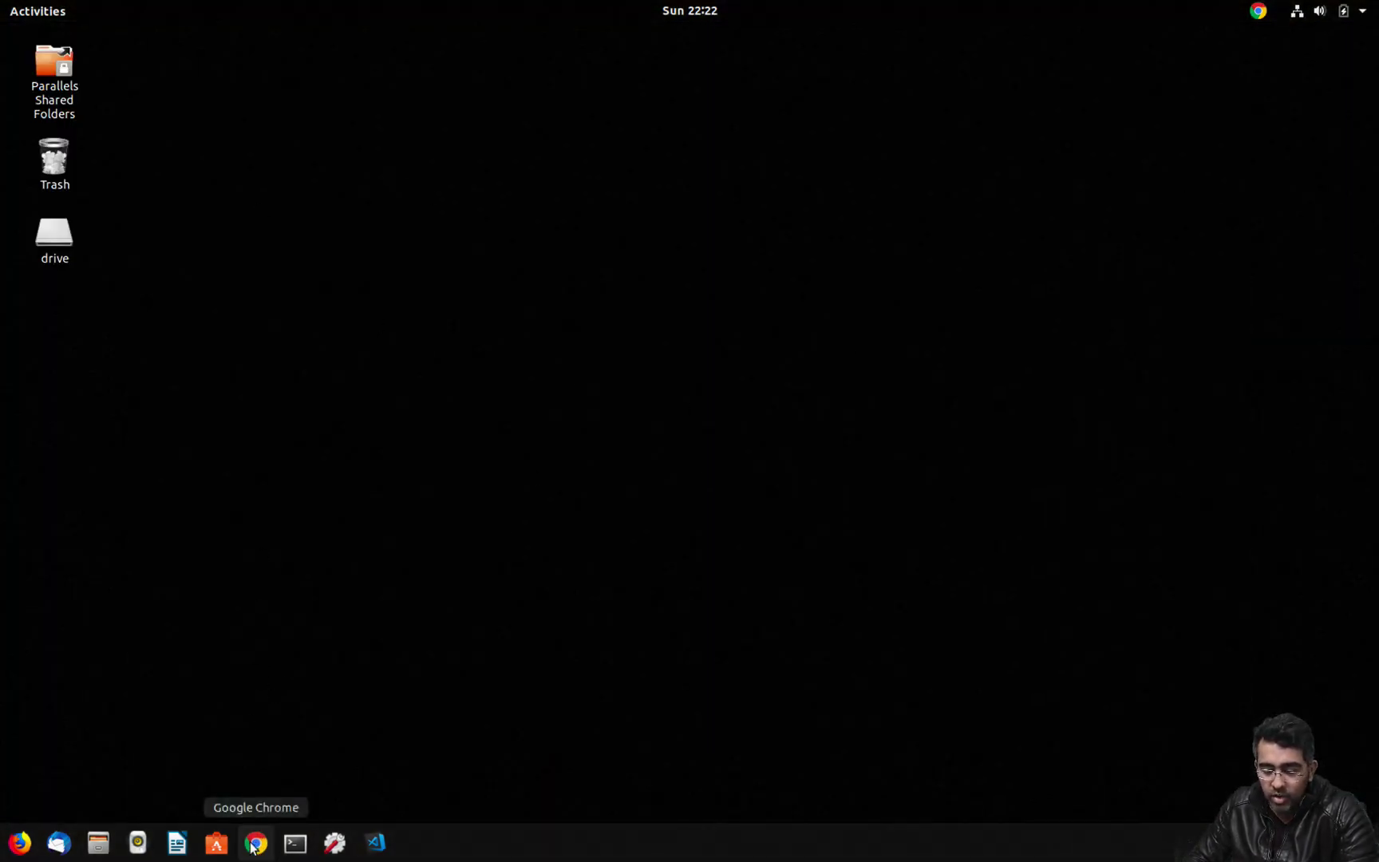
# - Launch Files, Firefox, Chrome, Settings and VS Code from the dock, then show the app grid
pyautogui.click(97, 844)
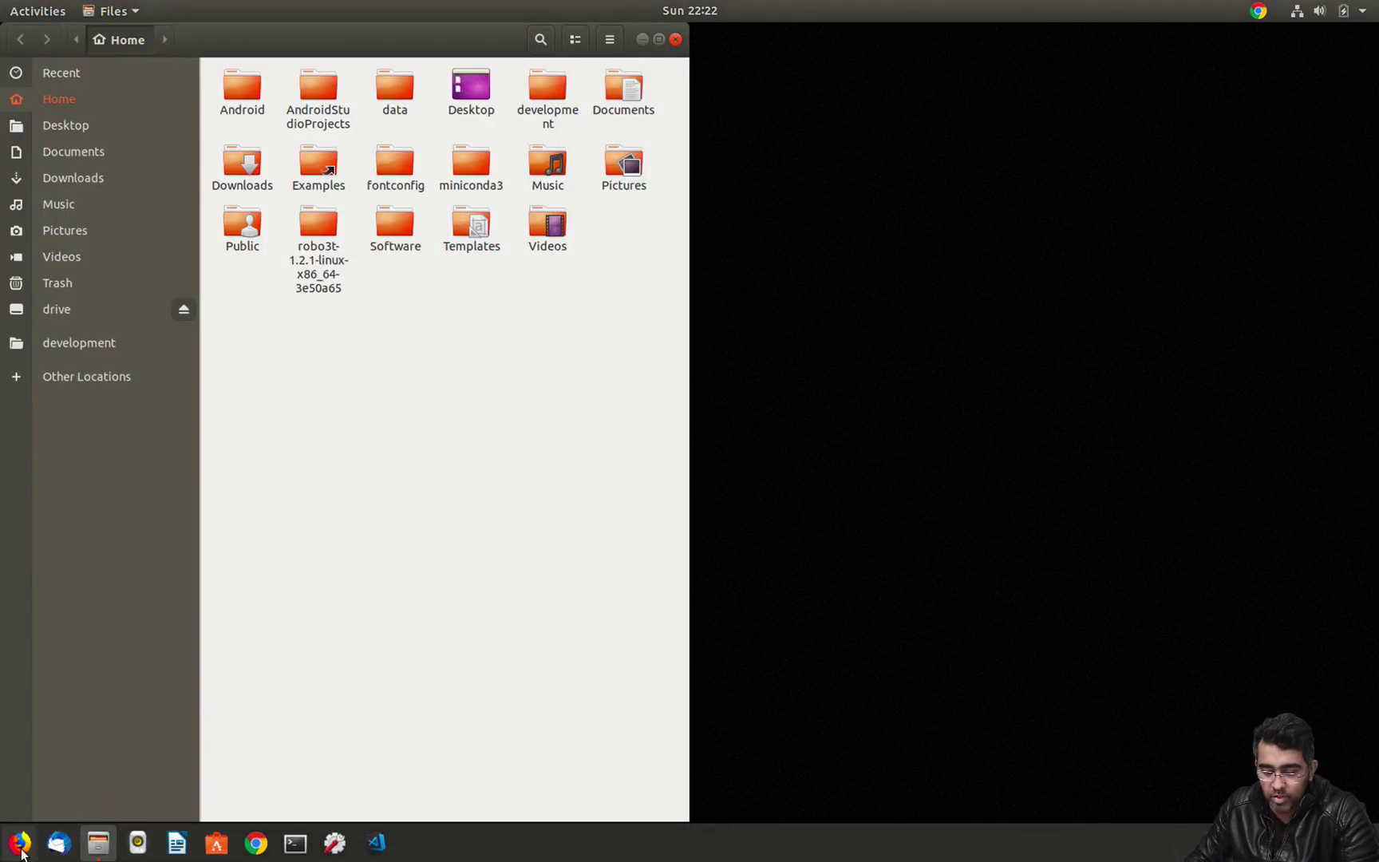
pyautogui.click(20, 843)
pyautogui.click(256, 843)
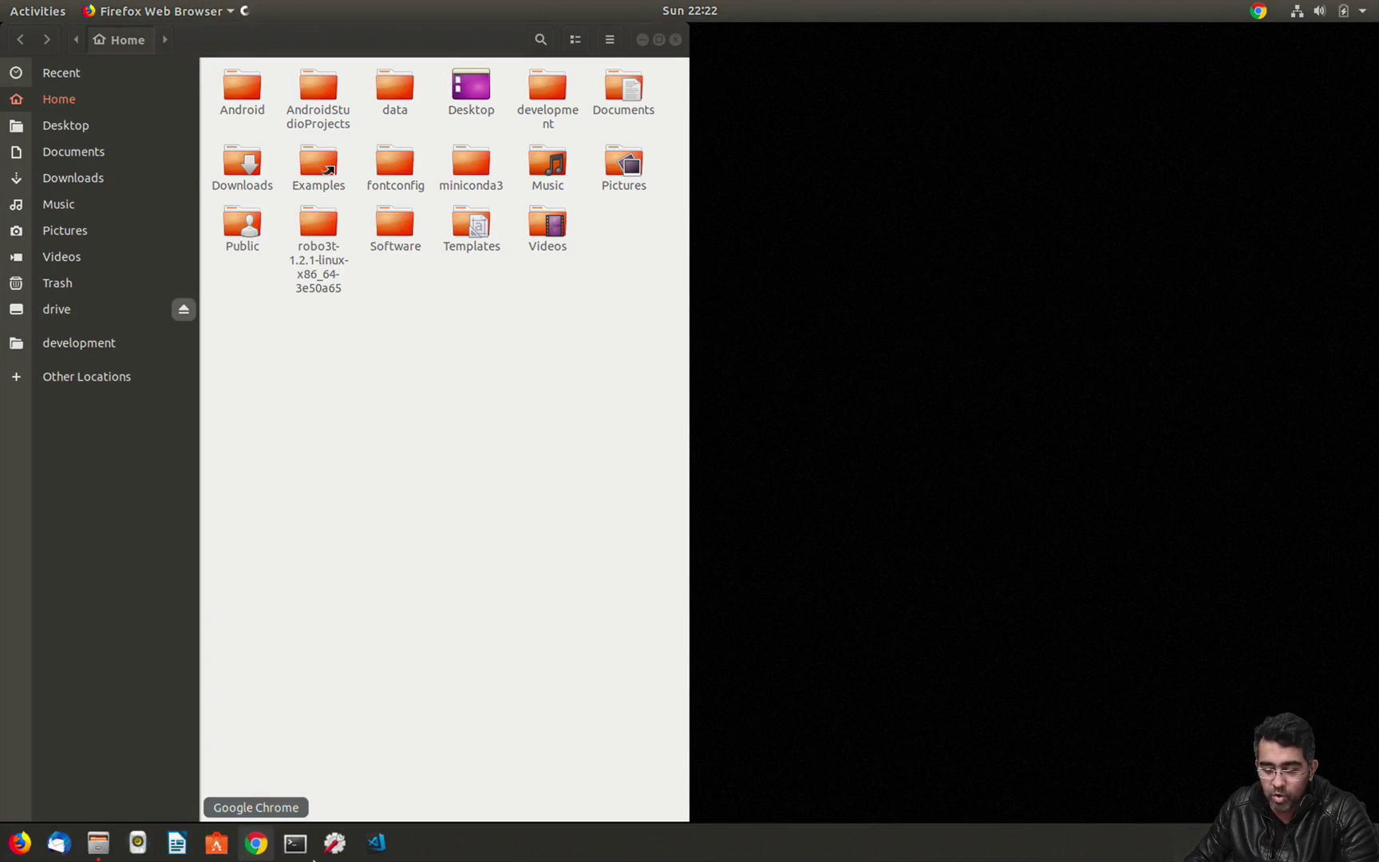
pyautogui.click(334, 844)
pyautogui.click(376, 844)
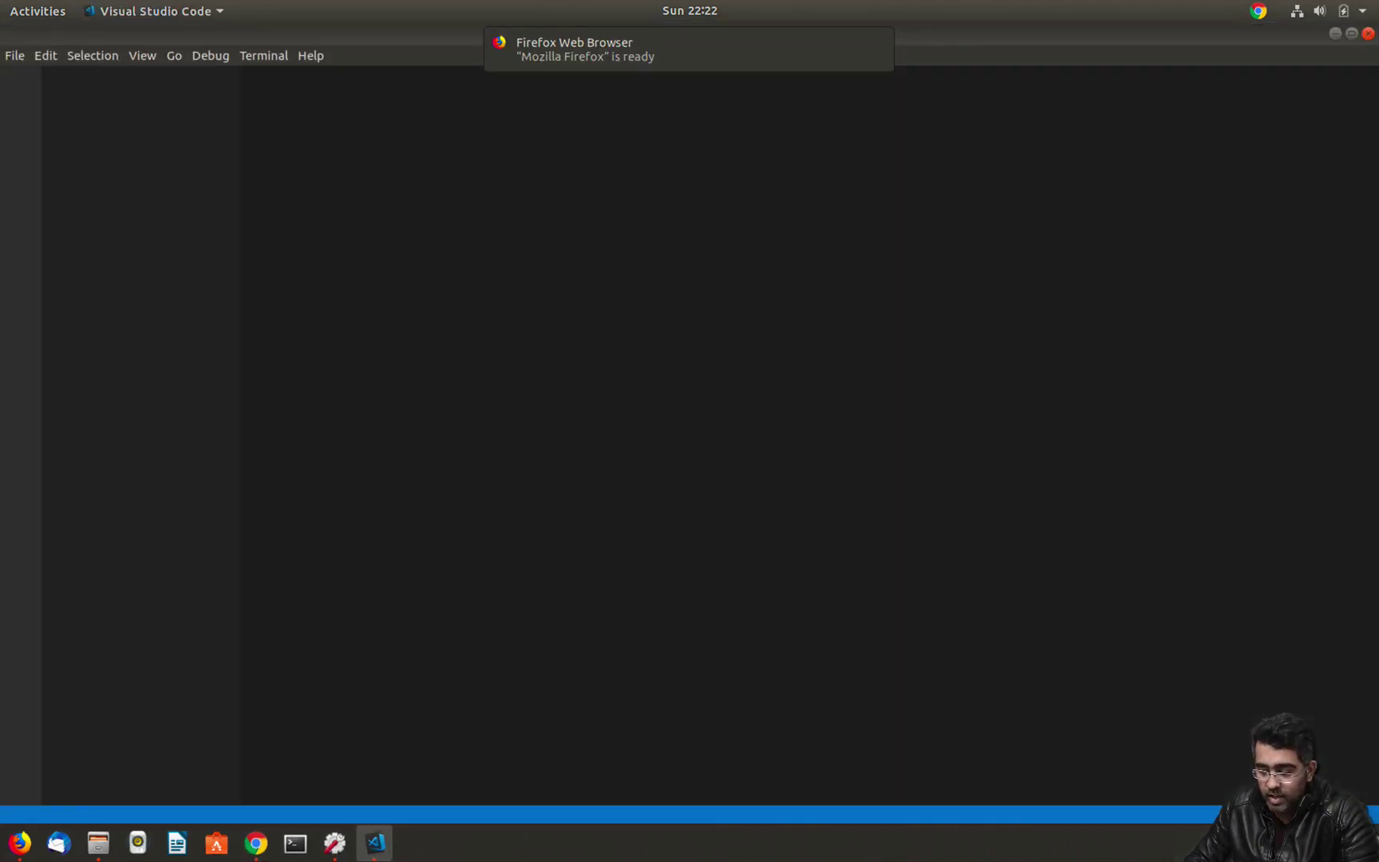
pyautogui.press('super+a')
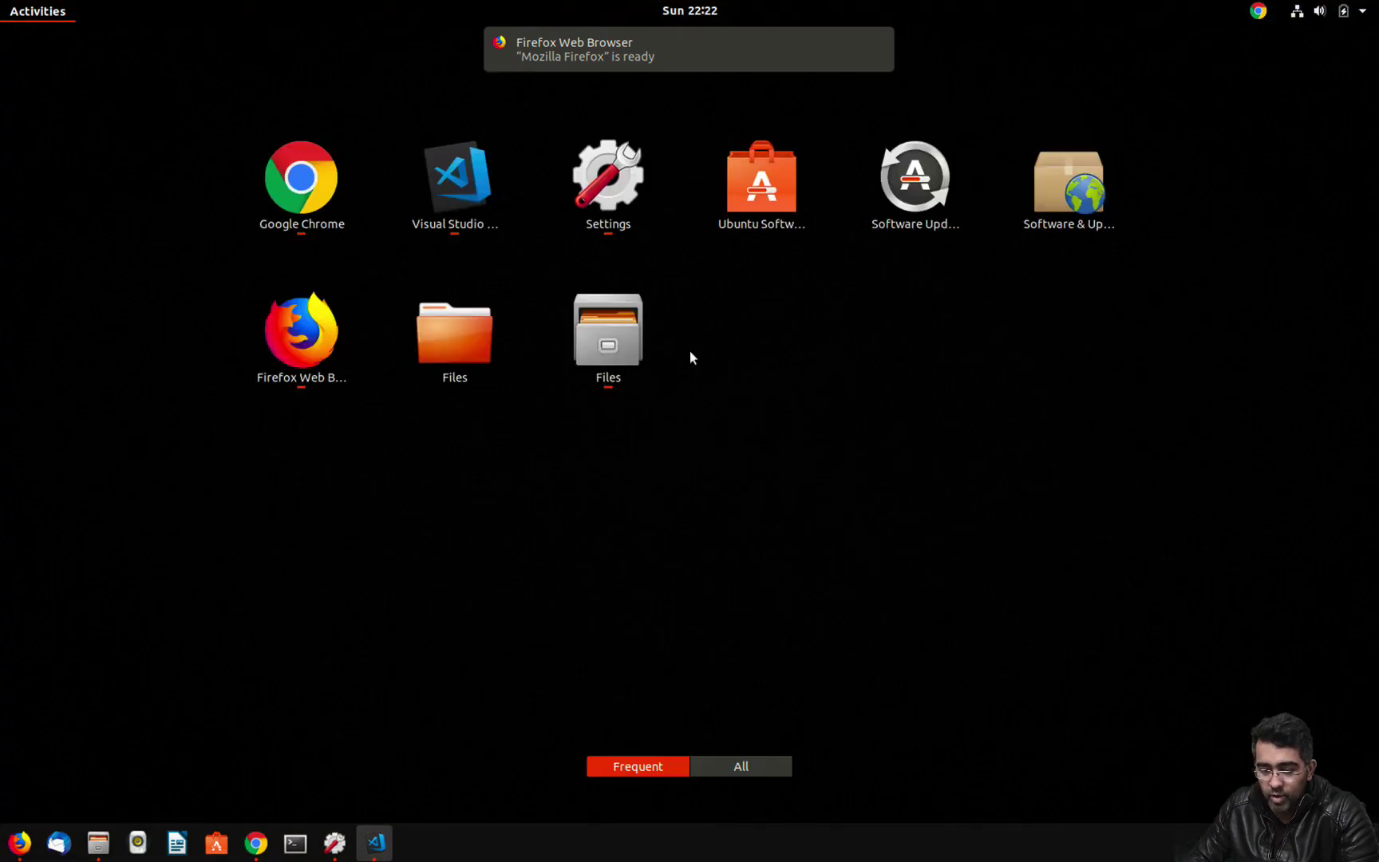
# - Show all installed applications in the grid and scroll through their pages
pyautogui.click(751, 764)
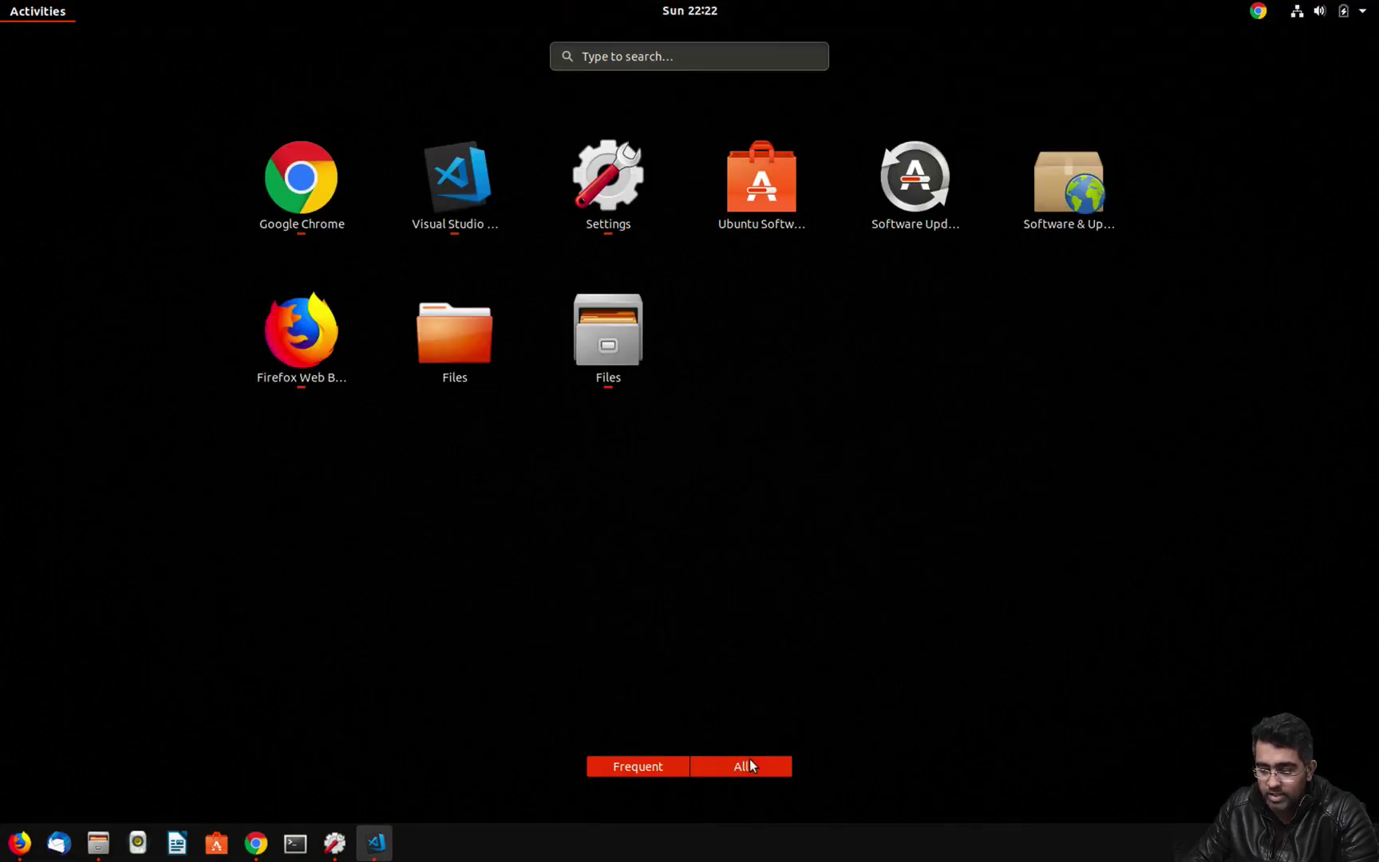
pyautogui.scroll(-1, 928, 399)
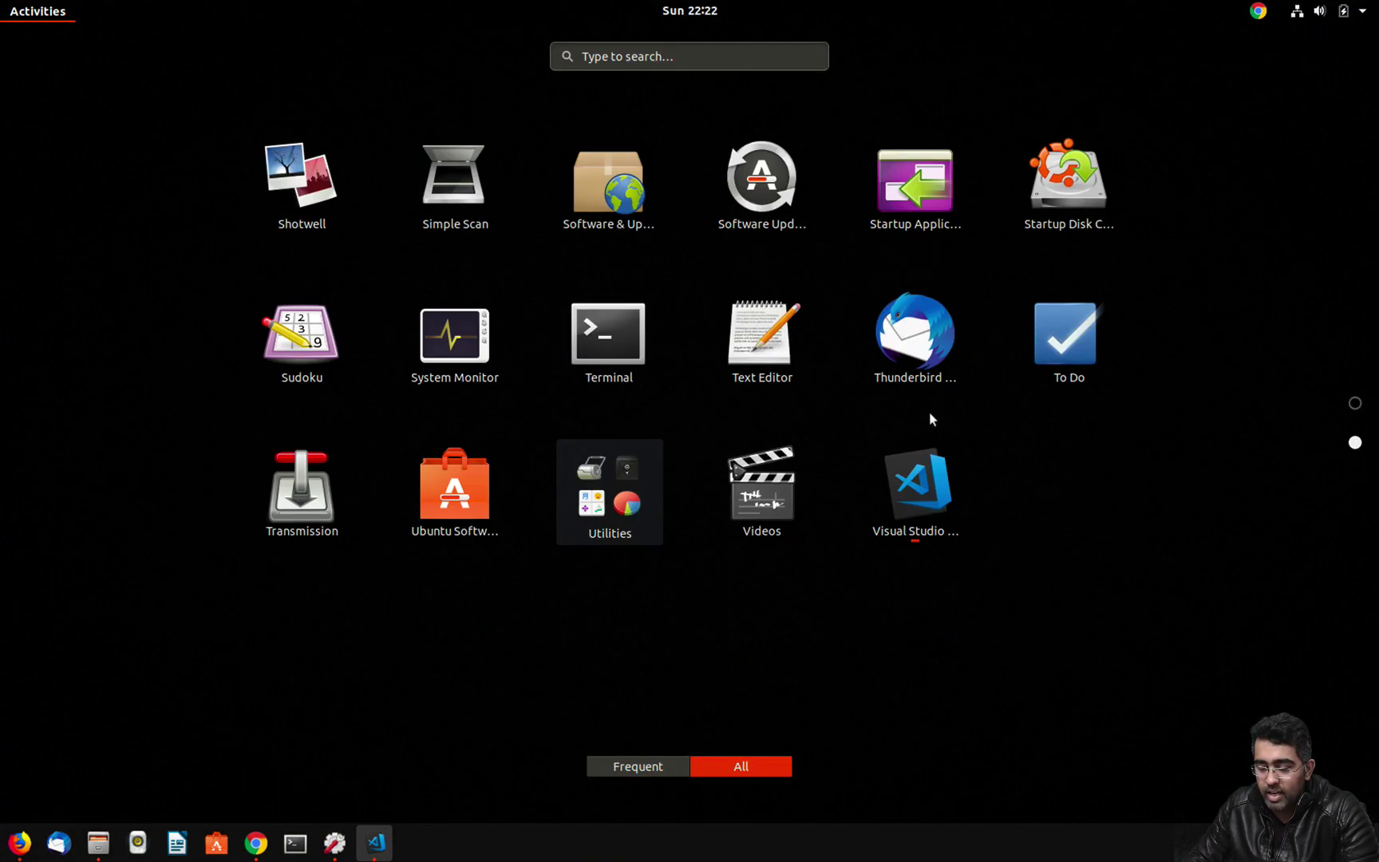
pyautogui.scroll(1, 1009, 327)
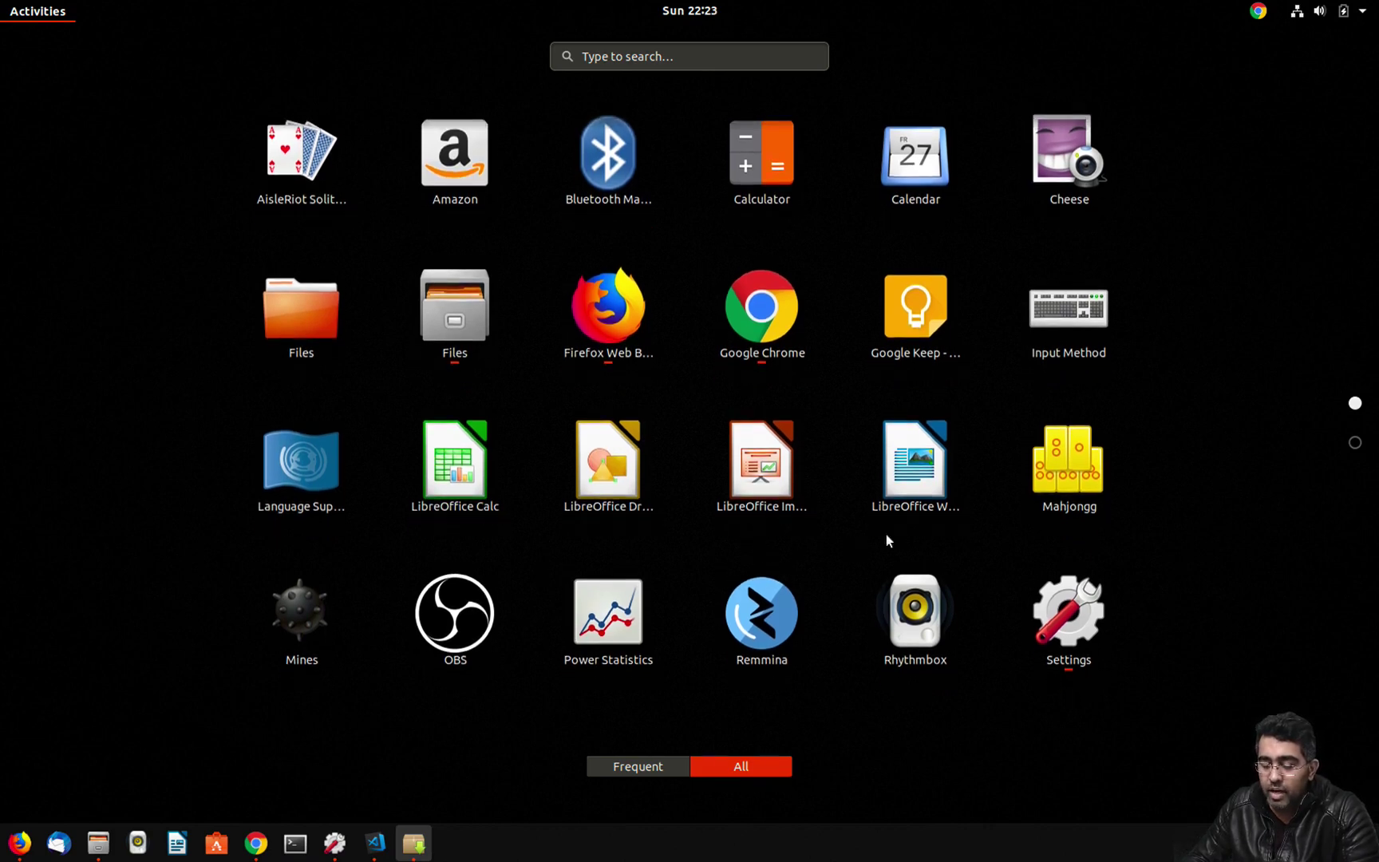
pyautogui.scroll(-1, 947, 374)
pyautogui.scroll(1, 860, 599)
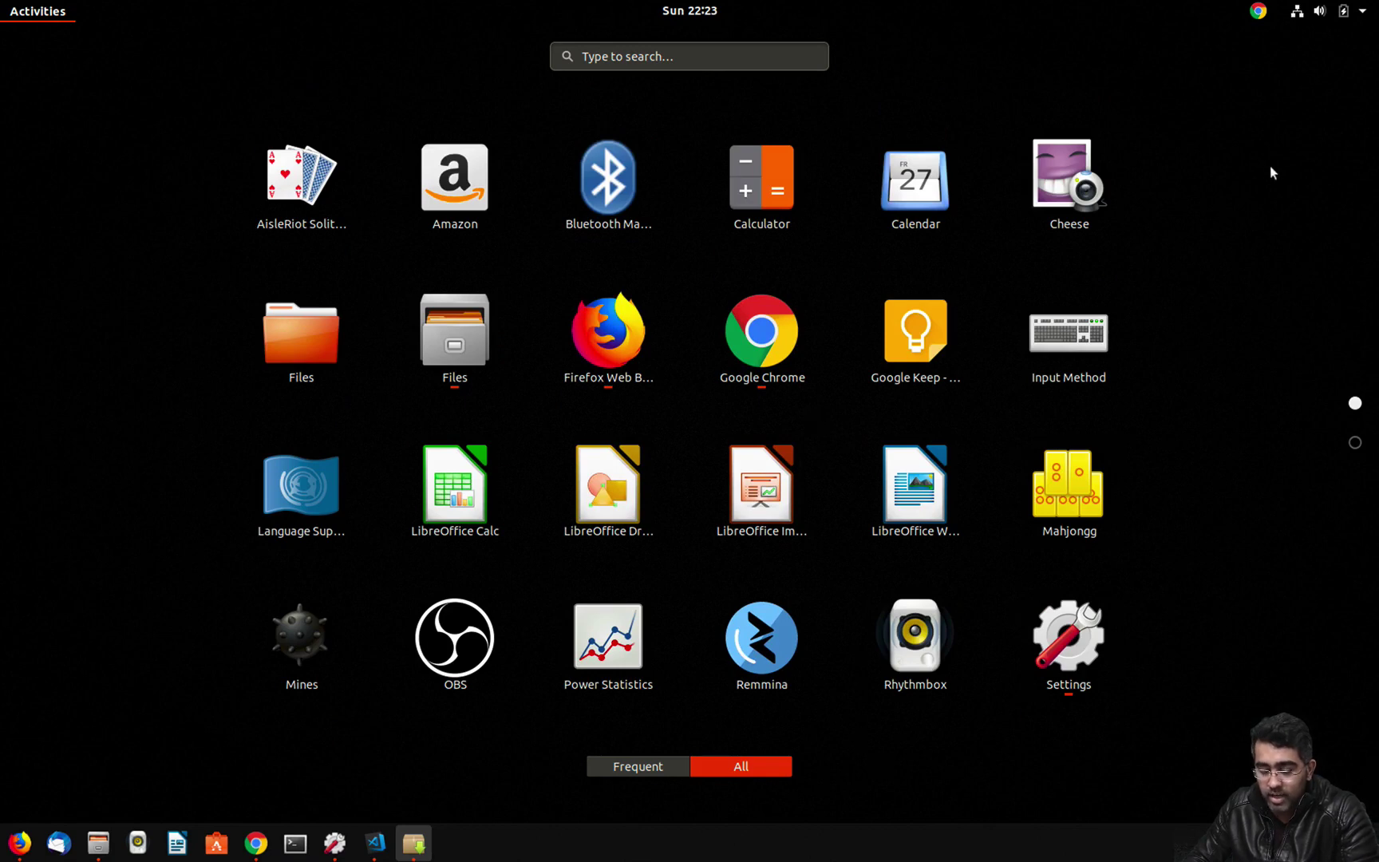
# - Exit the overview back to VS Code and cancel the problem-detected report
pyautogui.press('Escape')
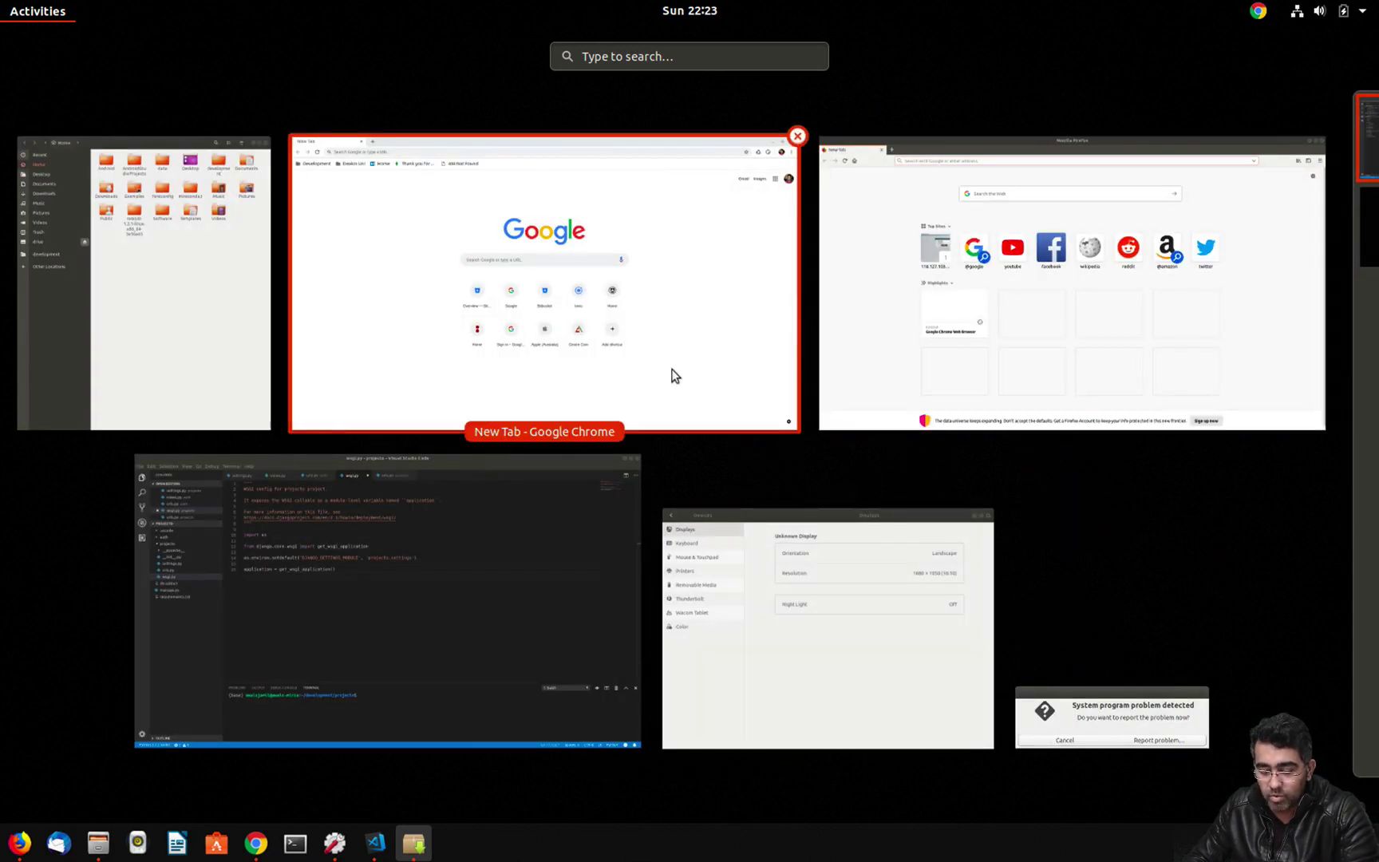
pyautogui.press('Escape')
pyautogui.click(681, 466)
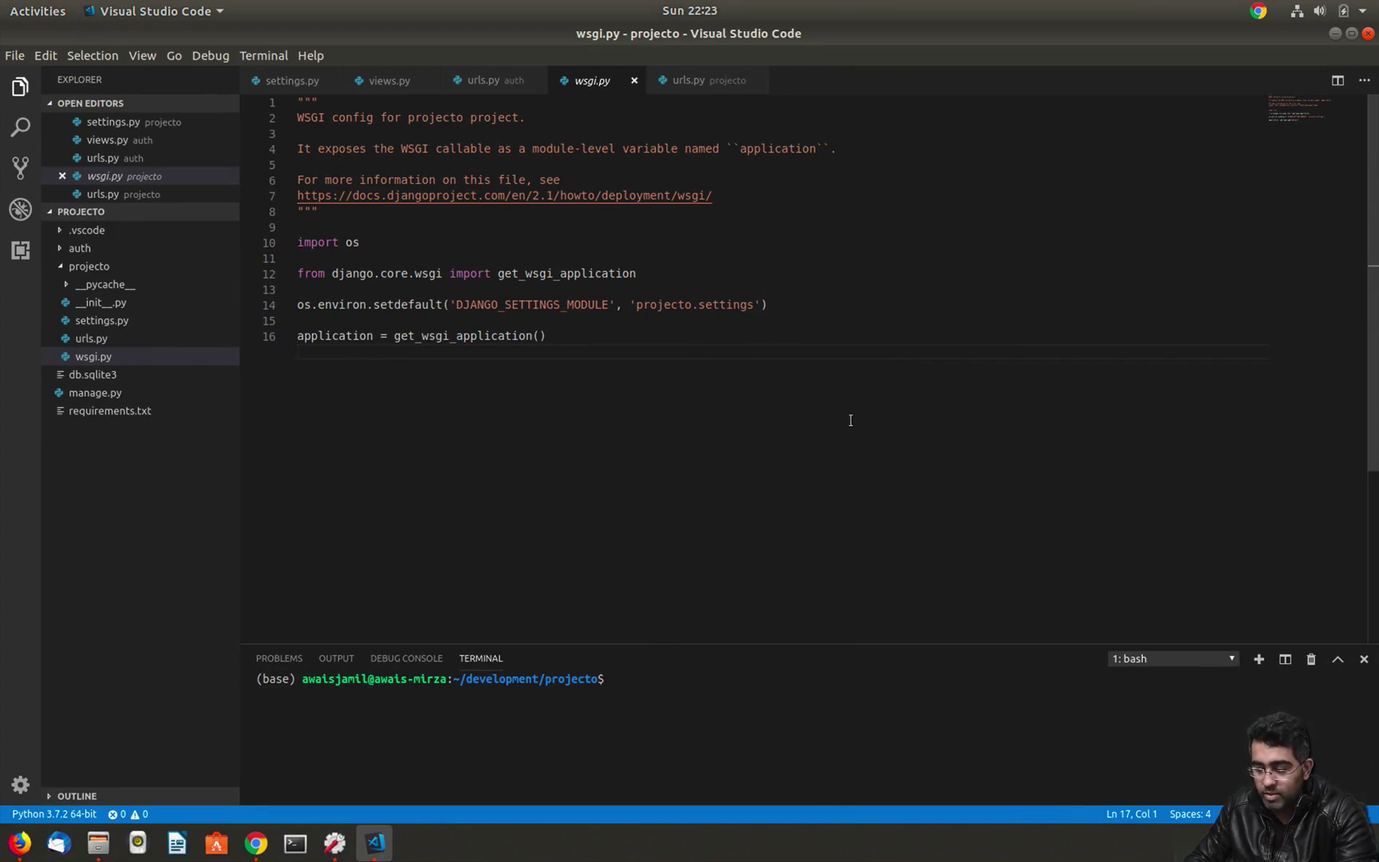
# - Move Settings to workspace 2 and VS Code to workspace 3, focusing Chrome on workspace 1
pyautogui.press('super+a')
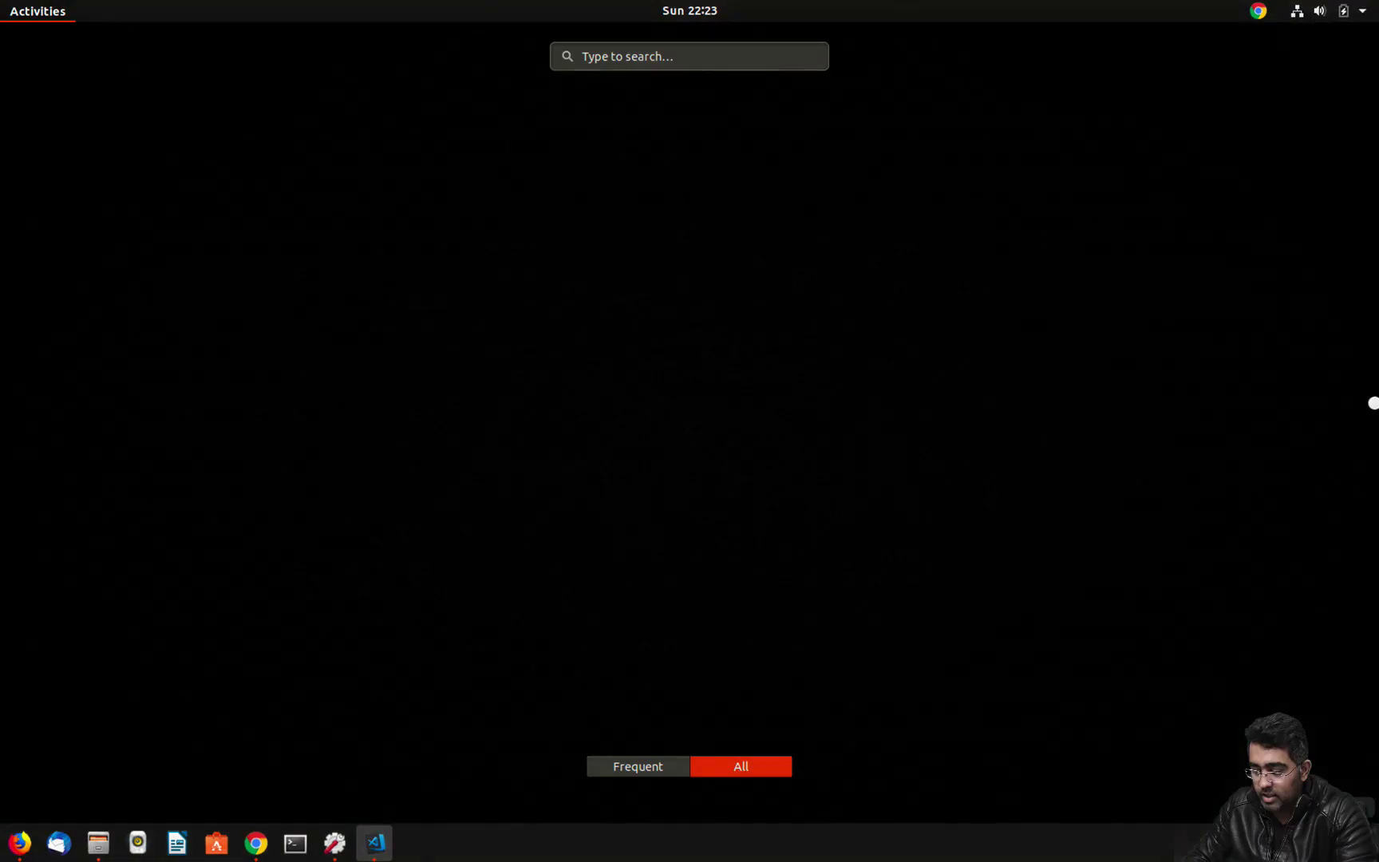
pyautogui.press('Escape')
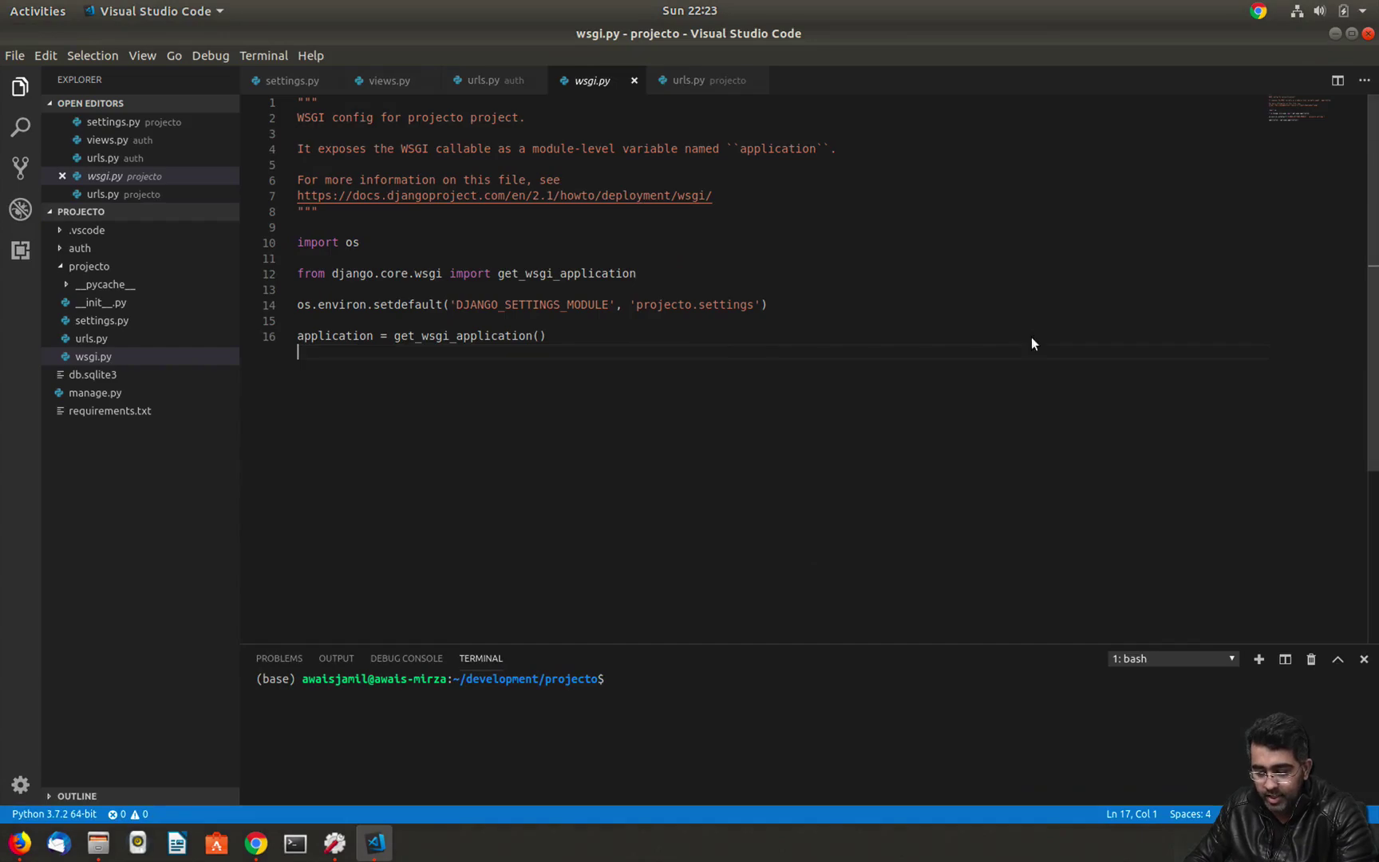
pyautogui.press('super')
pyautogui.moveTo(939, 590); pyautogui.dragTo(1325, 232)
pyautogui.moveTo(1093, 524); pyautogui.dragTo(1287, 345)
pyautogui.click(980, 391)
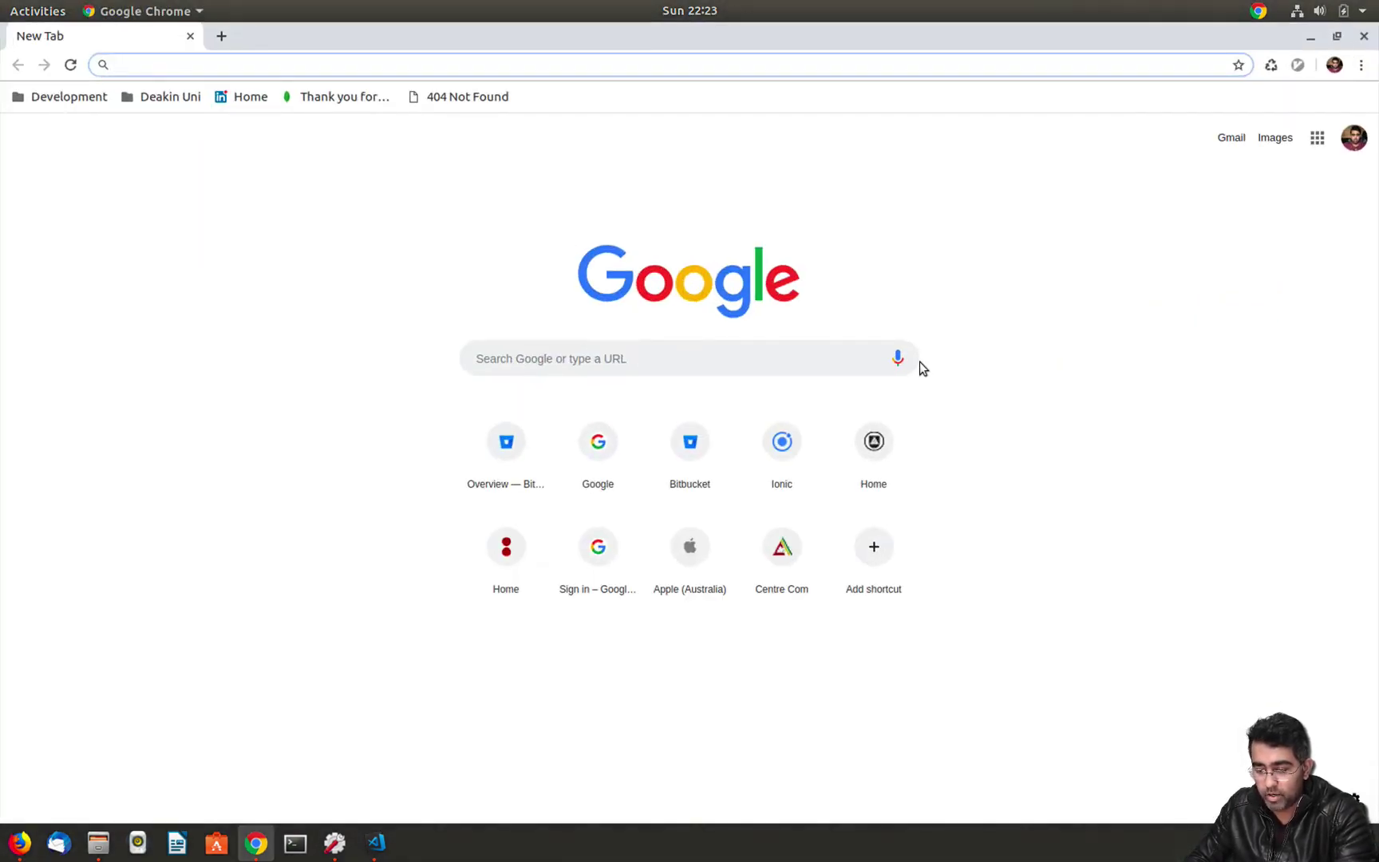
# - Cycle through workspaces with Ctrl+Alt+arrows, then switch to the macOS desktop Space
pyautogui.hotkey('ctrl', 'alt', 'Up')
pyautogui.hotkey('ctrl', 'alt', 'Down')
pyautogui.hotkey('ctrl', 'alt', 'Down')
pyautogui.hotkey('ctrl', 'alt', 'Down')
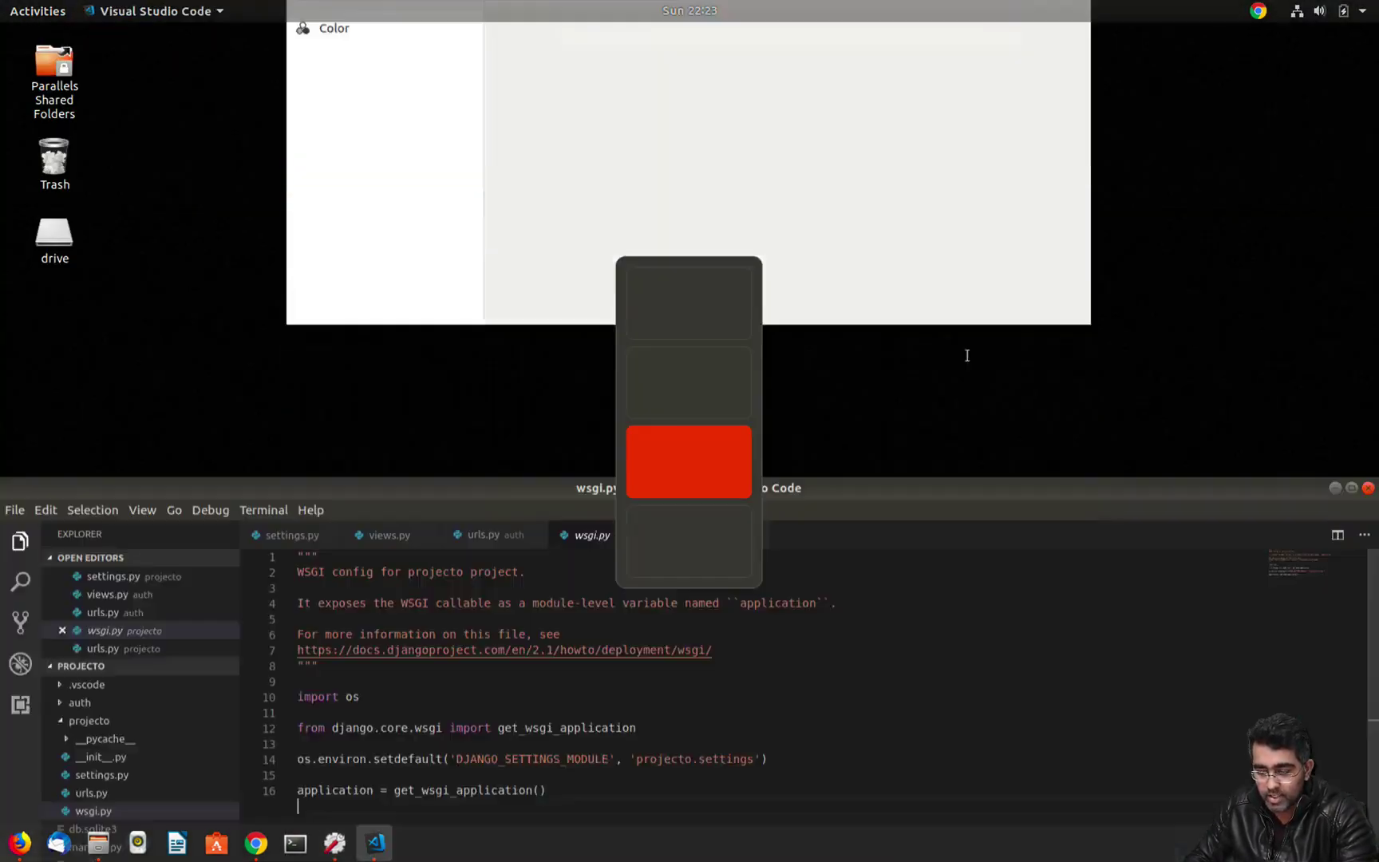
pyautogui.hotkey('ctrl', 'alt', 'Up')
pyautogui.hotkey('ctrl', 'alt', 'Up')
pyautogui.hotkey('ctrl', 'alt', 'Up')
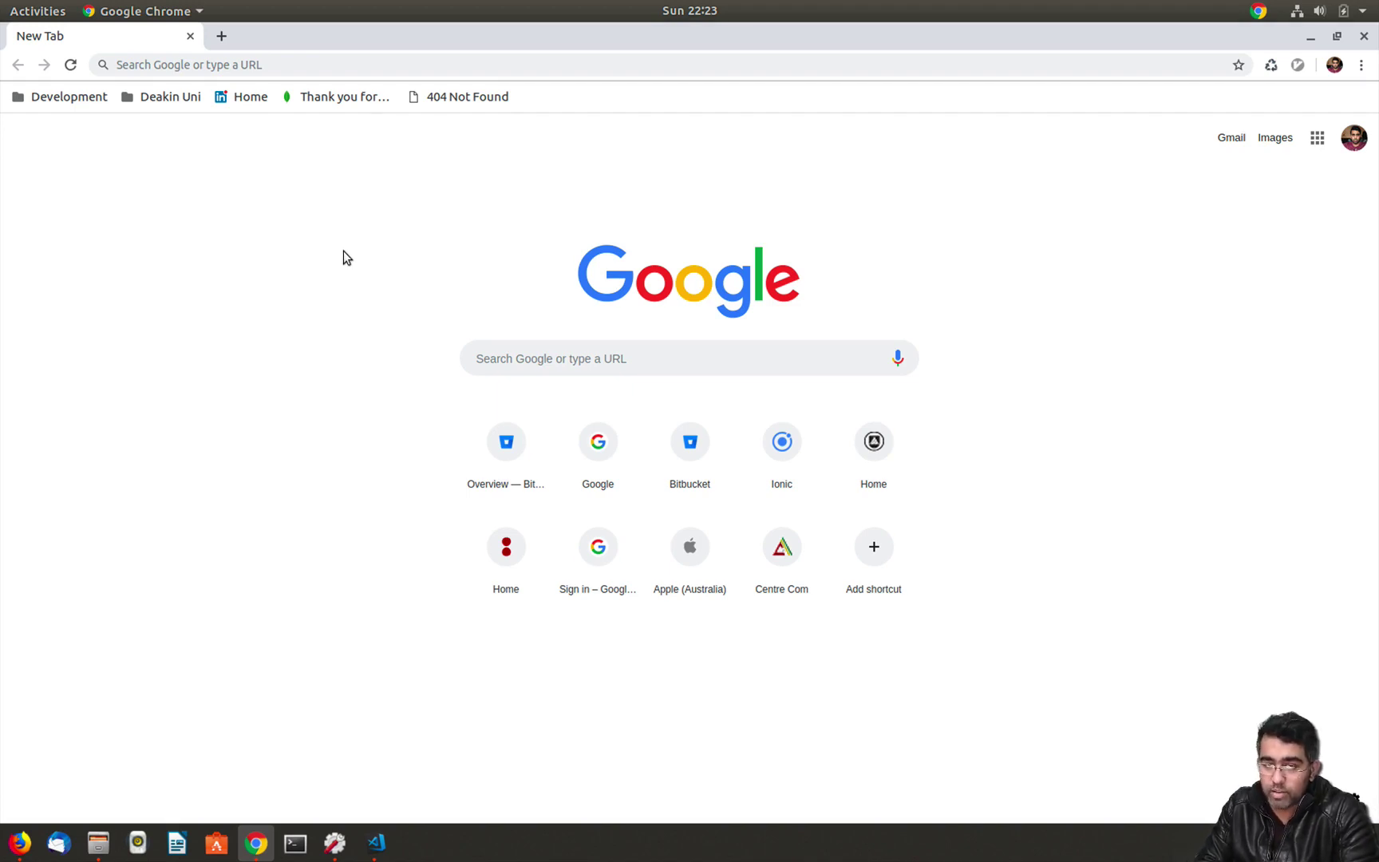
pyautogui.hotkey('ctrl', 'Left')
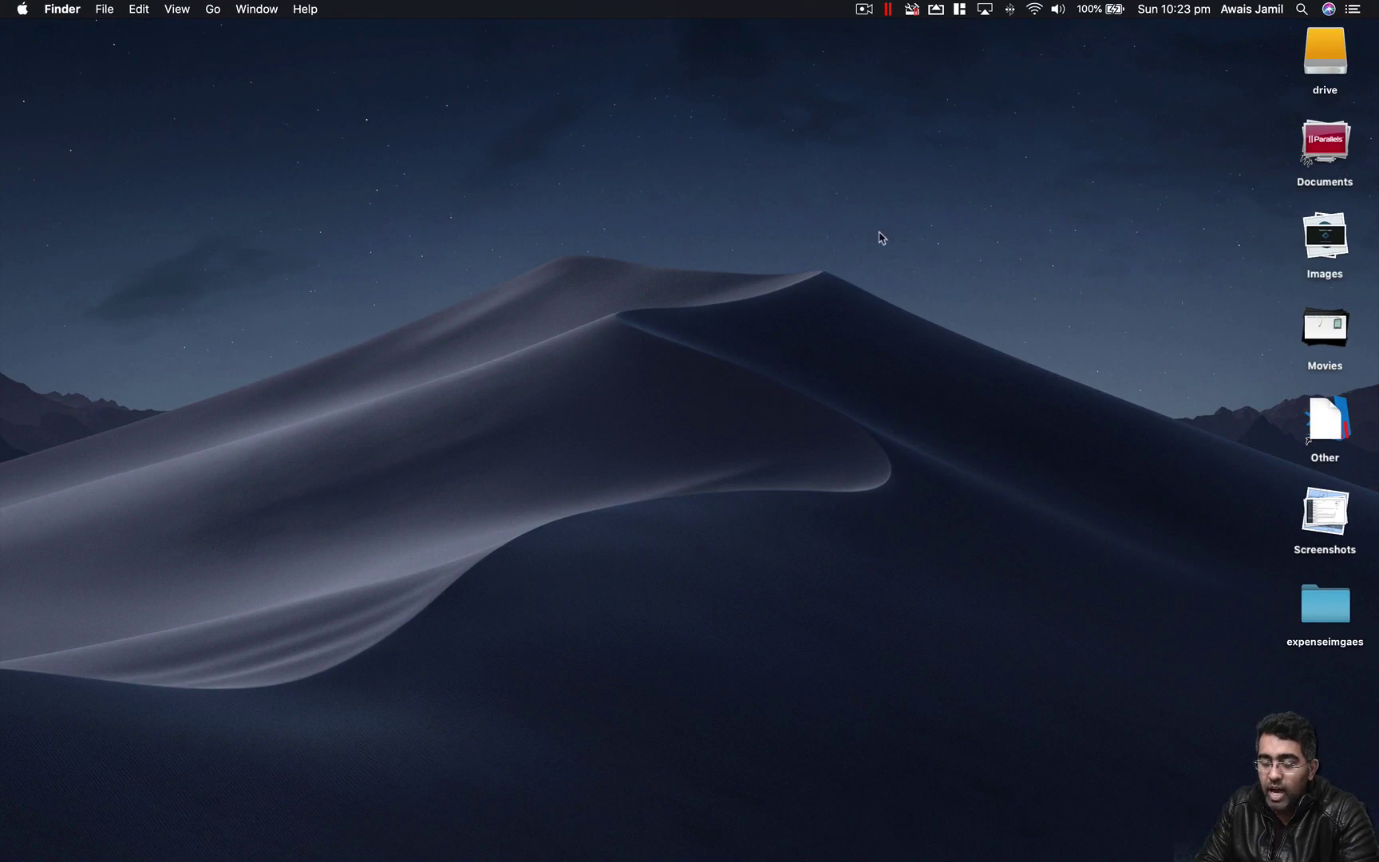
# - Return to the Ubuntu VM Space and close Chrome, Firefox and Files
pyautogui.hotkey('ctrl', 'Right')
pyautogui.hotkey('ctrl', 'Left')
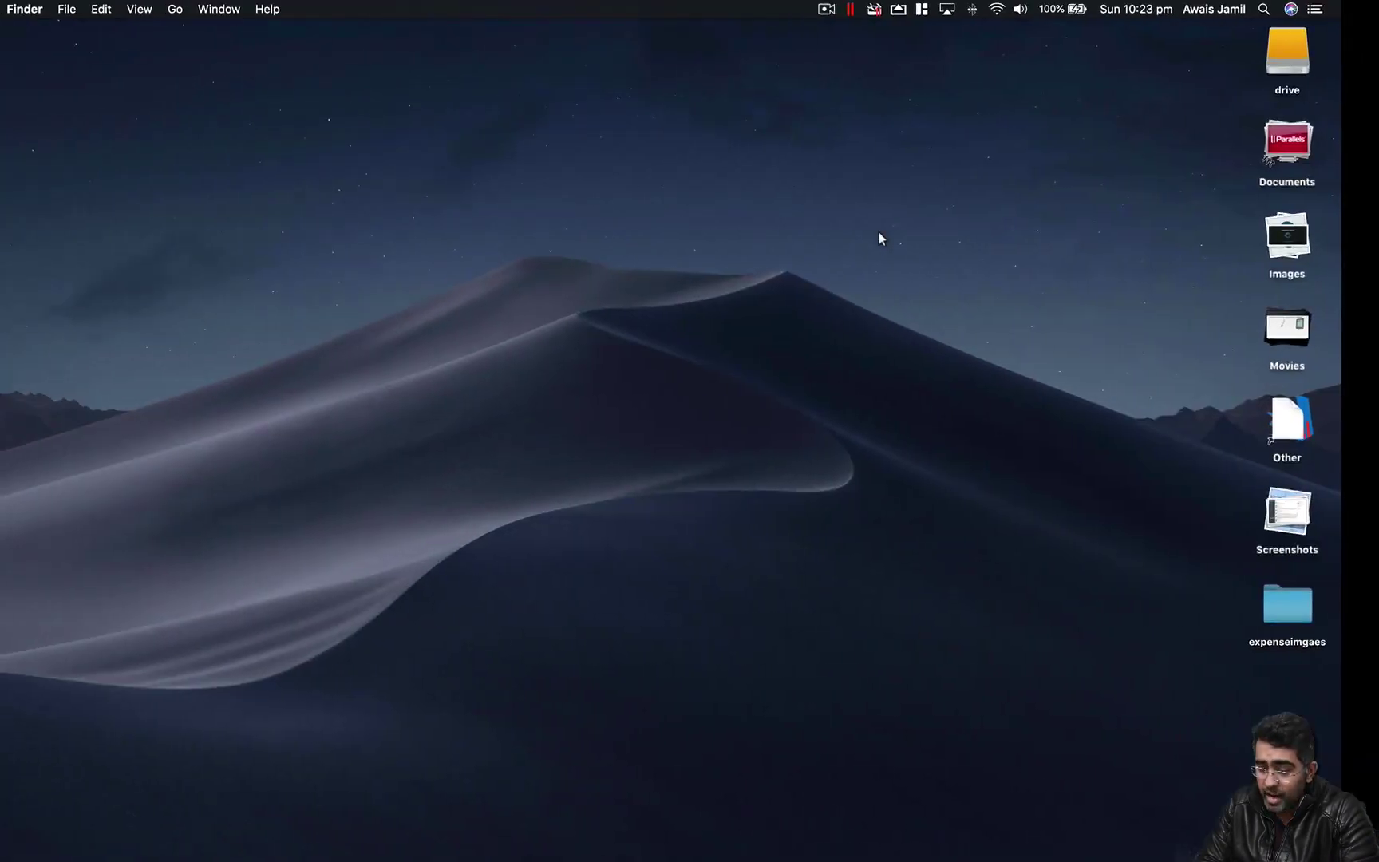
pyautogui.hotkey('ctrl', 'Right')
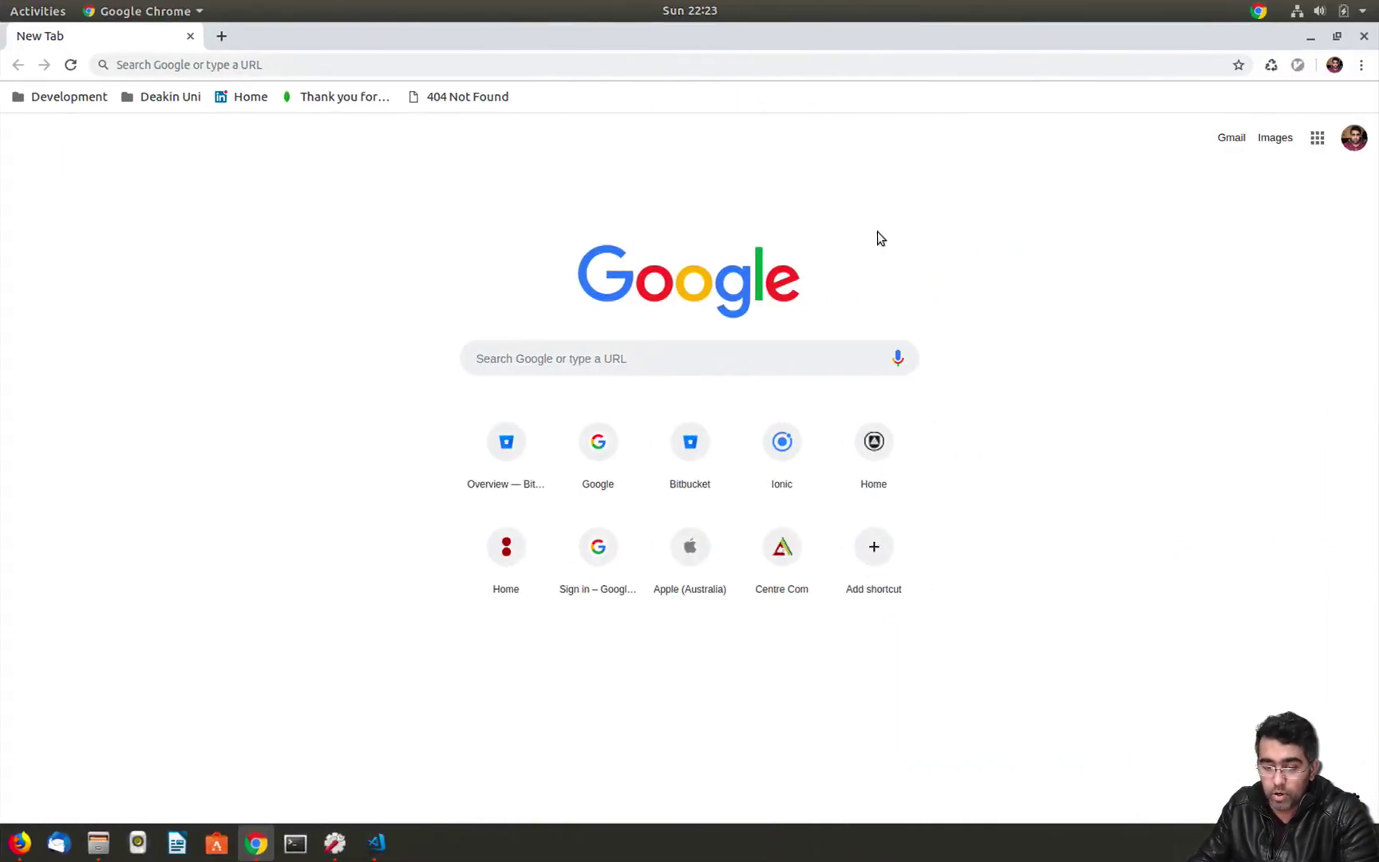
pyautogui.click(190, 36)
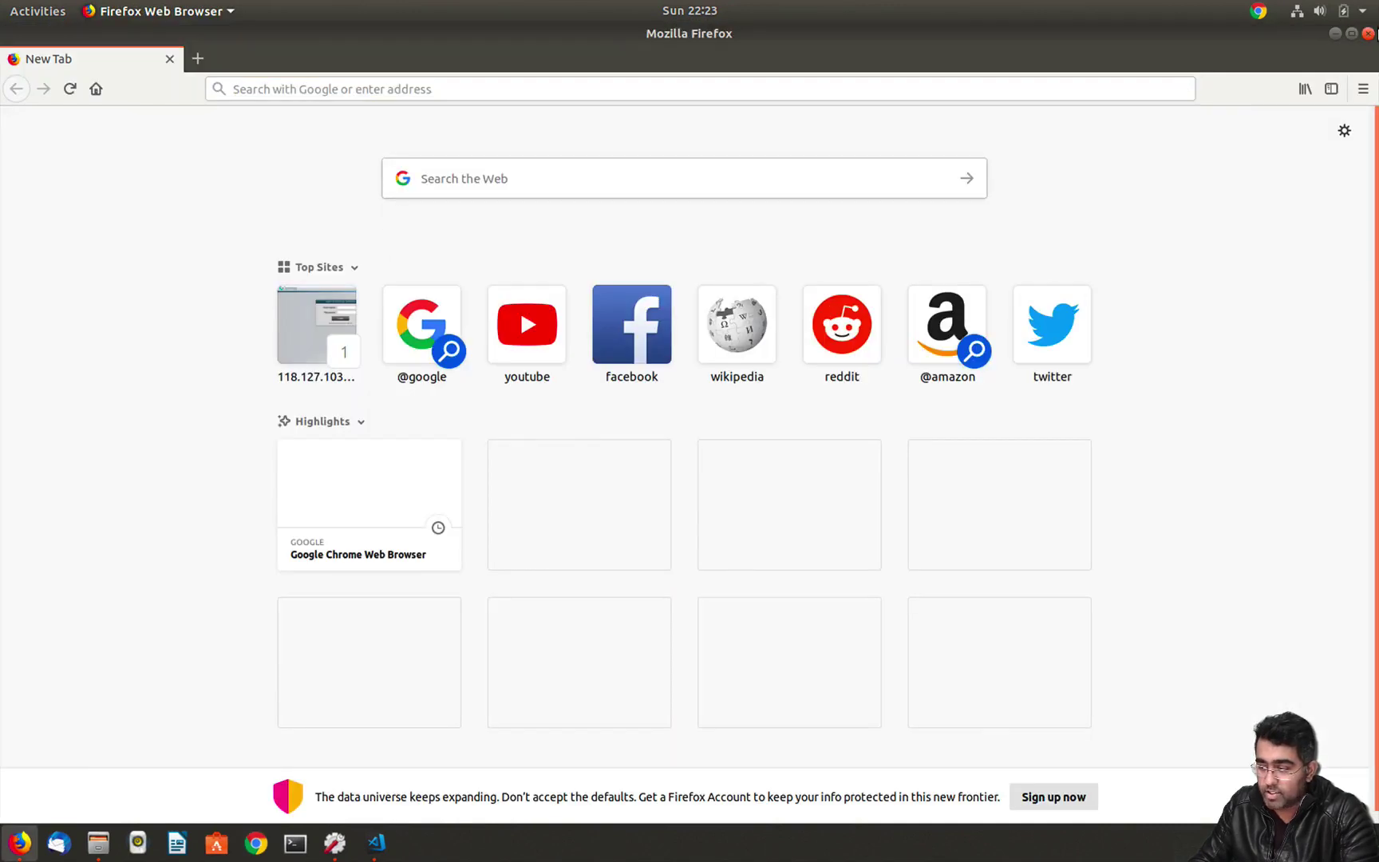
pyautogui.click(1367, 36)
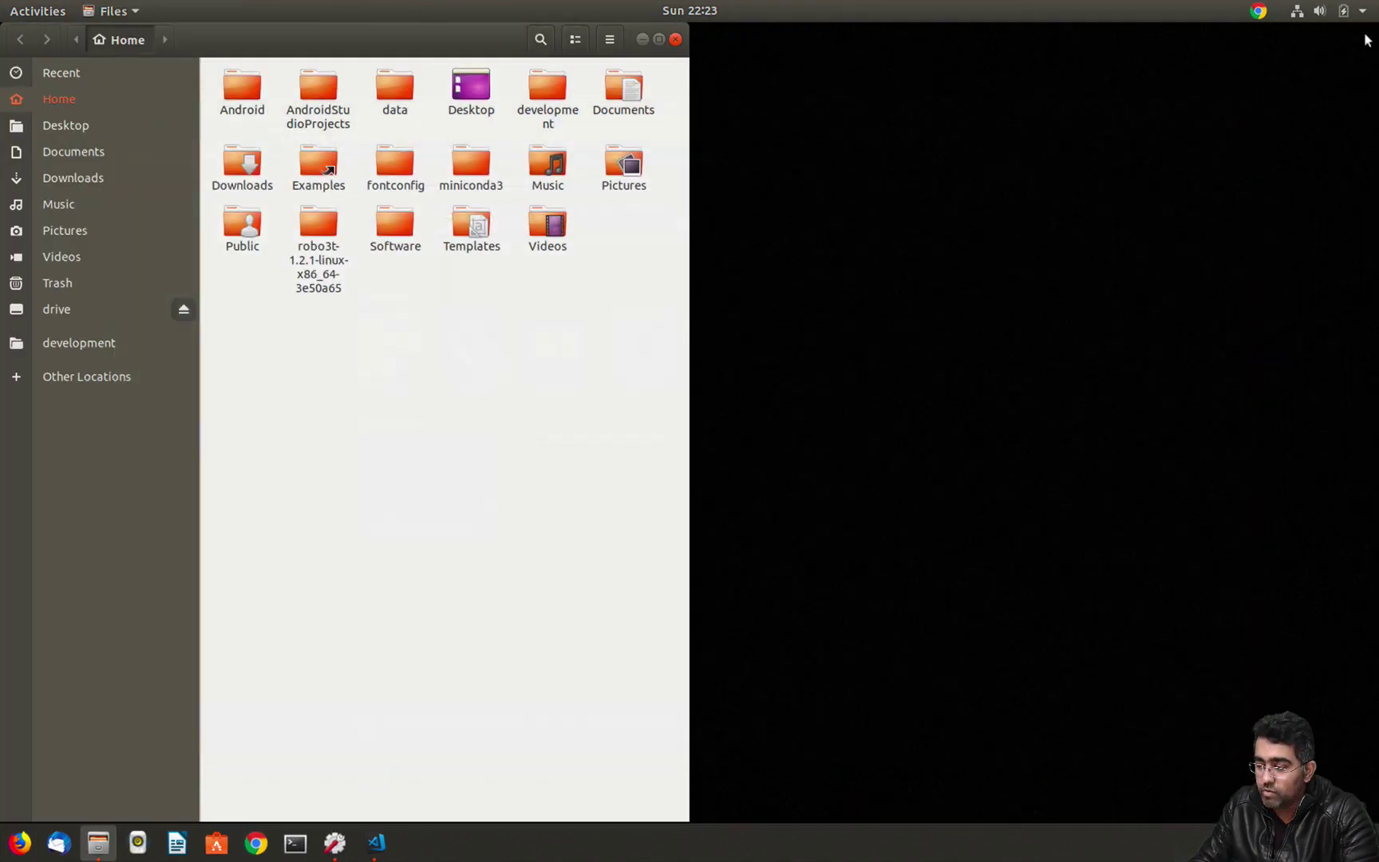
pyautogui.click(675, 40)
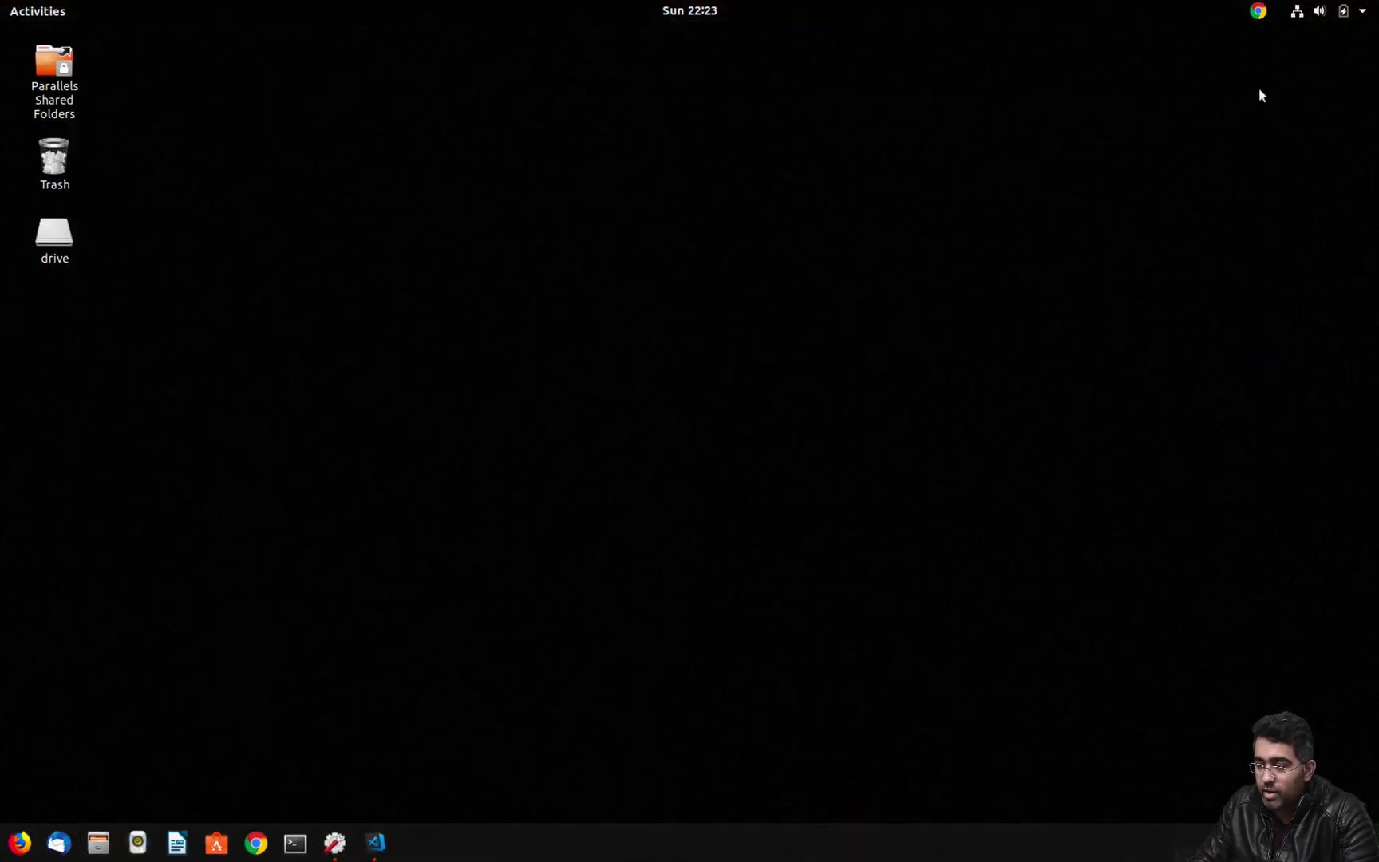
# - Restart the Ubuntu guest from the system menu's Power Off options
pyautogui.click(1353, 12)
pyautogui.click(1315, 213)
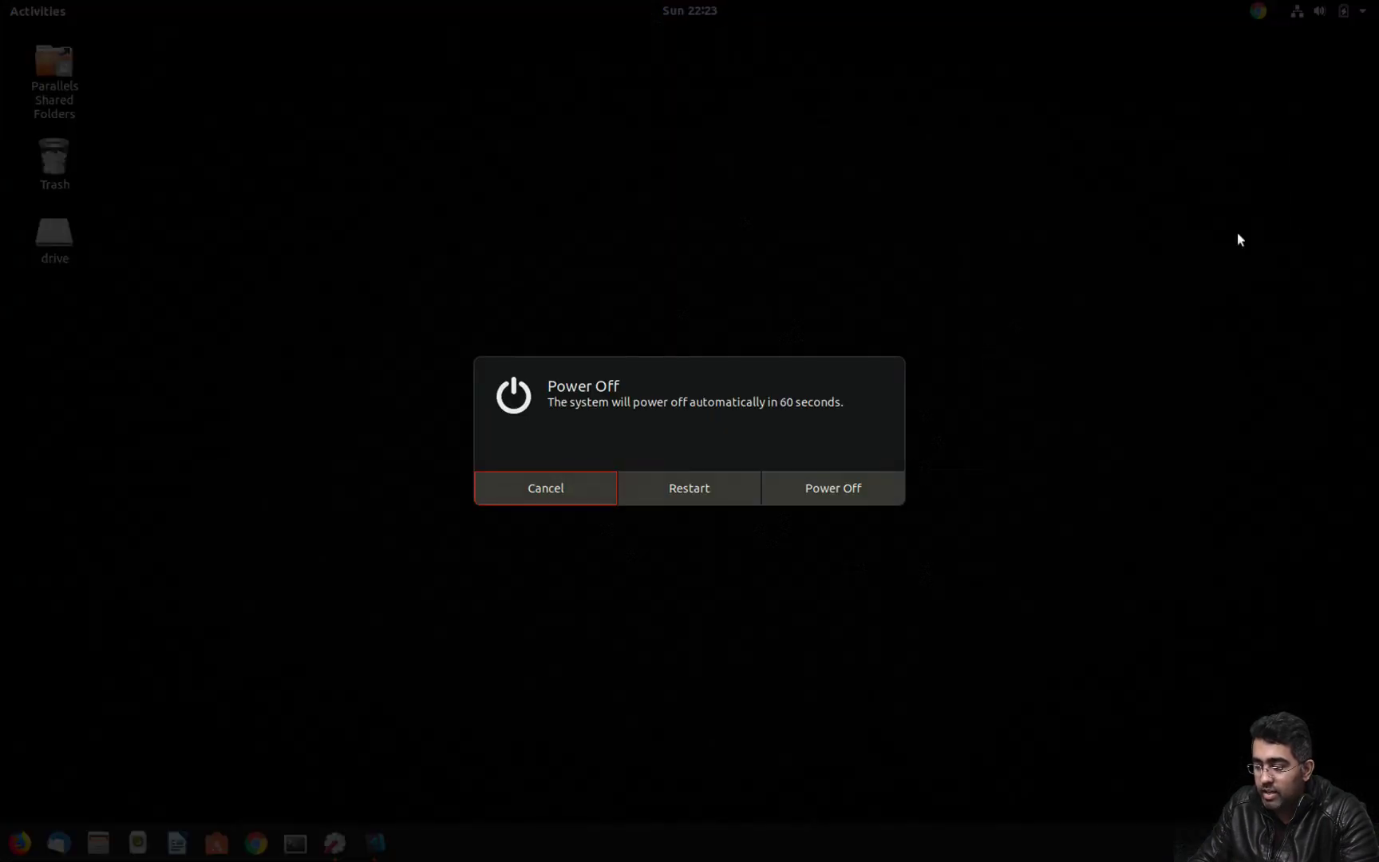
pyautogui.click(705, 493)
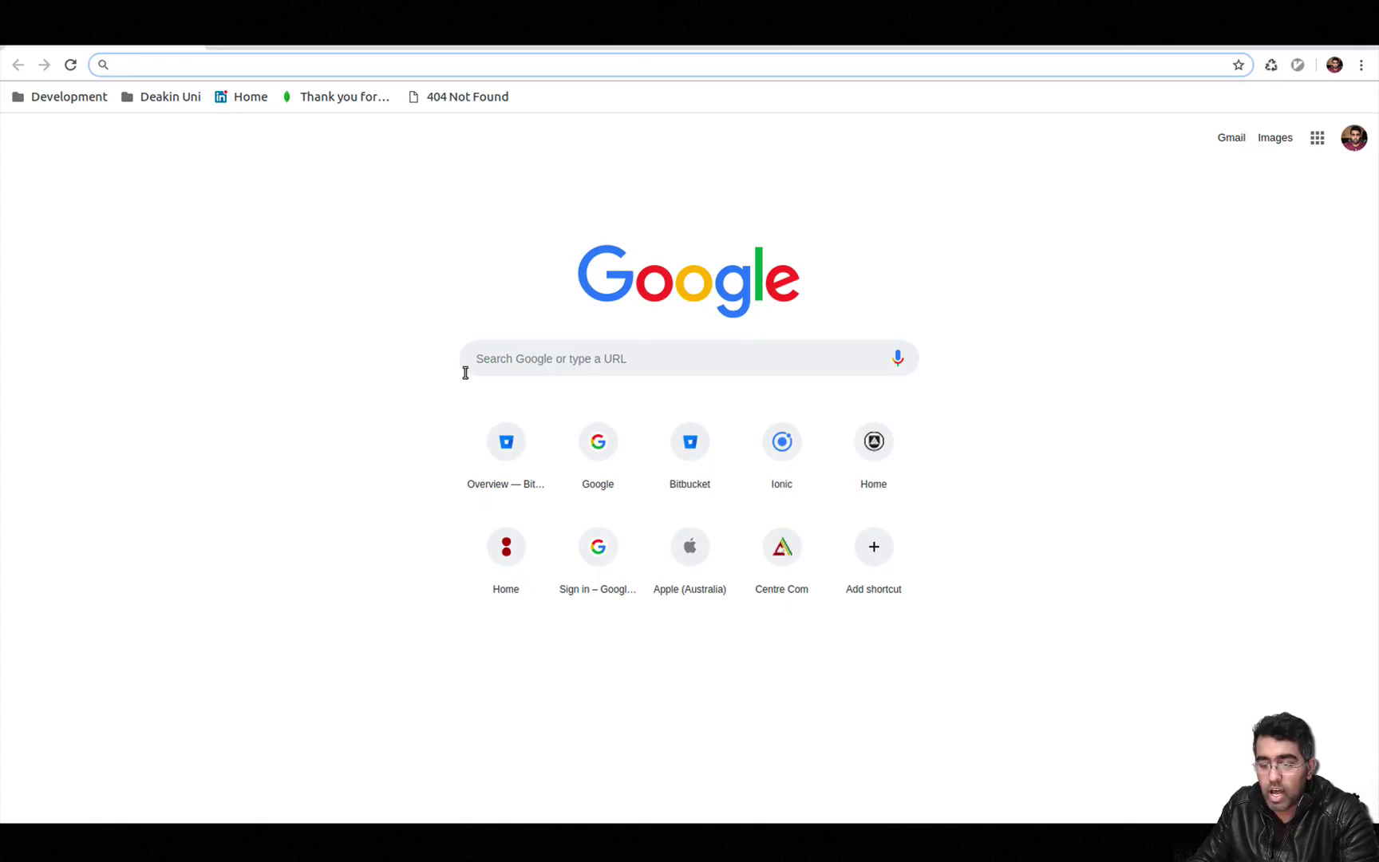
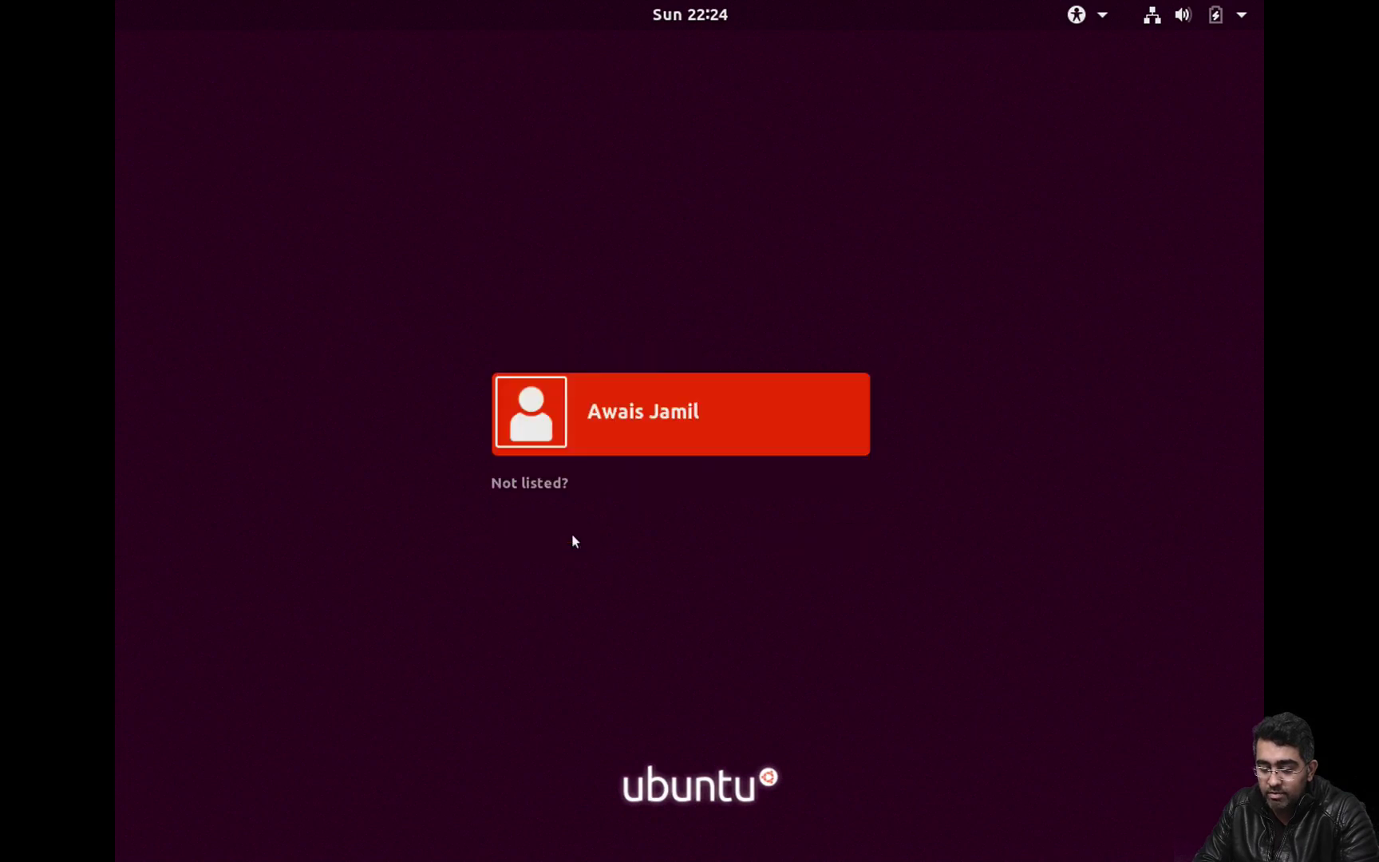
# - Power off the Ubuntu virtual machine from its system menu
pyautogui.click(1240, 16)
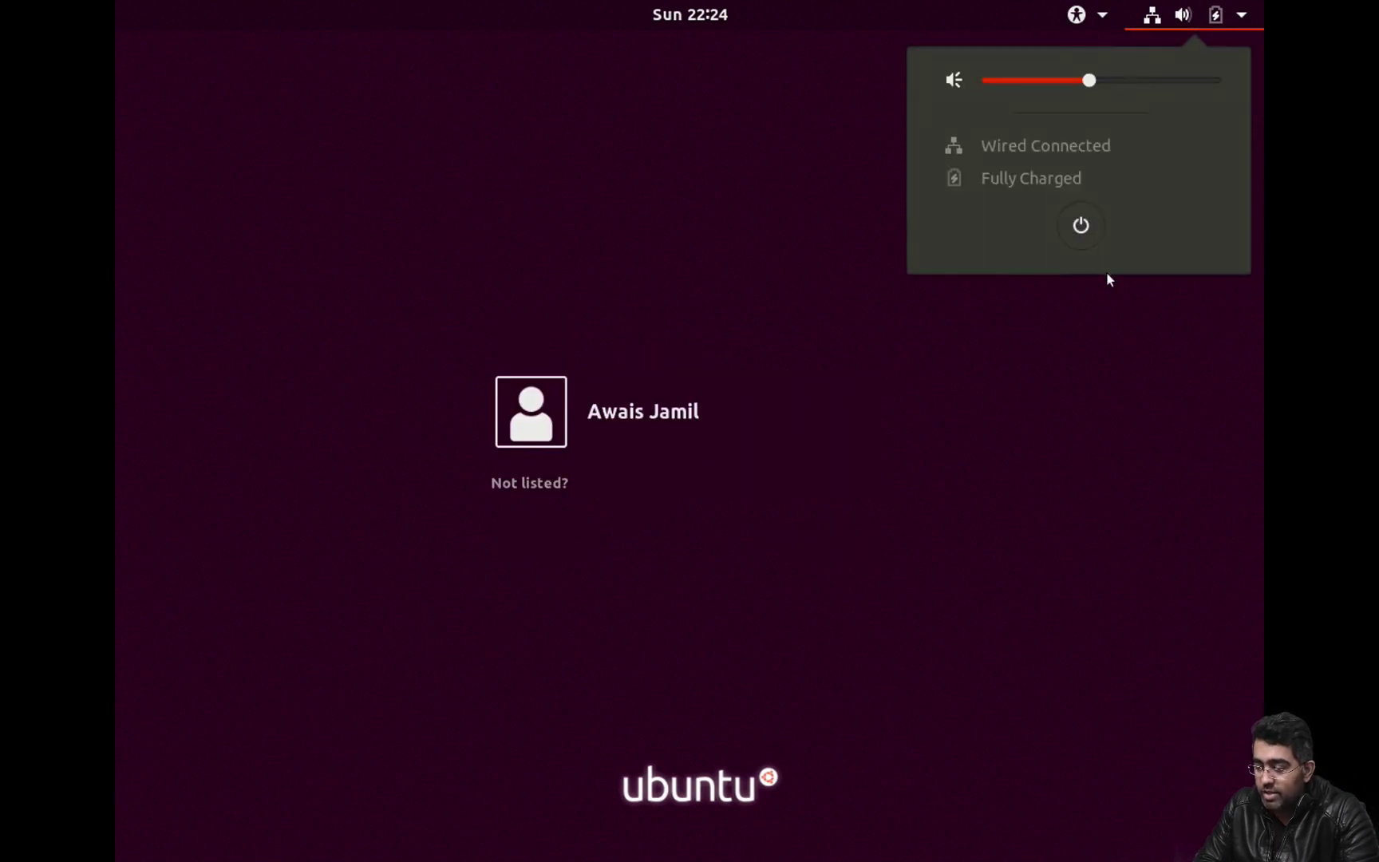
pyautogui.click(1080, 222)
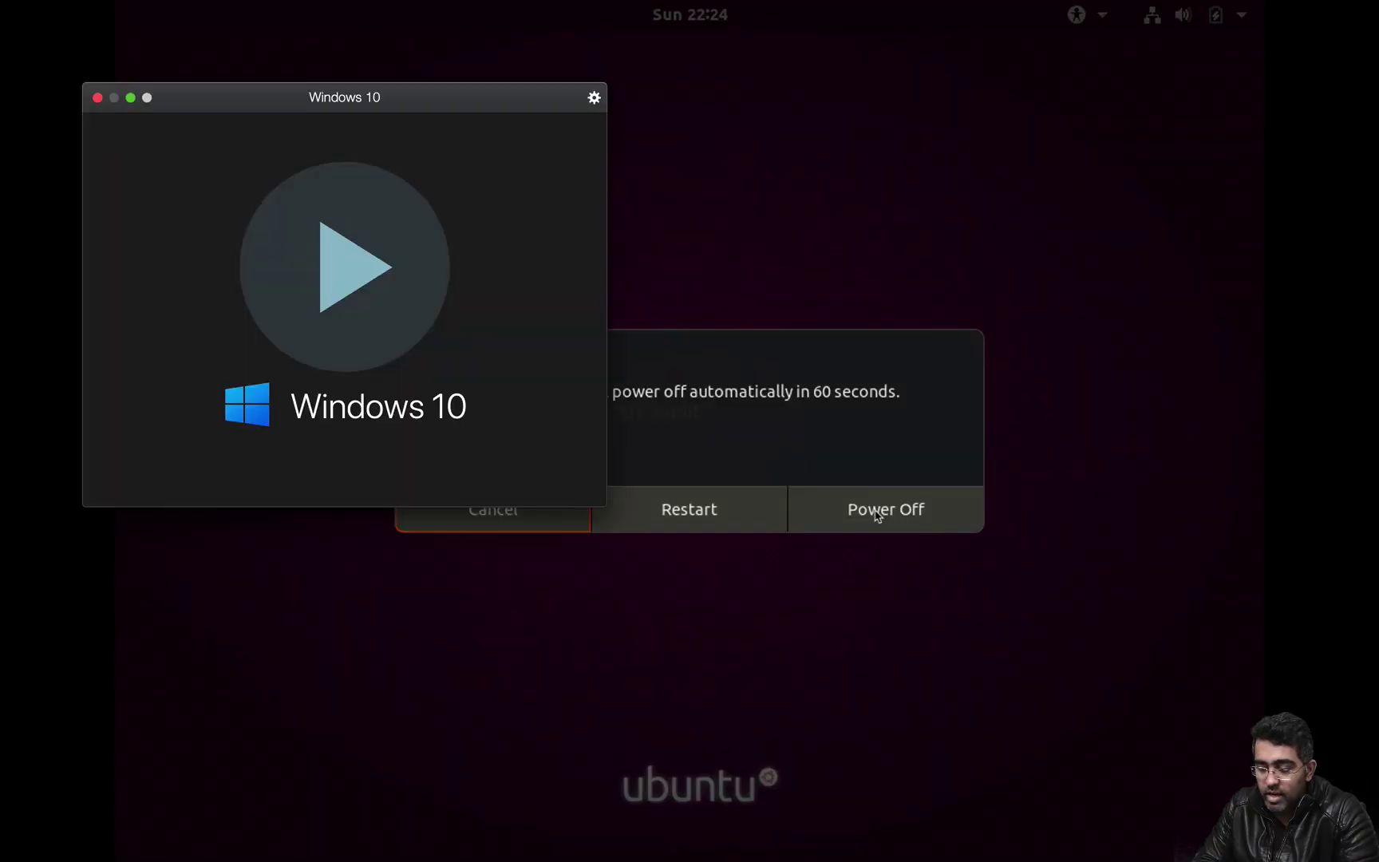
pyautogui.click(876, 515)
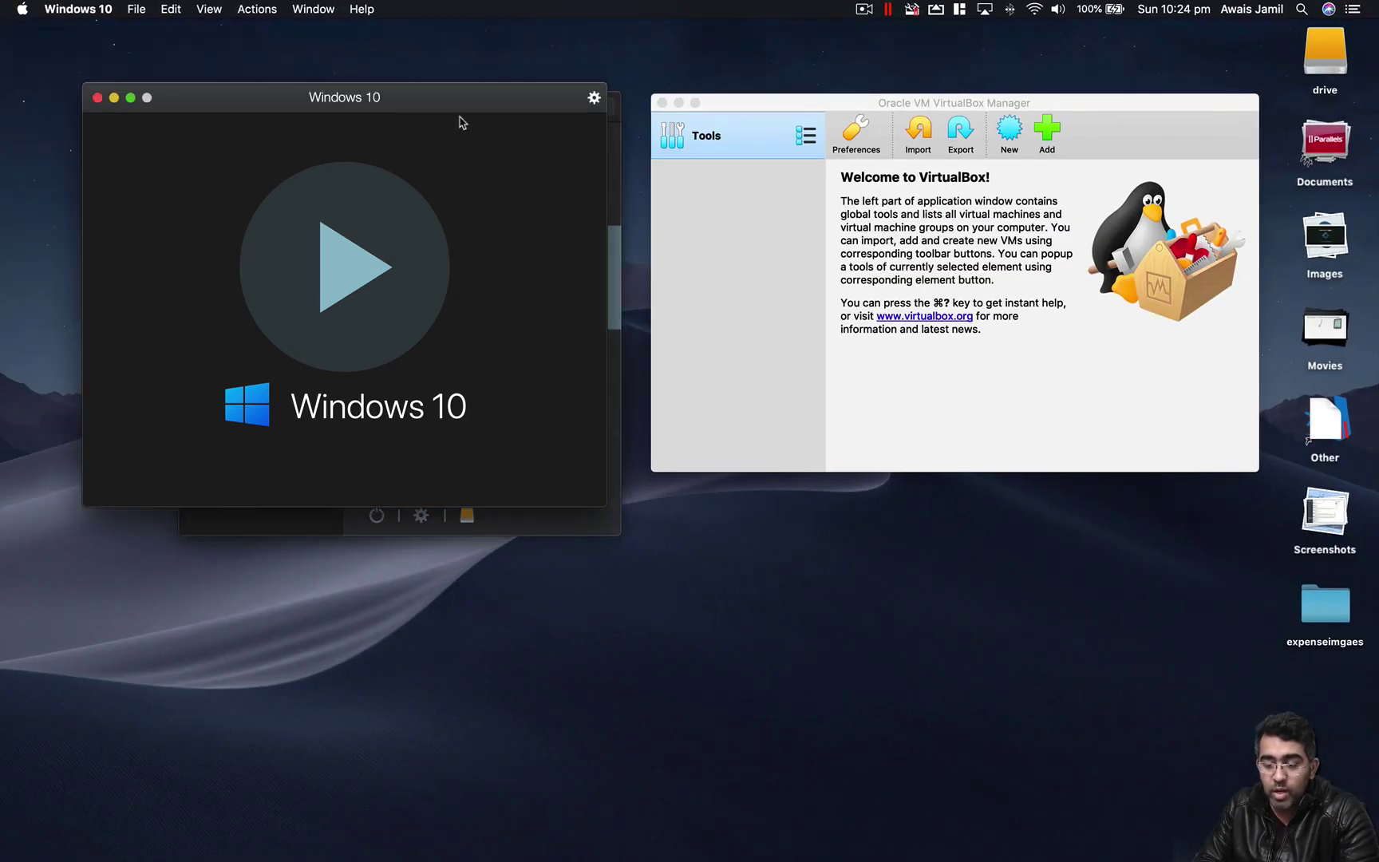
# - Start the Windows 10 virtual machine, then close its window to suspend it
pyautogui.moveTo(460, 118); pyautogui.dragTo(482, 298)
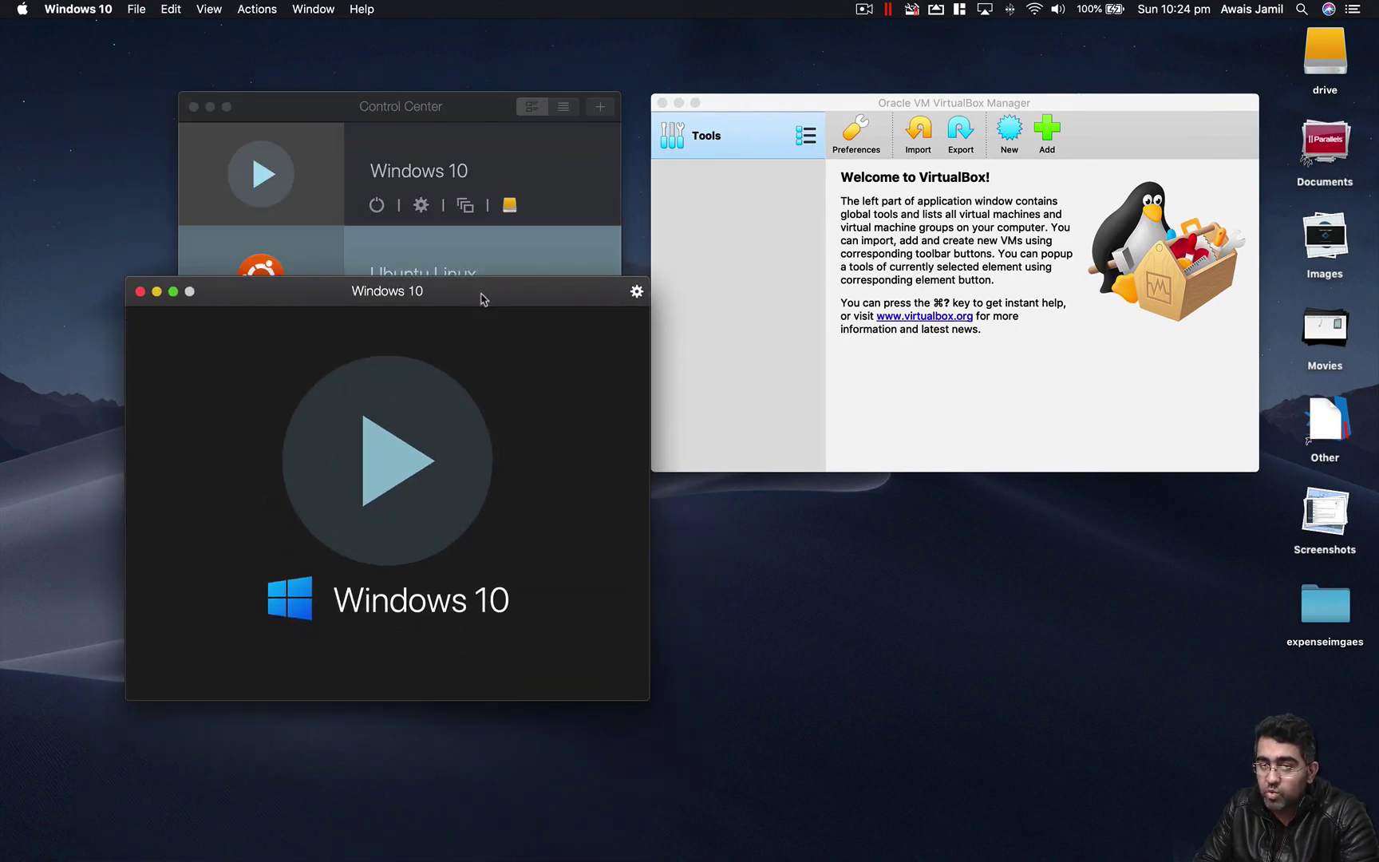
pyautogui.click(370, 457)
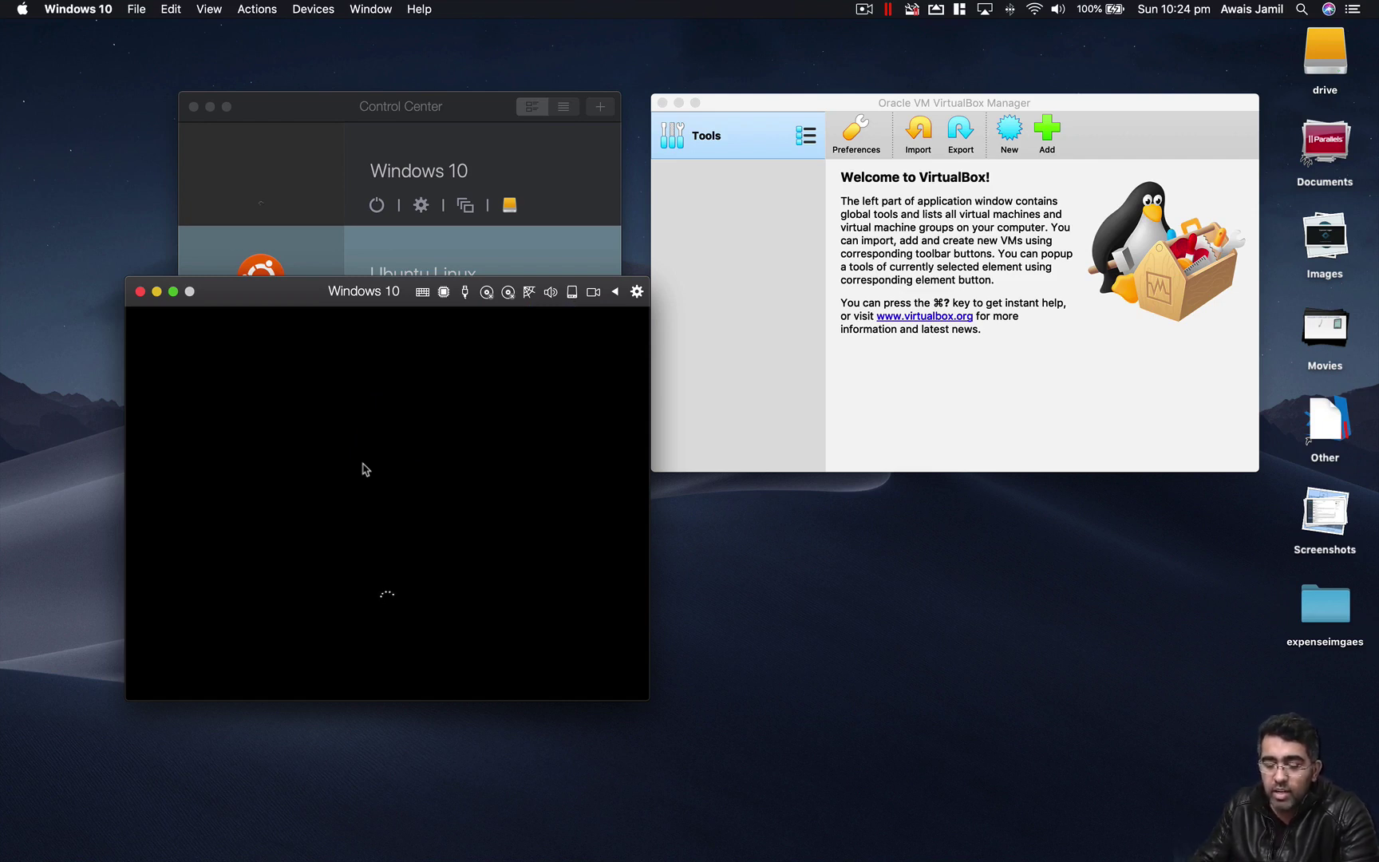
pyautogui.moveTo(273, 310); pyautogui.dragTo(590, 199)
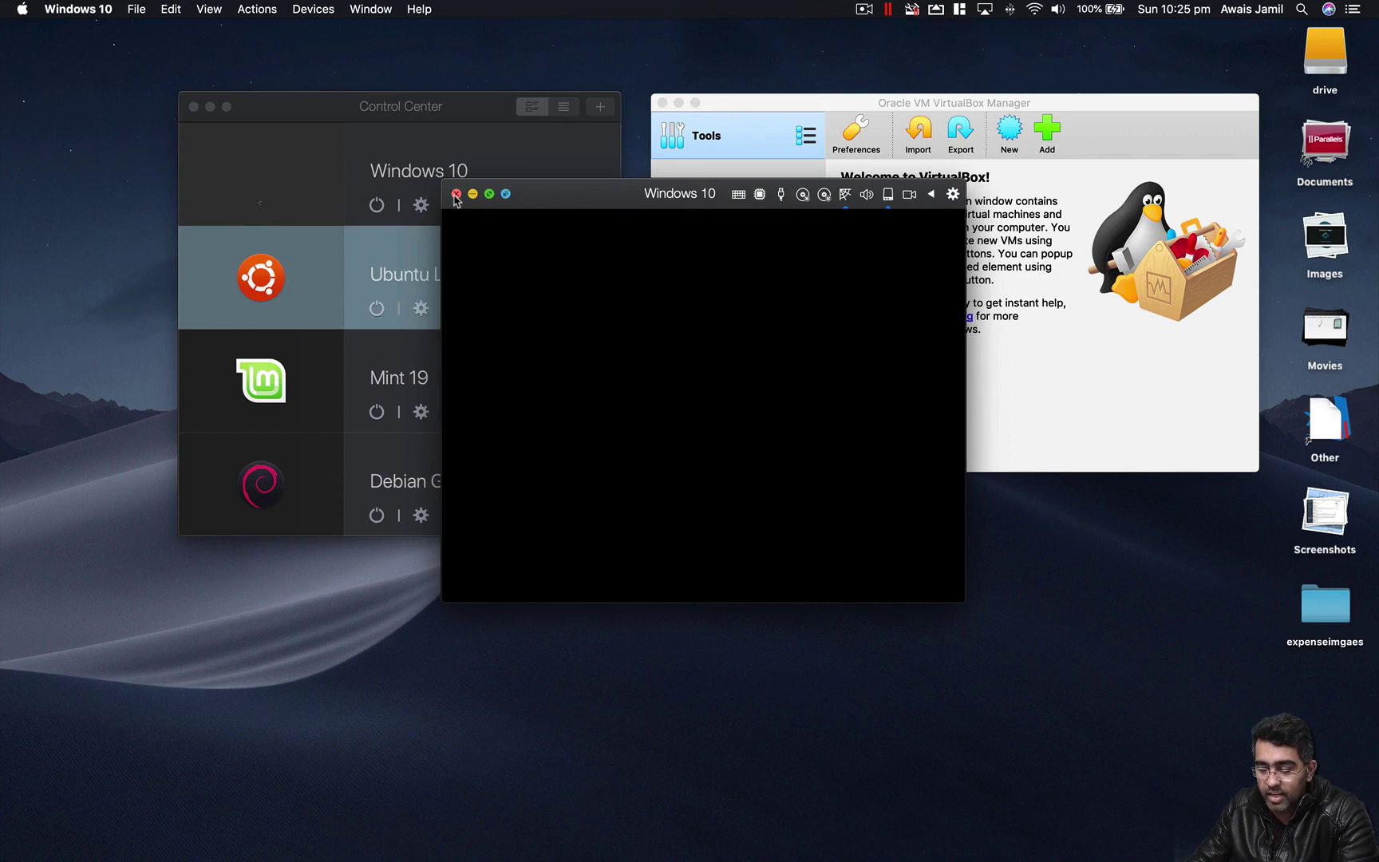
pyautogui.click(456, 194)
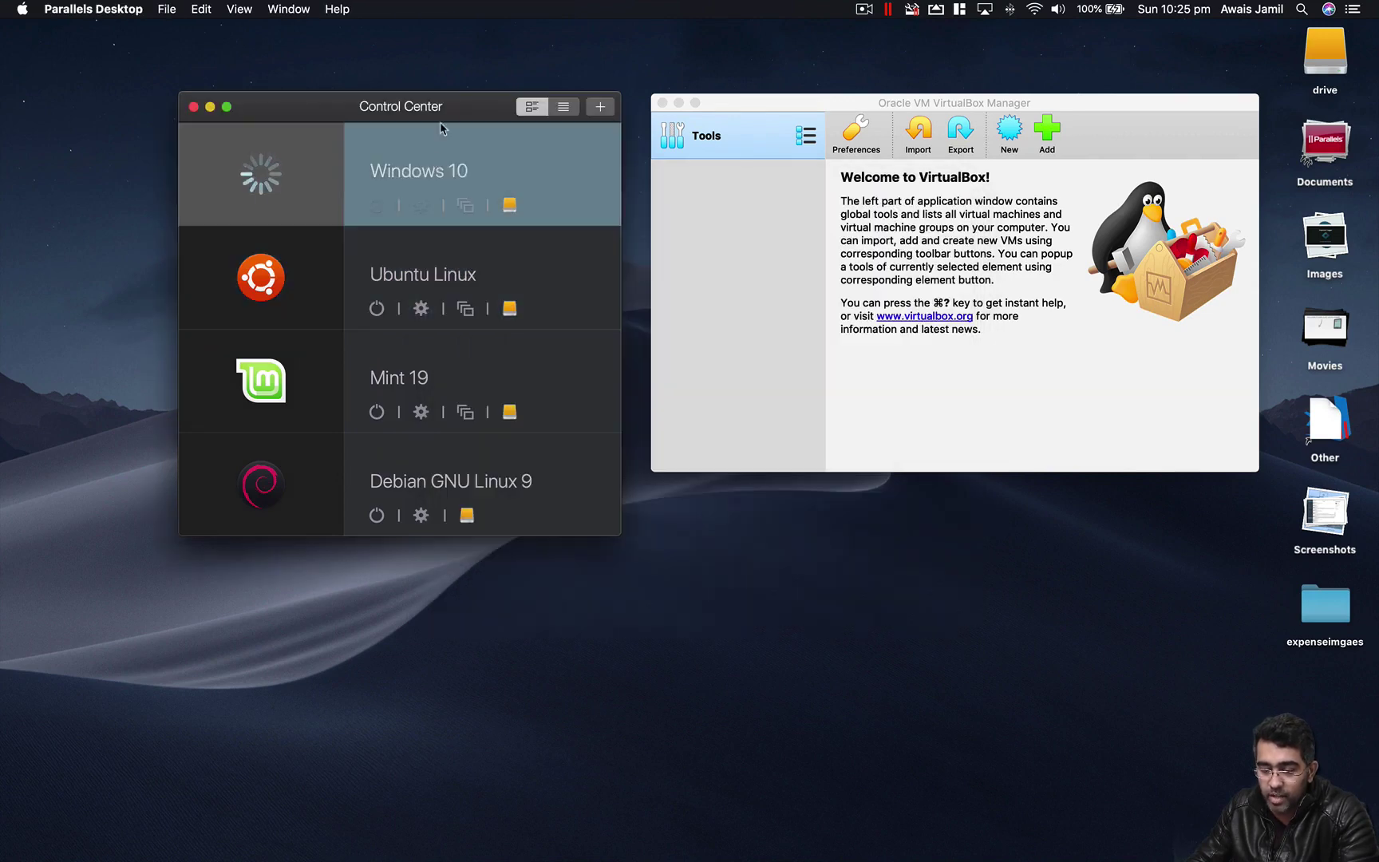
# - Resume the Windows 10 virtual machine from Control Center
pyautogui.moveTo(441, 126)
pyautogui.mouseDown()
pyautogui.moveTo(594, 120)
pyautogui.moveTo(437, 124)
pyautogui.mouseUp()
pyautogui.click(760, 314)
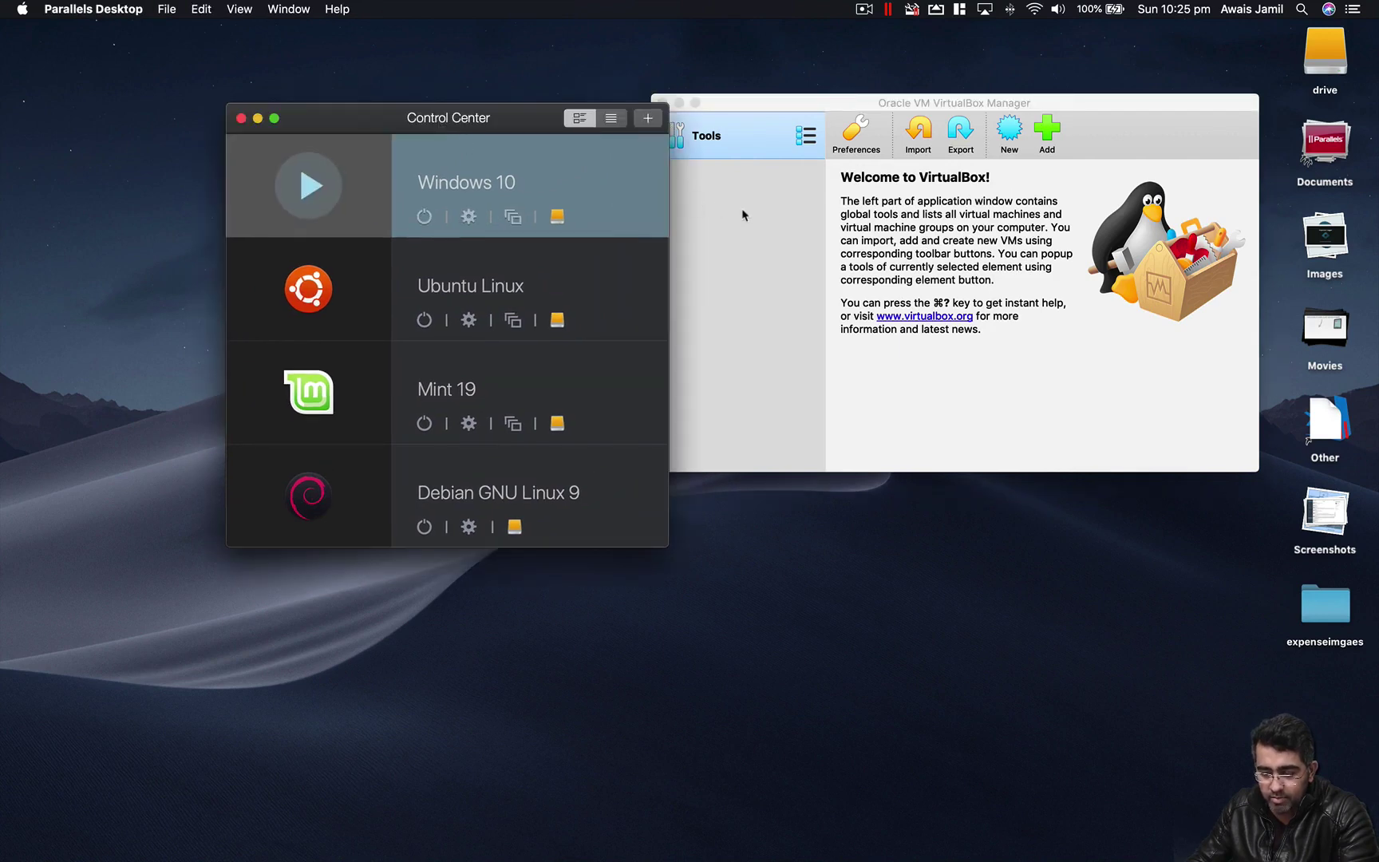
pyautogui.click(309, 186)
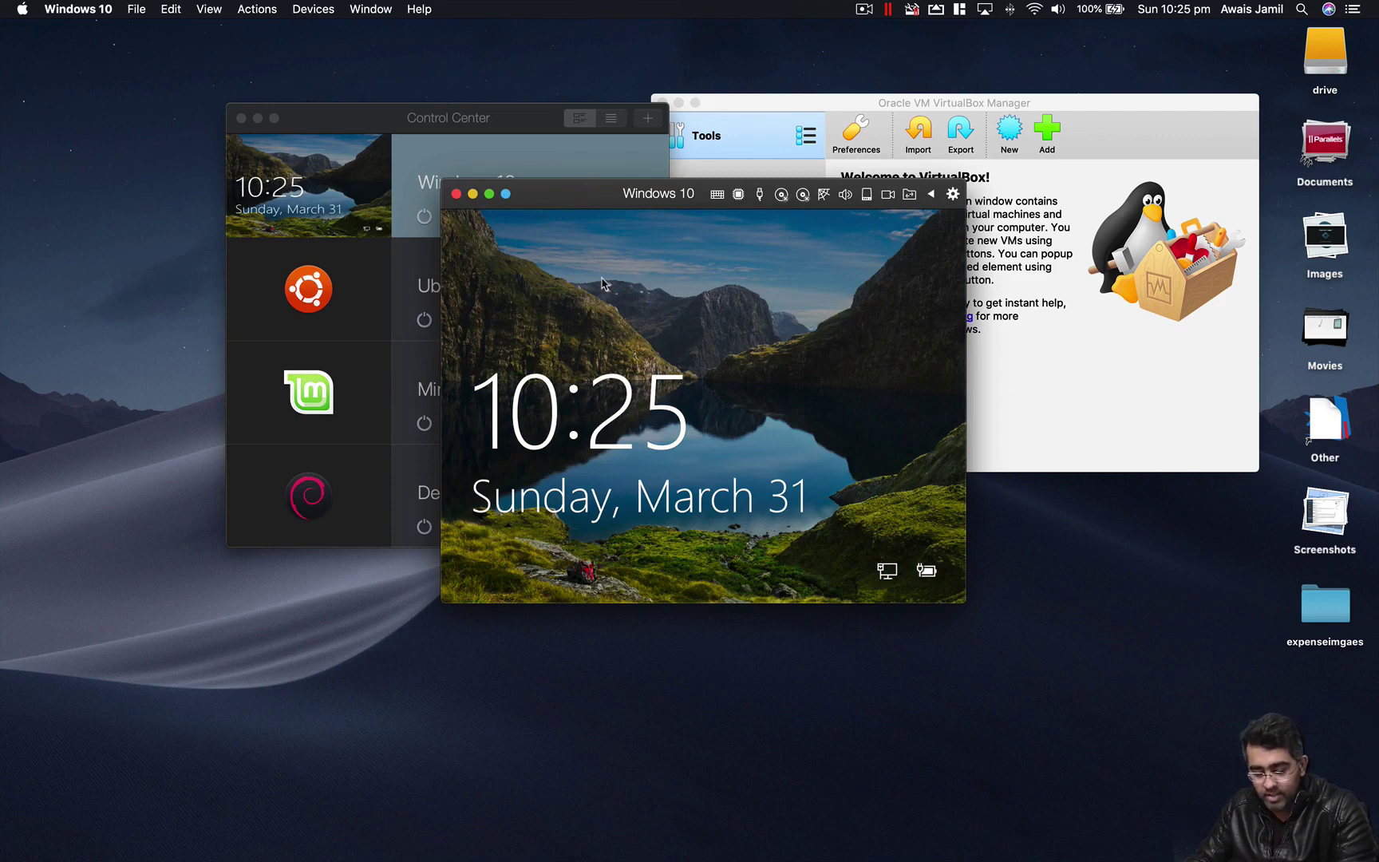
# - Dismiss the Windows 10 lock screen and switch to full screen via View > Enter Full Screen
pyautogui.click(715, 291)
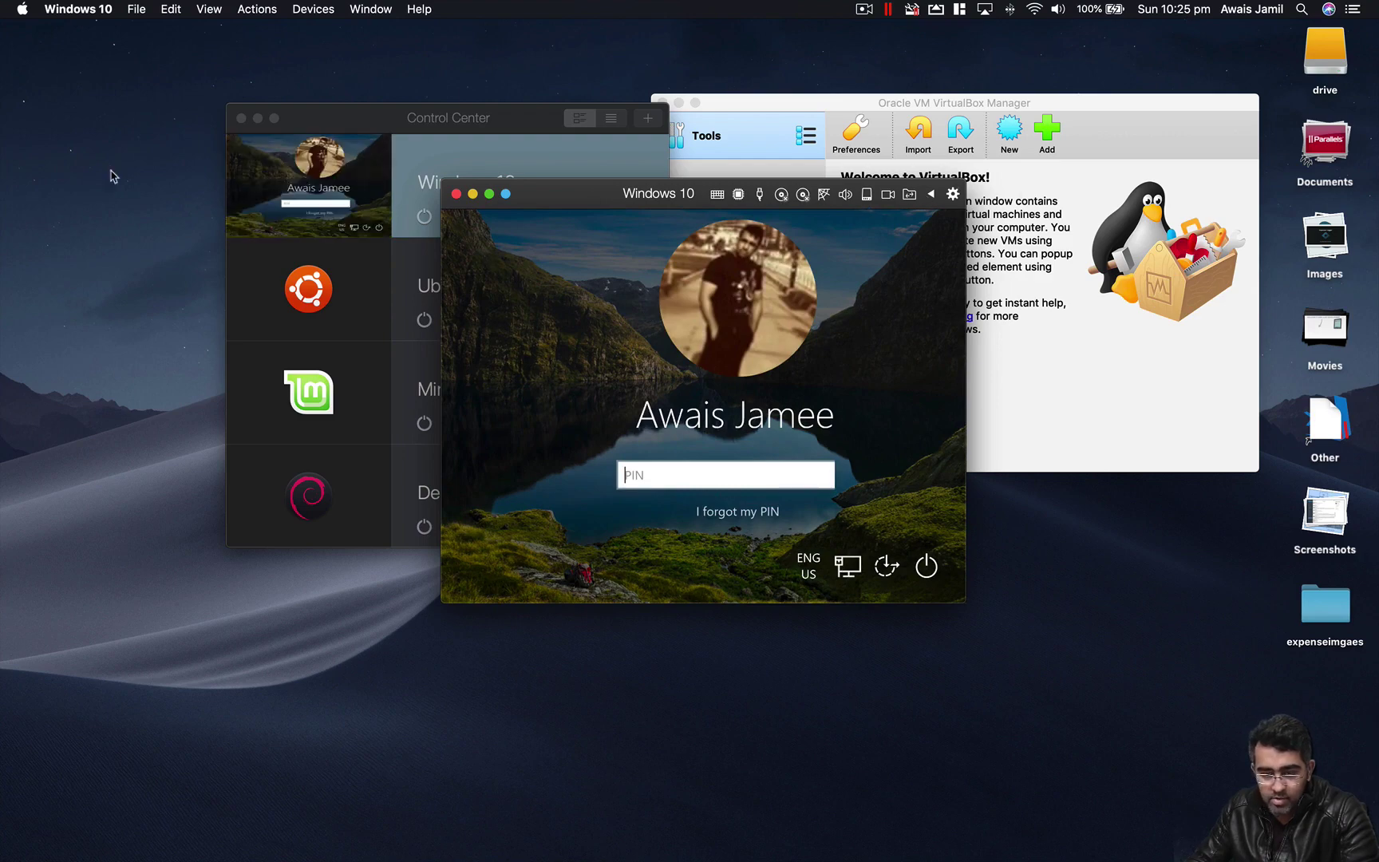
pyautogui.click(206, 10)
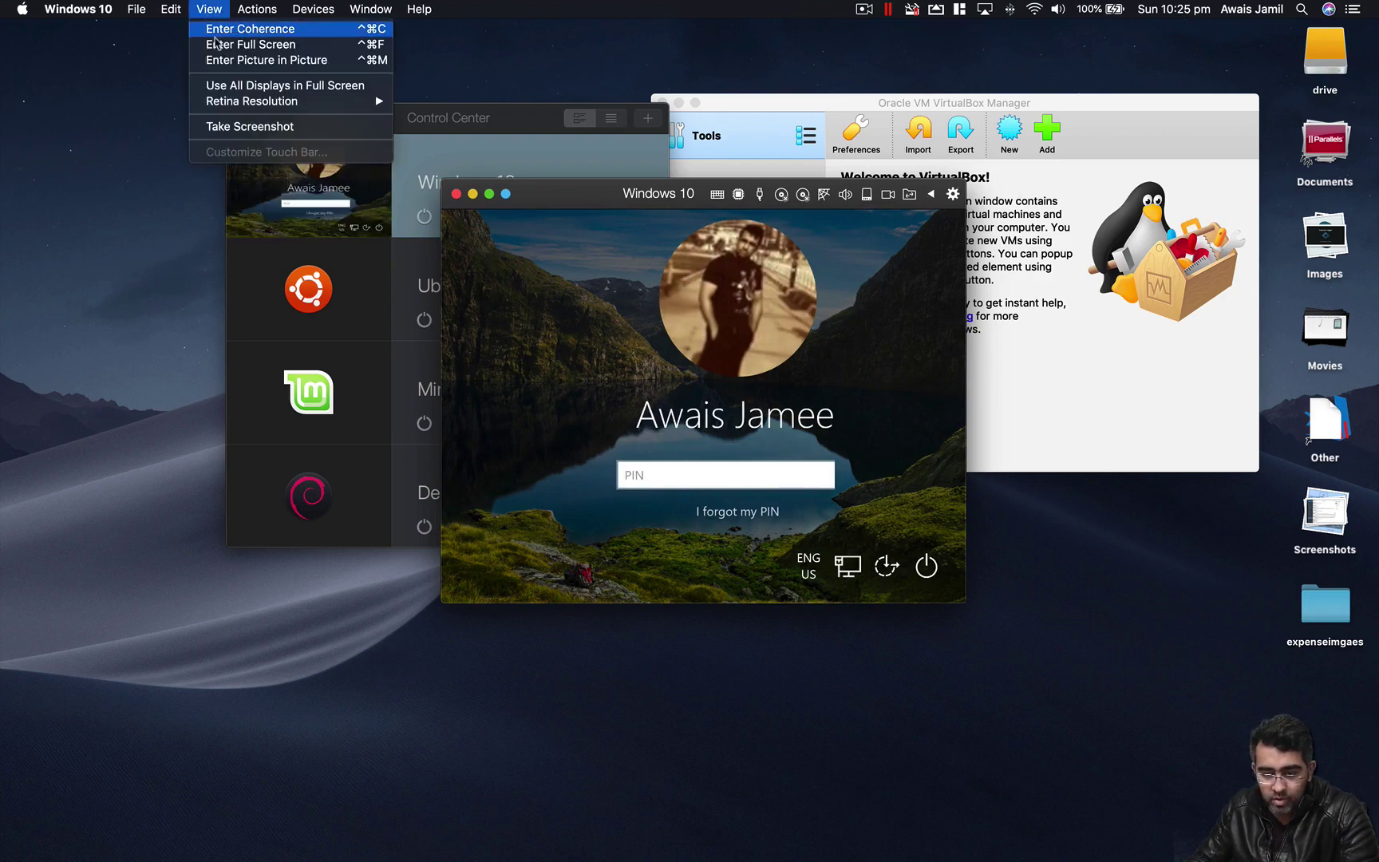
pyautogui.click(288, 52)
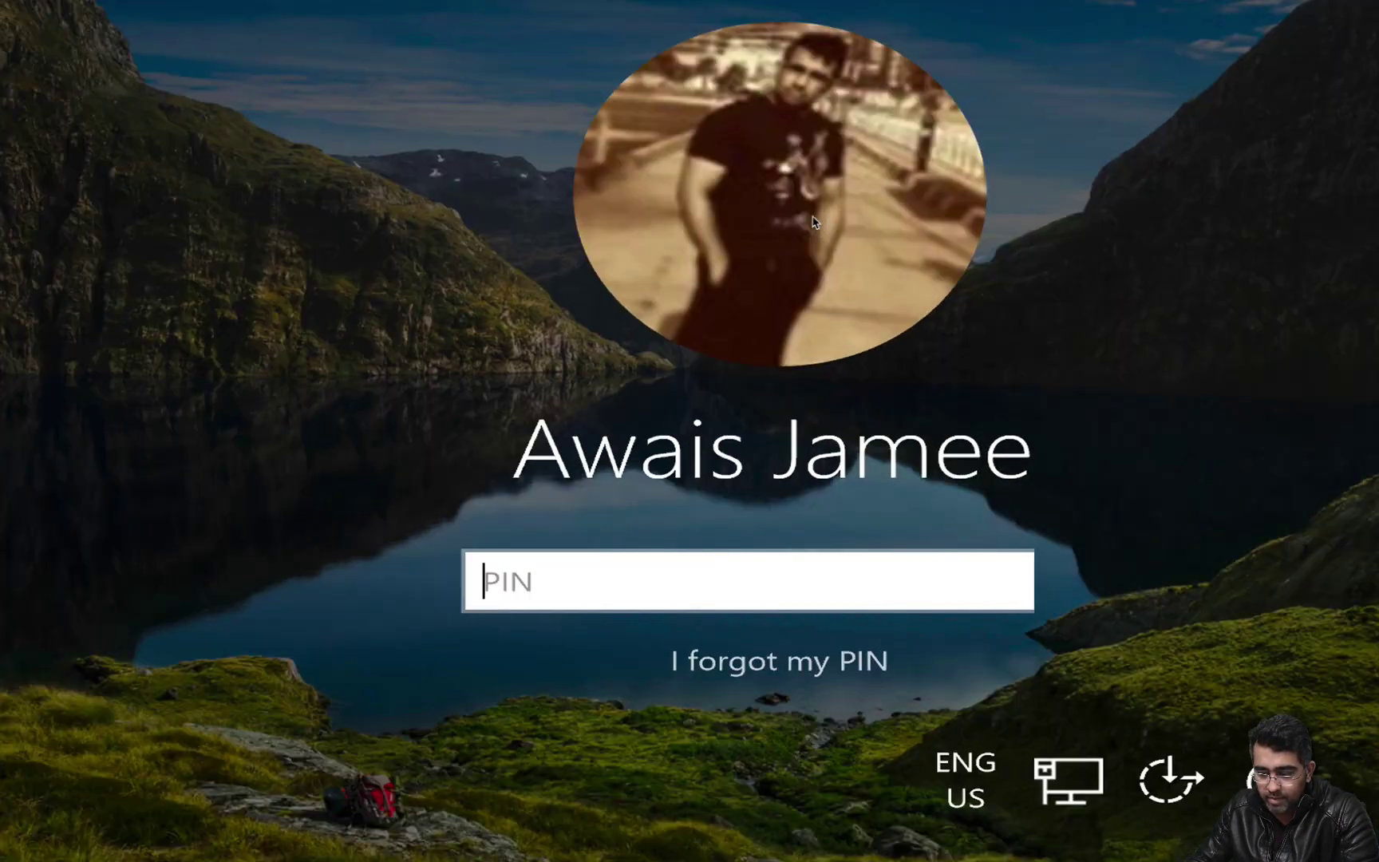
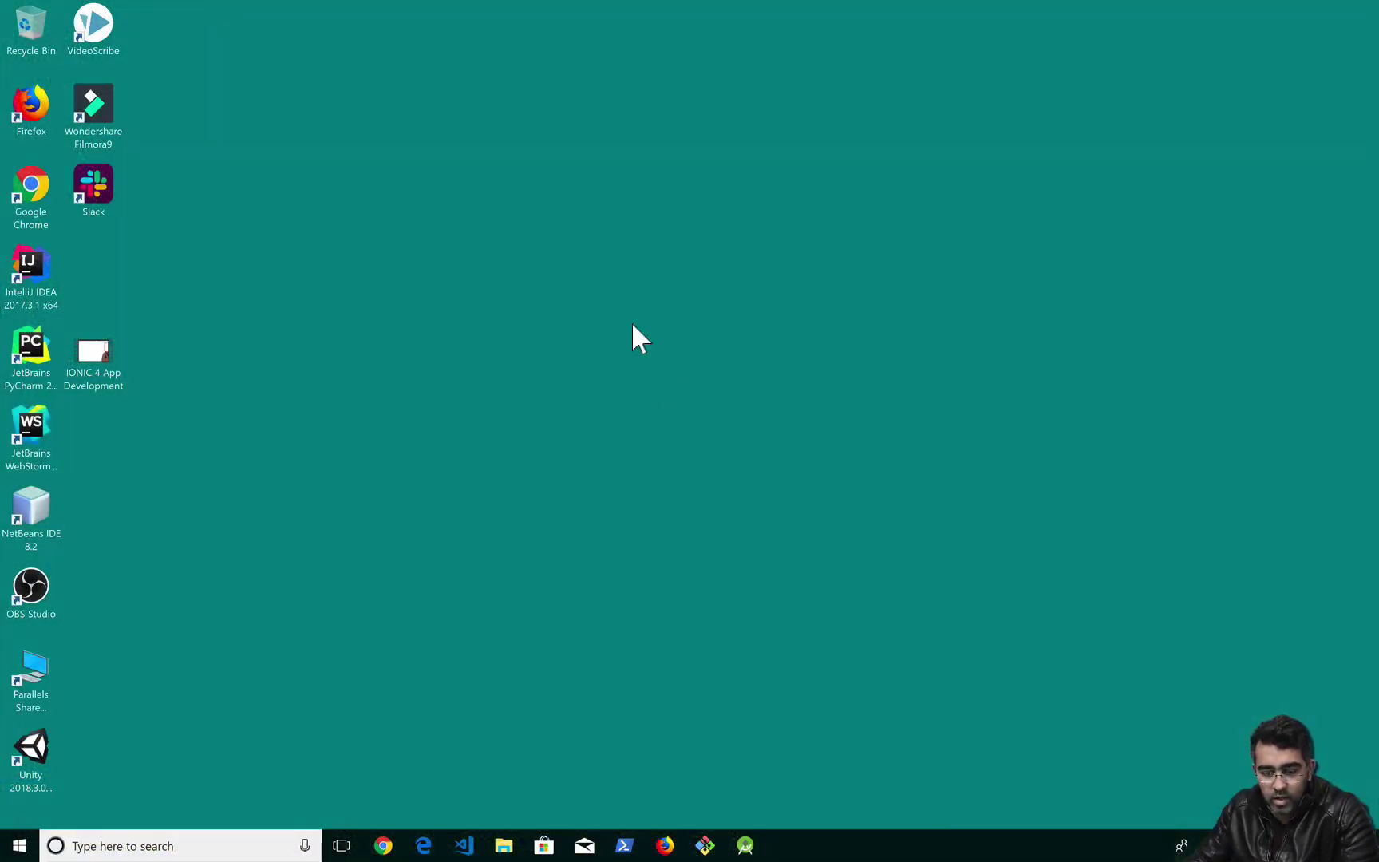
# - Sign in to Windows 10 with the PIN and refresh the desktop
pyautogui.rightClick(622, 297)
pyautogui.click(525, 281)
pyautogui.rightClick(406, 170)
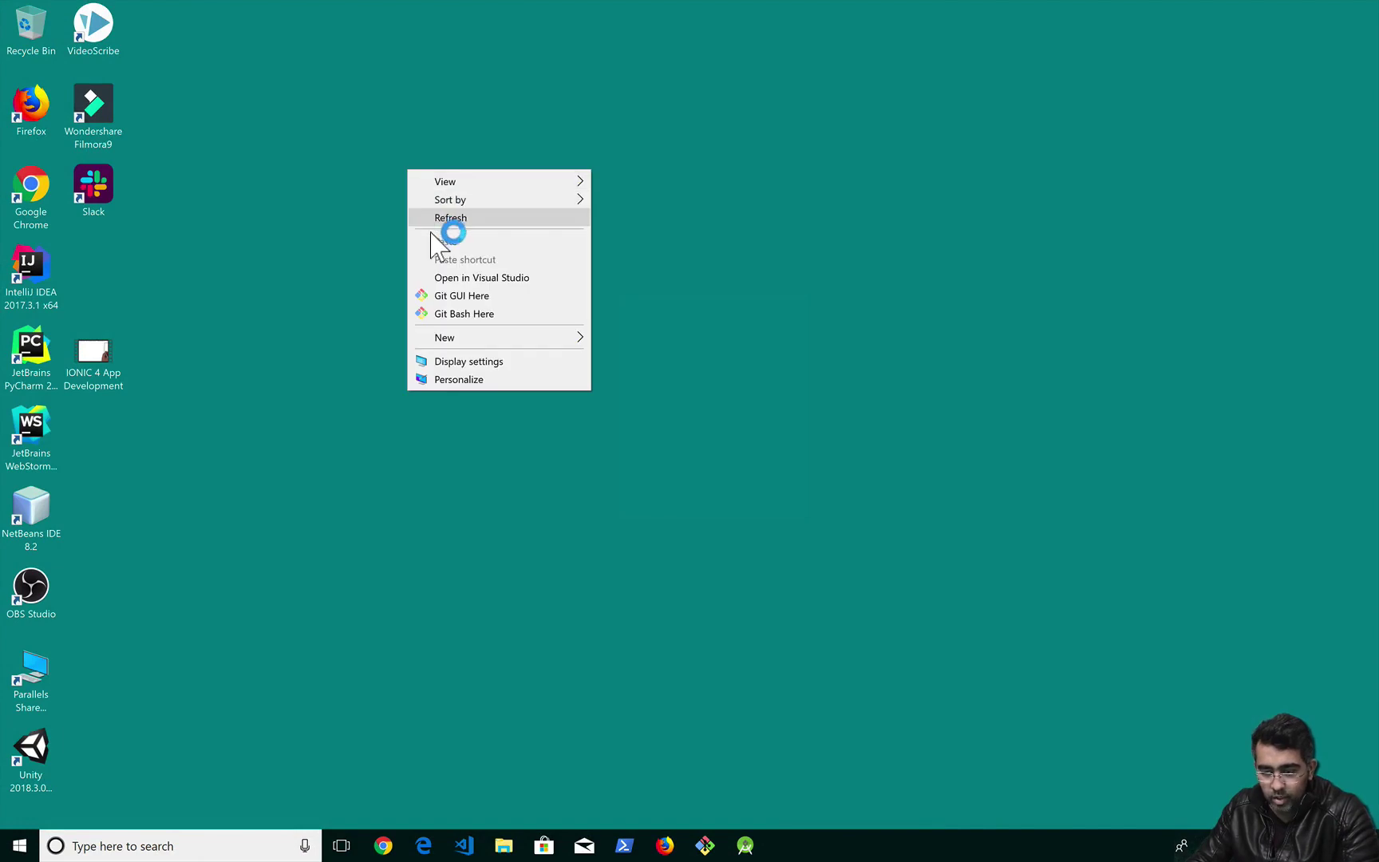
pyautogui.click(443, 217)
pyautogui.rightClick(728, 221)
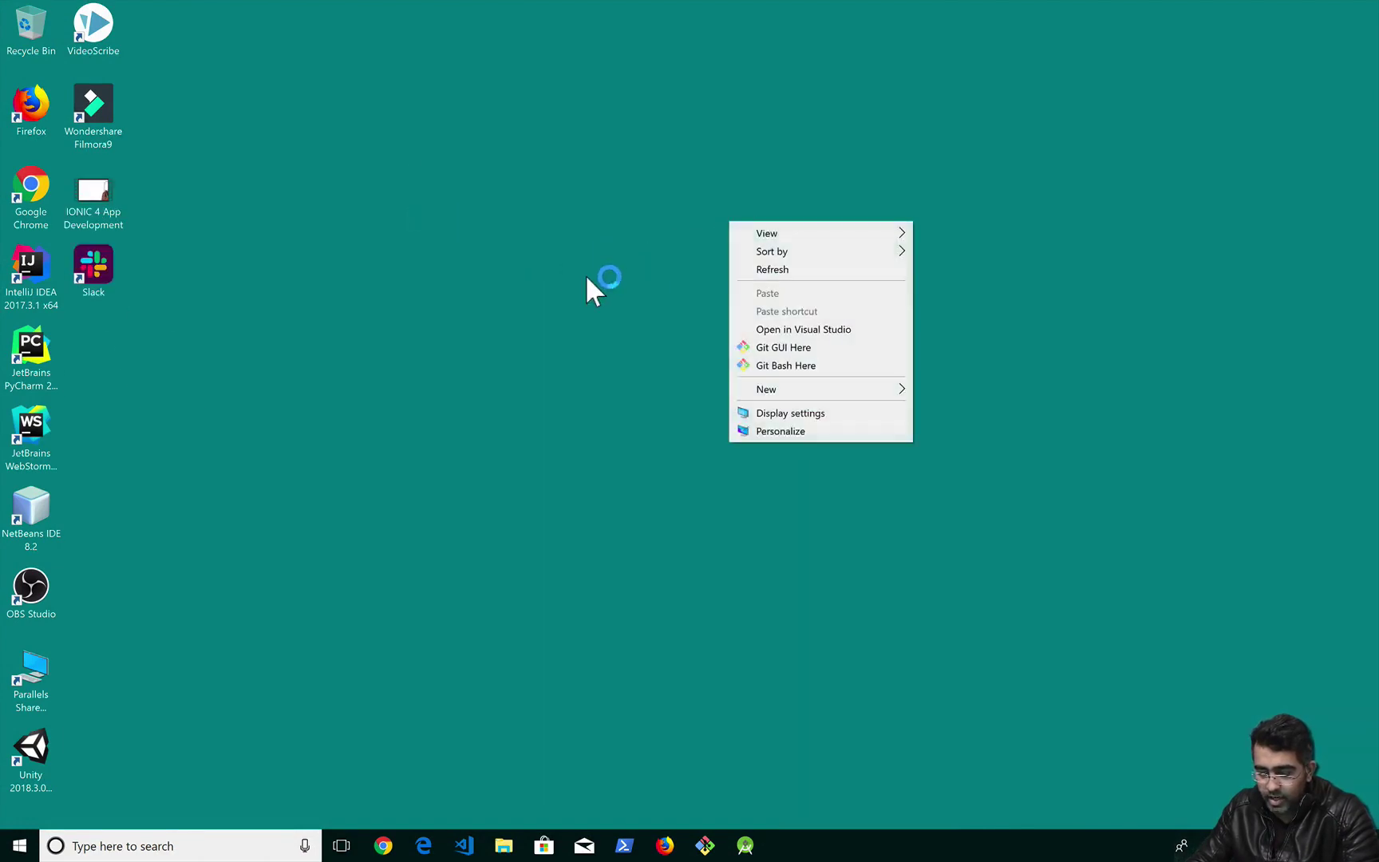
pyautogui.click(774, 271)
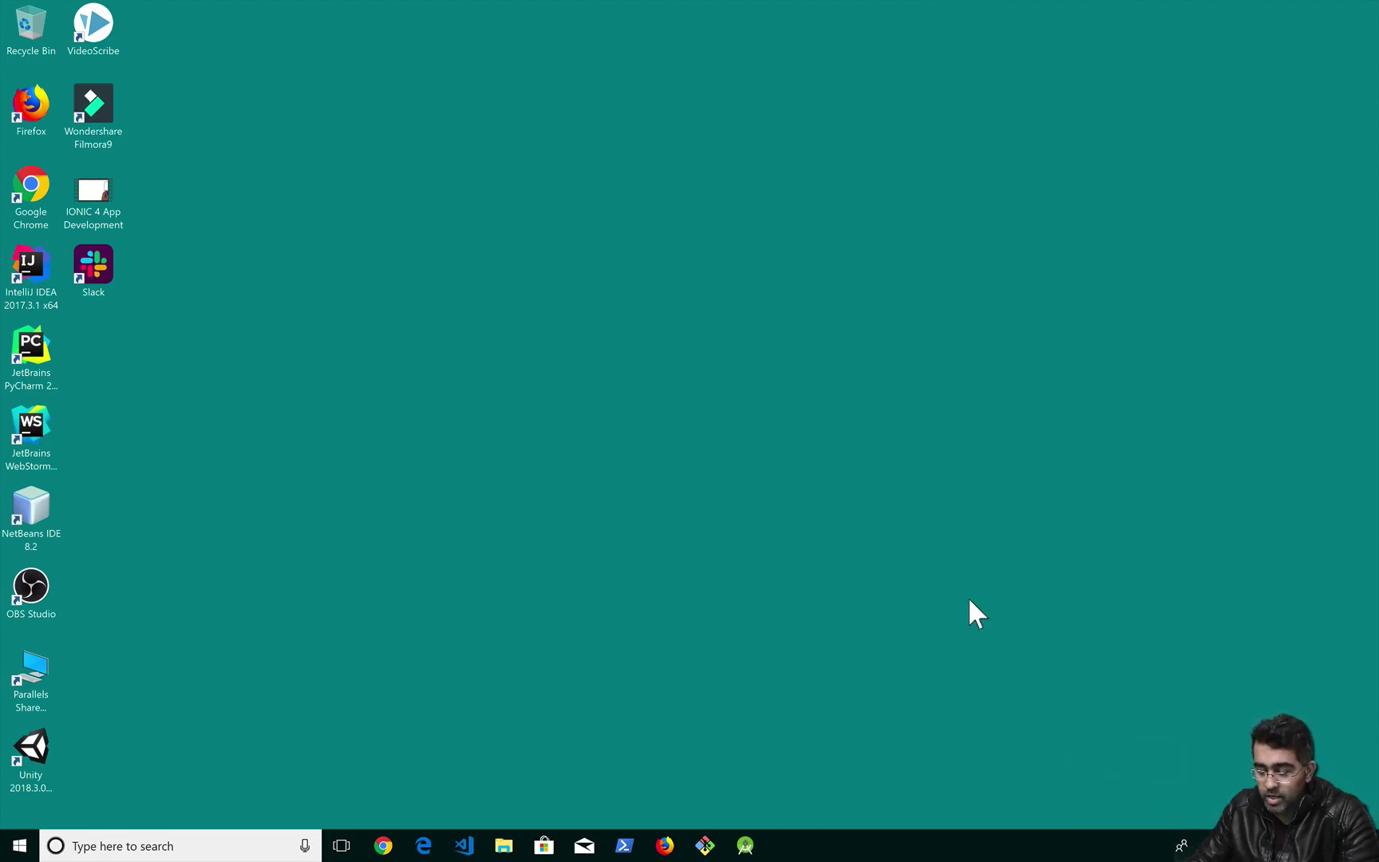
# - Open and close Chrome and Firefox, declining Firefox as default, and launch WebStorm
pyautogui.click(383, 844)
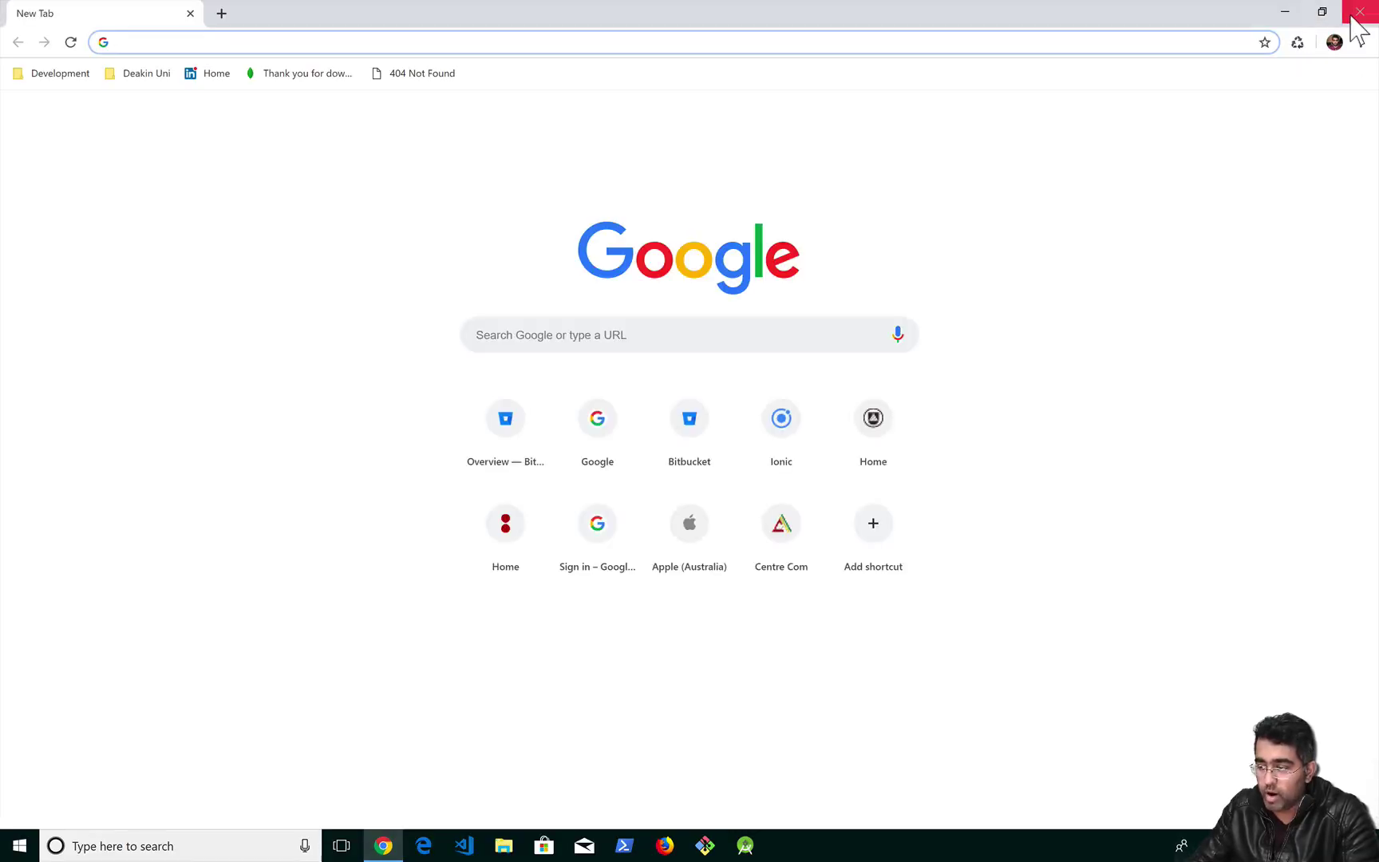
pyautogui.click(1359, 11)
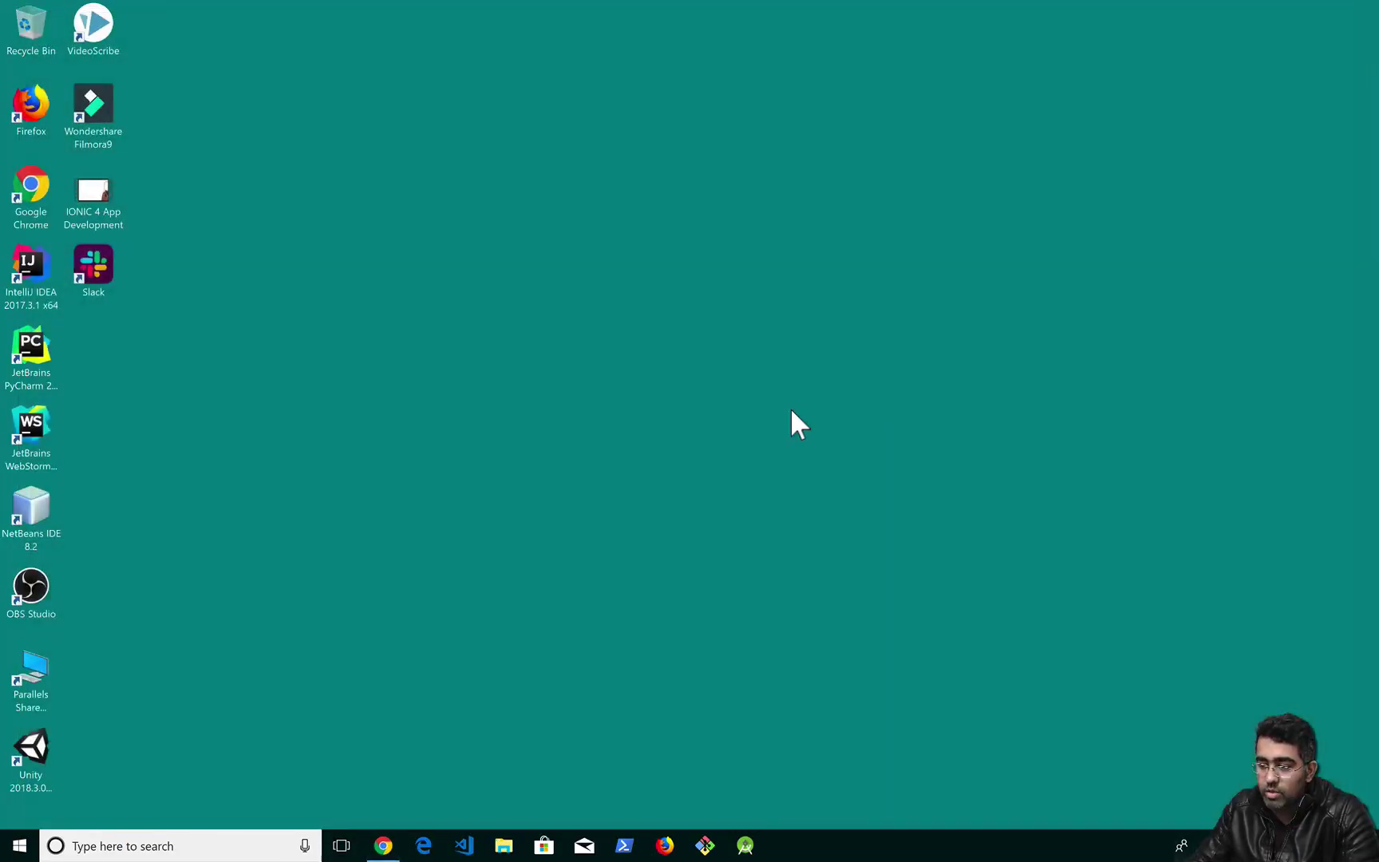
pyautogui.click(665, 844)
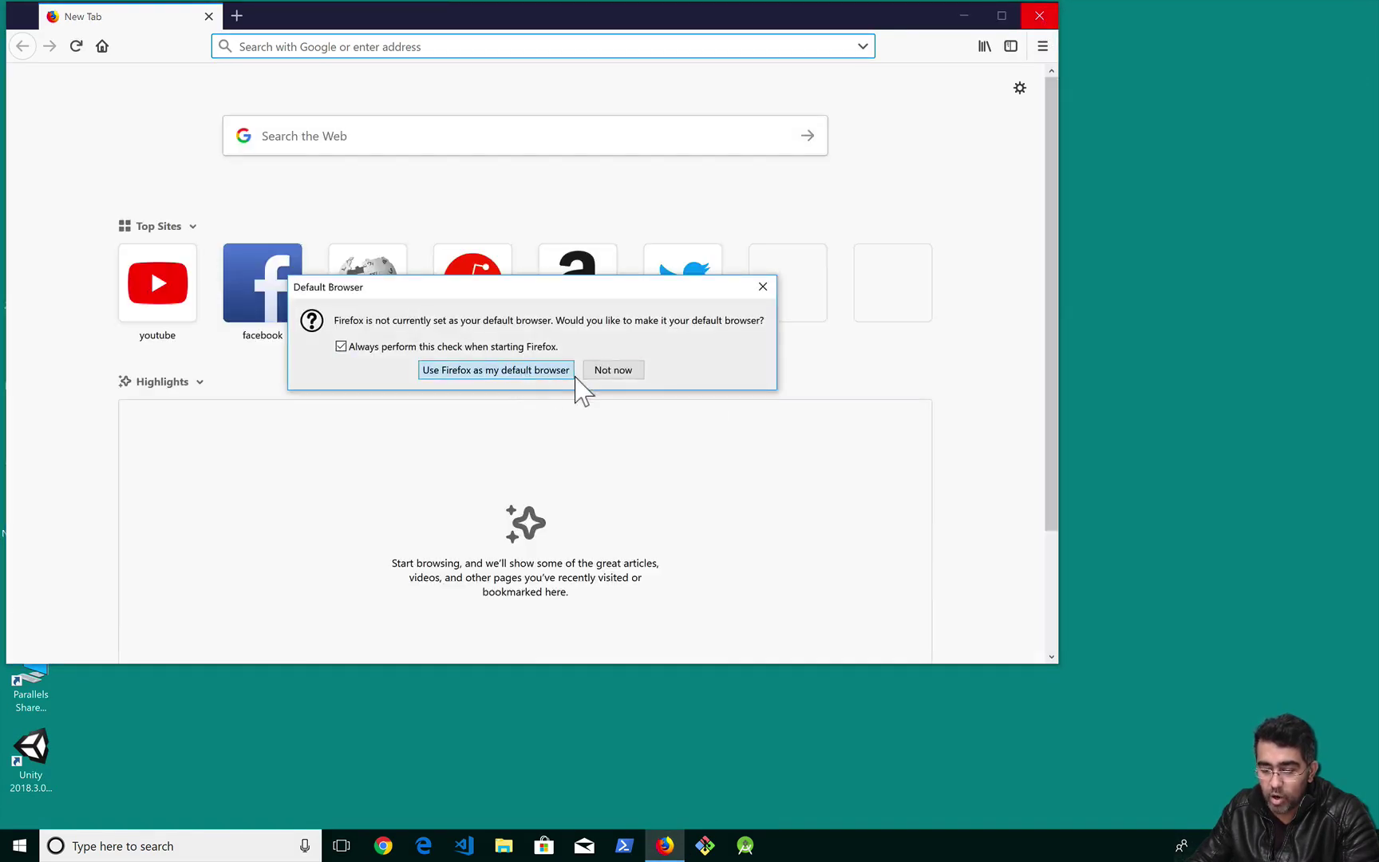
pyautogui.click(614, 371)
pyautogui.click(1039, 15)
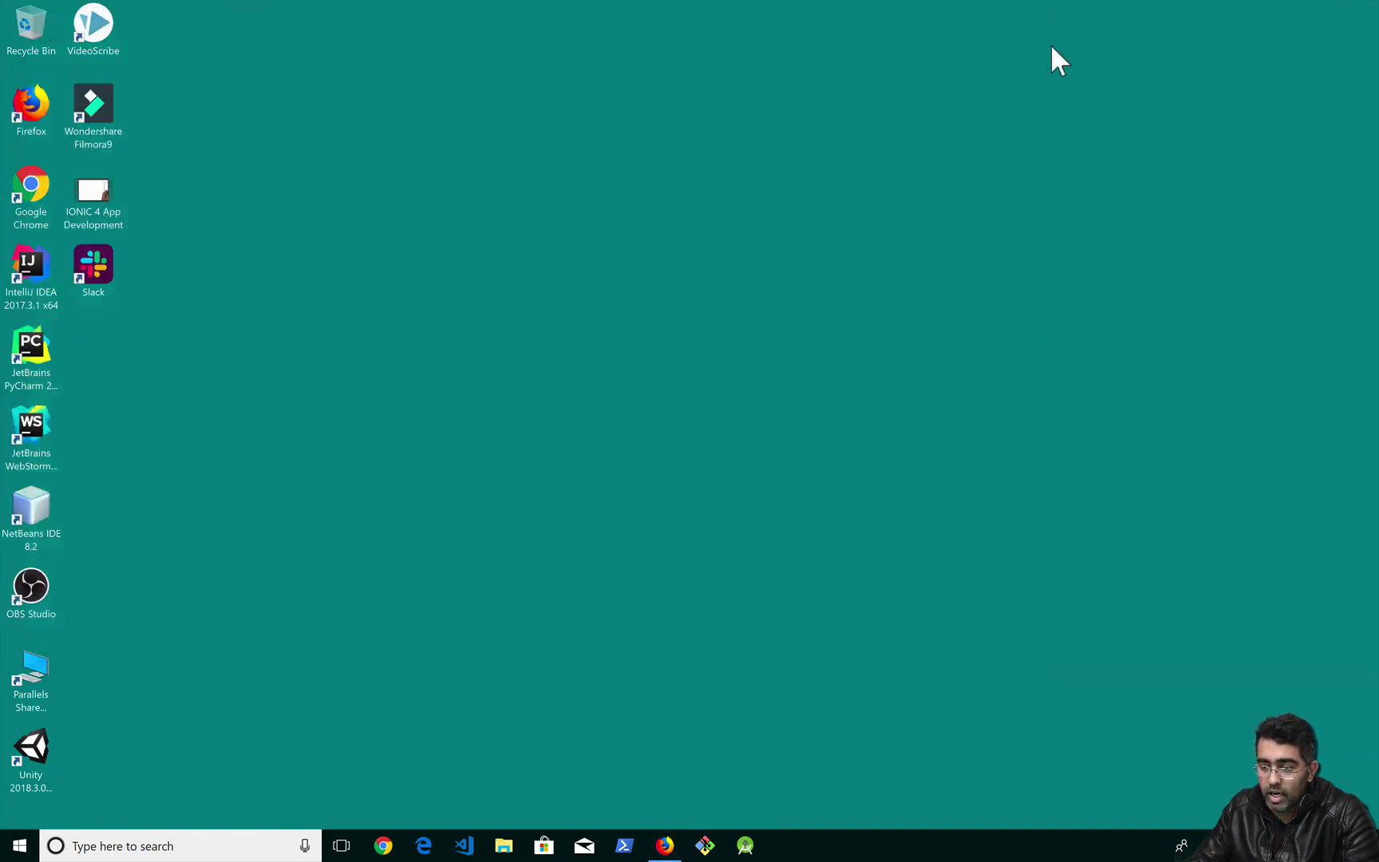
pyautogui.doubleClick(50, 435)
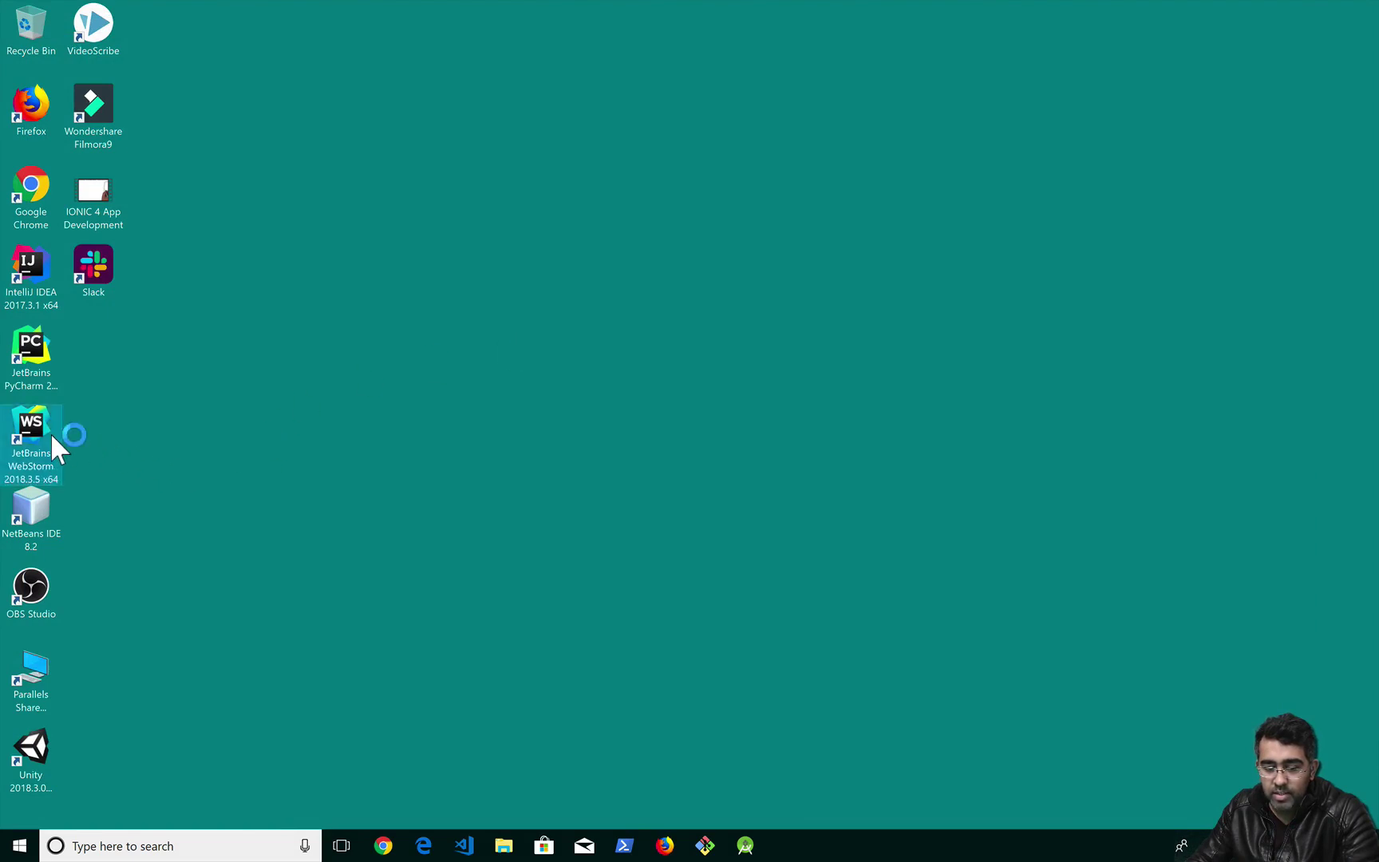
# - Launch NetBeans IDE and Unity from their desktop shortcuts
pyautogui.click(32, 267)
pyautogui.click(349, 482)
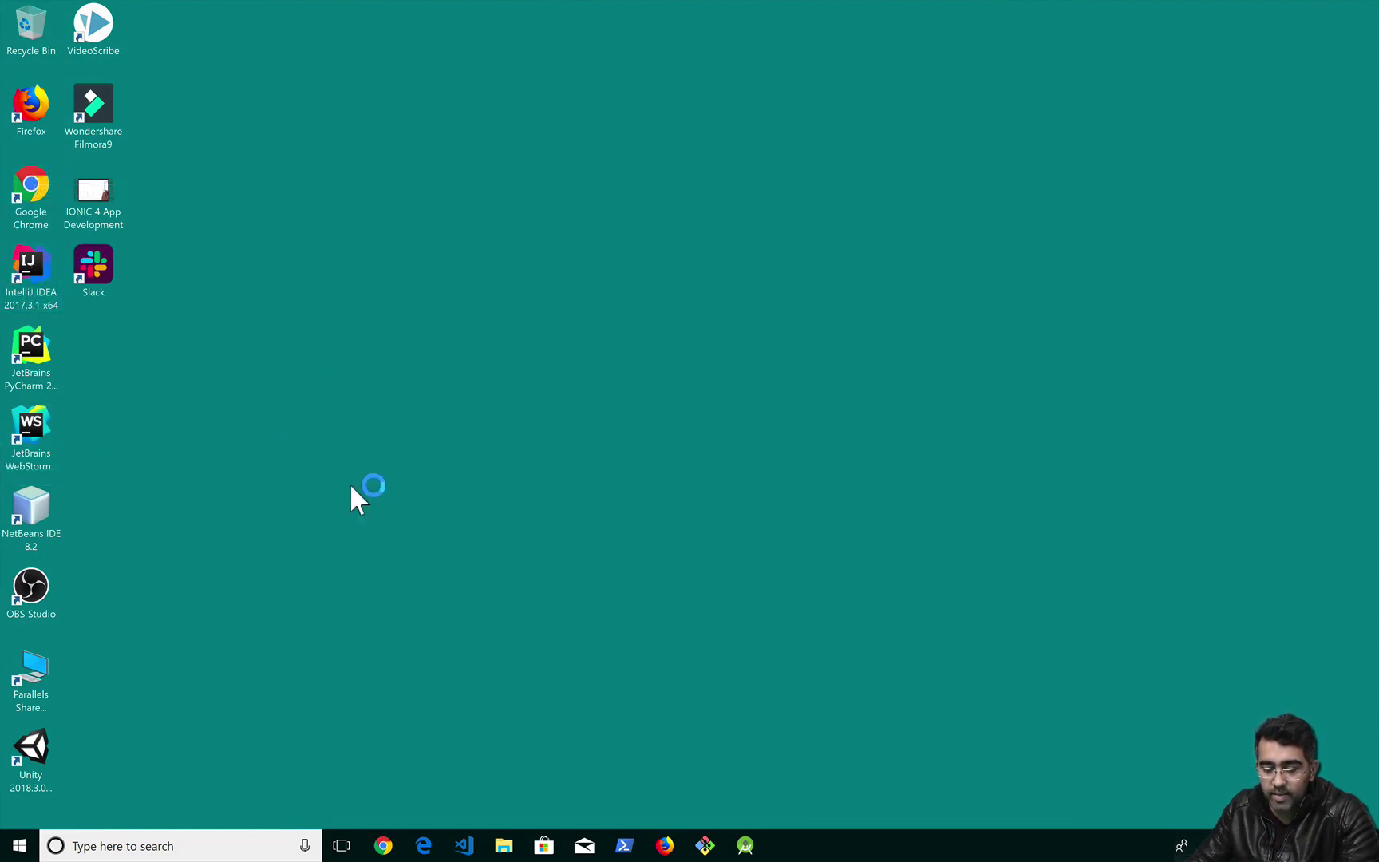
pyautogui.click(42, 507)
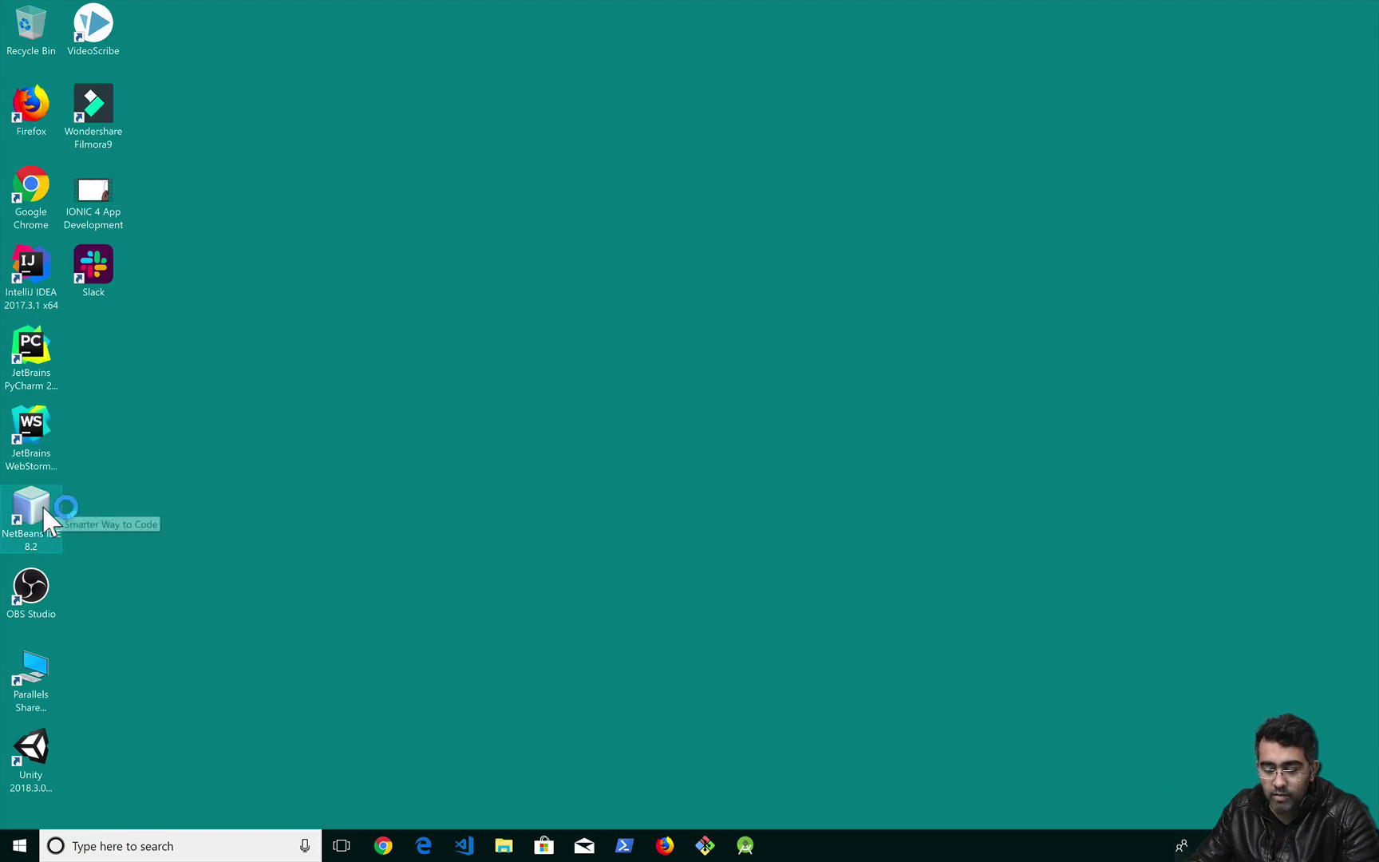
pyautogui.click(46, 751)
pyautogui.click(902, 758)
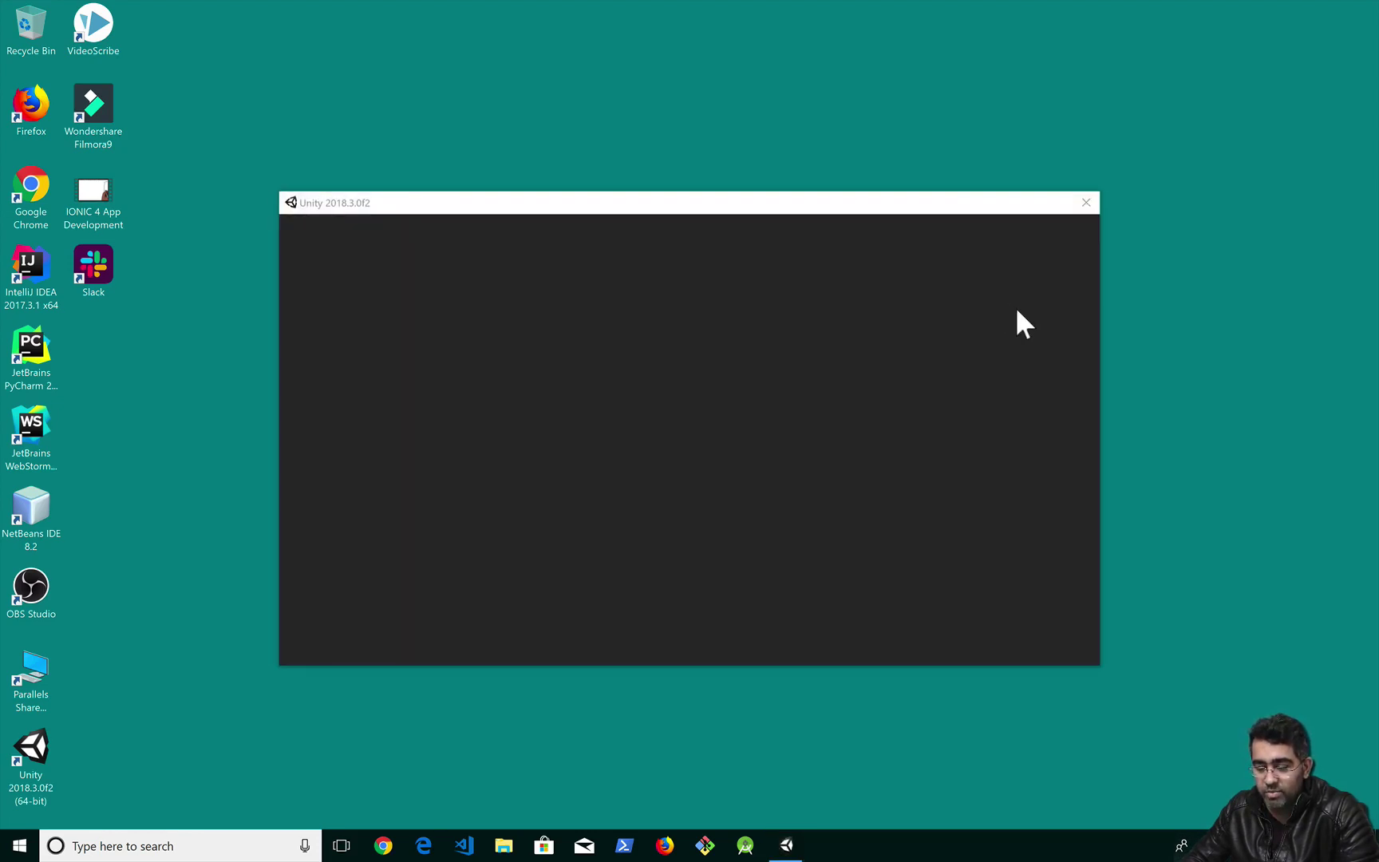
# - Reposition the Unity window, then close it
pyautogui.moveTo(858, 206); pyautogui.dragTo(660, 519)
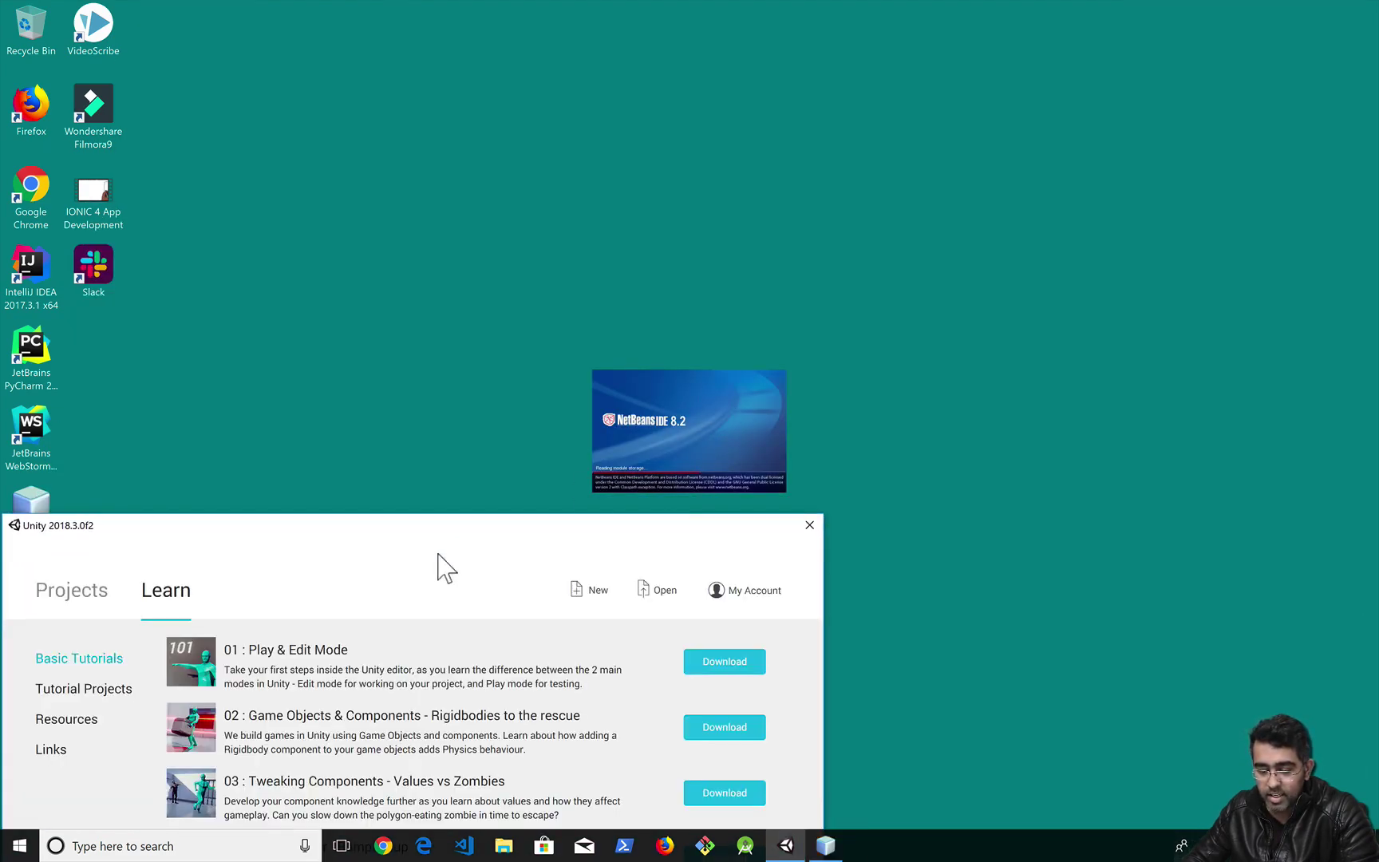
pyautogui.moveTo(456, 533); pyautogui.dragTo(615, 144)
pyautogui.click(953, 125)
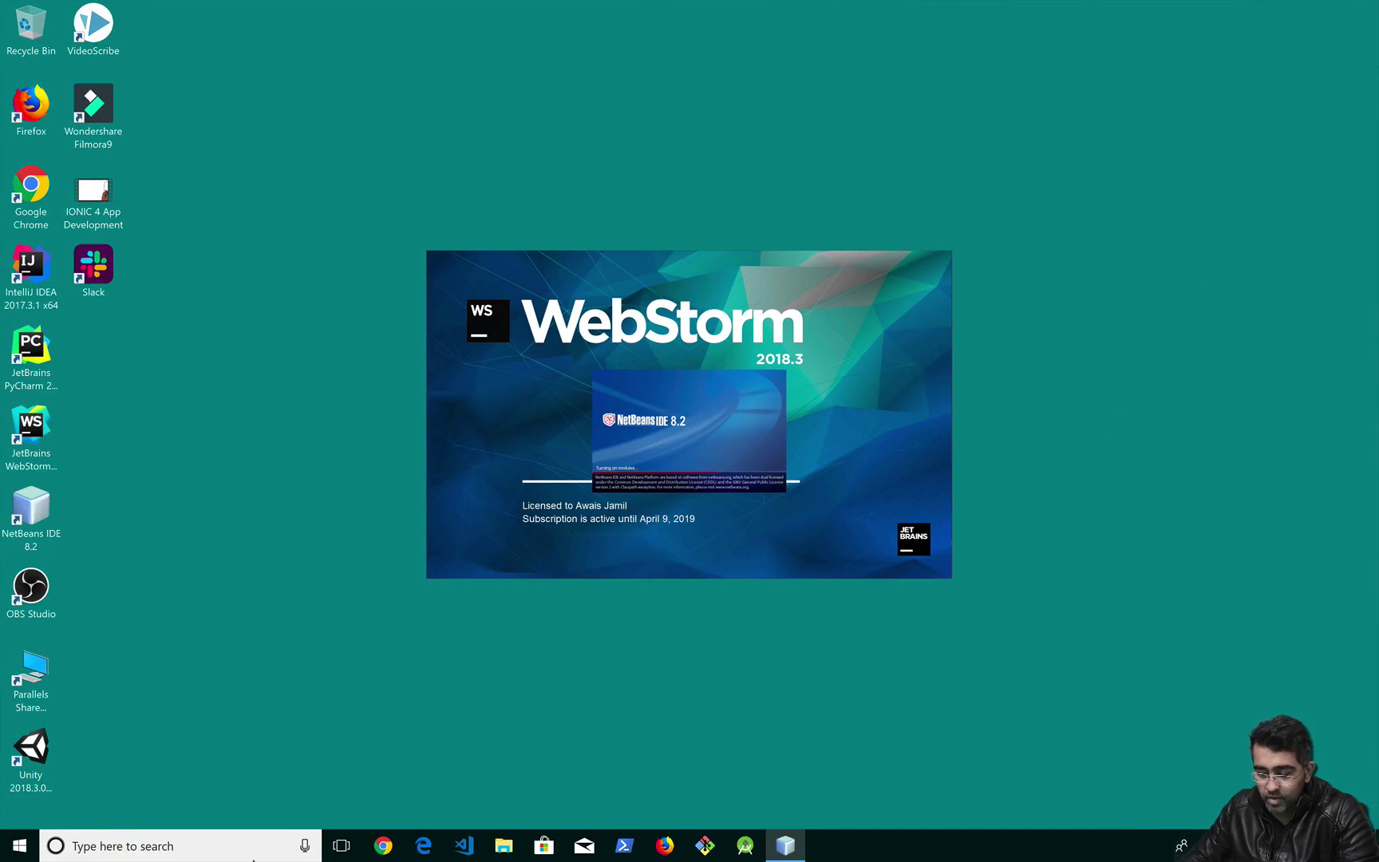
# - Remove virtual Desktop 4 and switch to Desktop 1
pyautogui.click(342, 846)
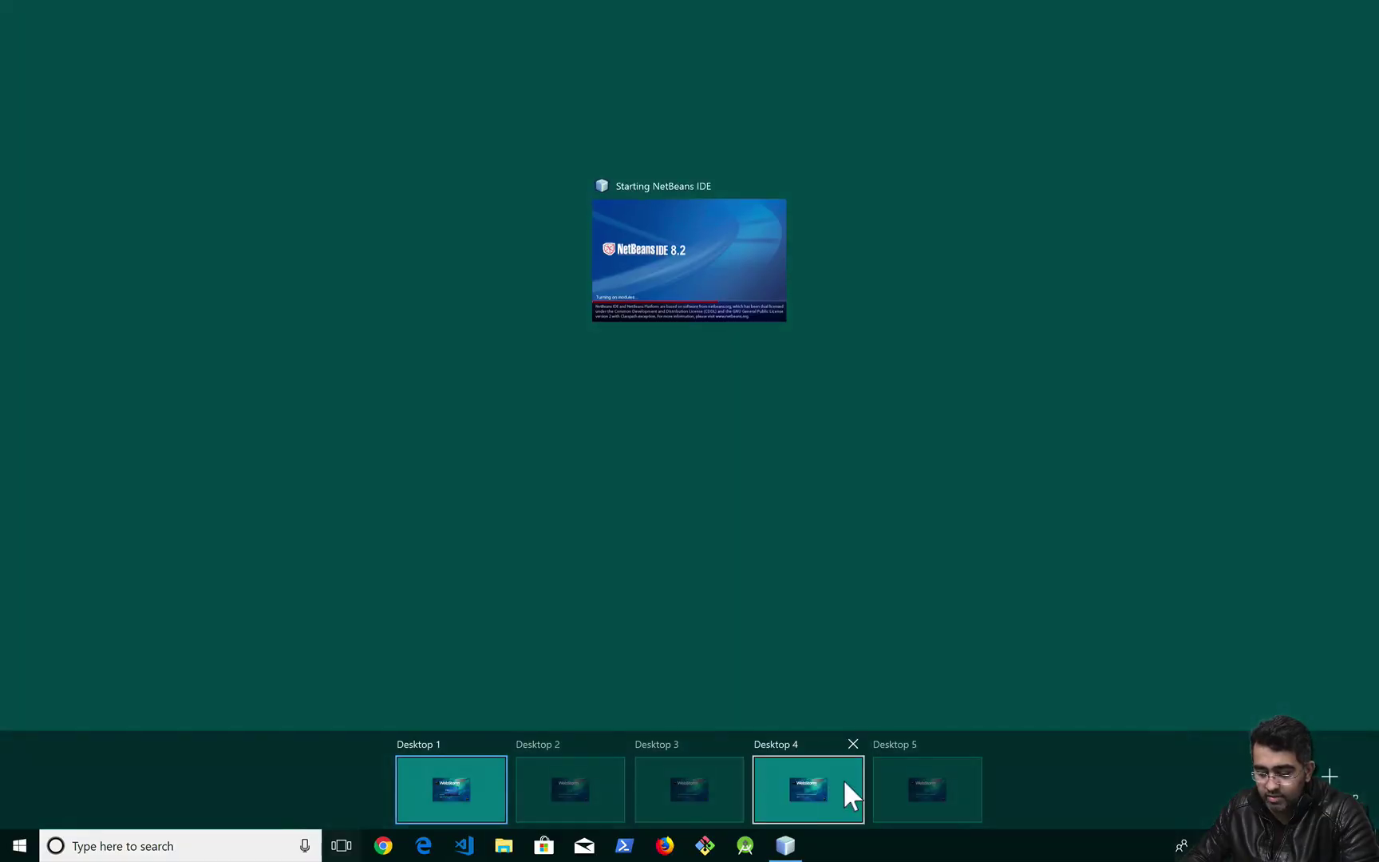
pyautogui.click(853, 744)
pyautogui.click(546, 771)
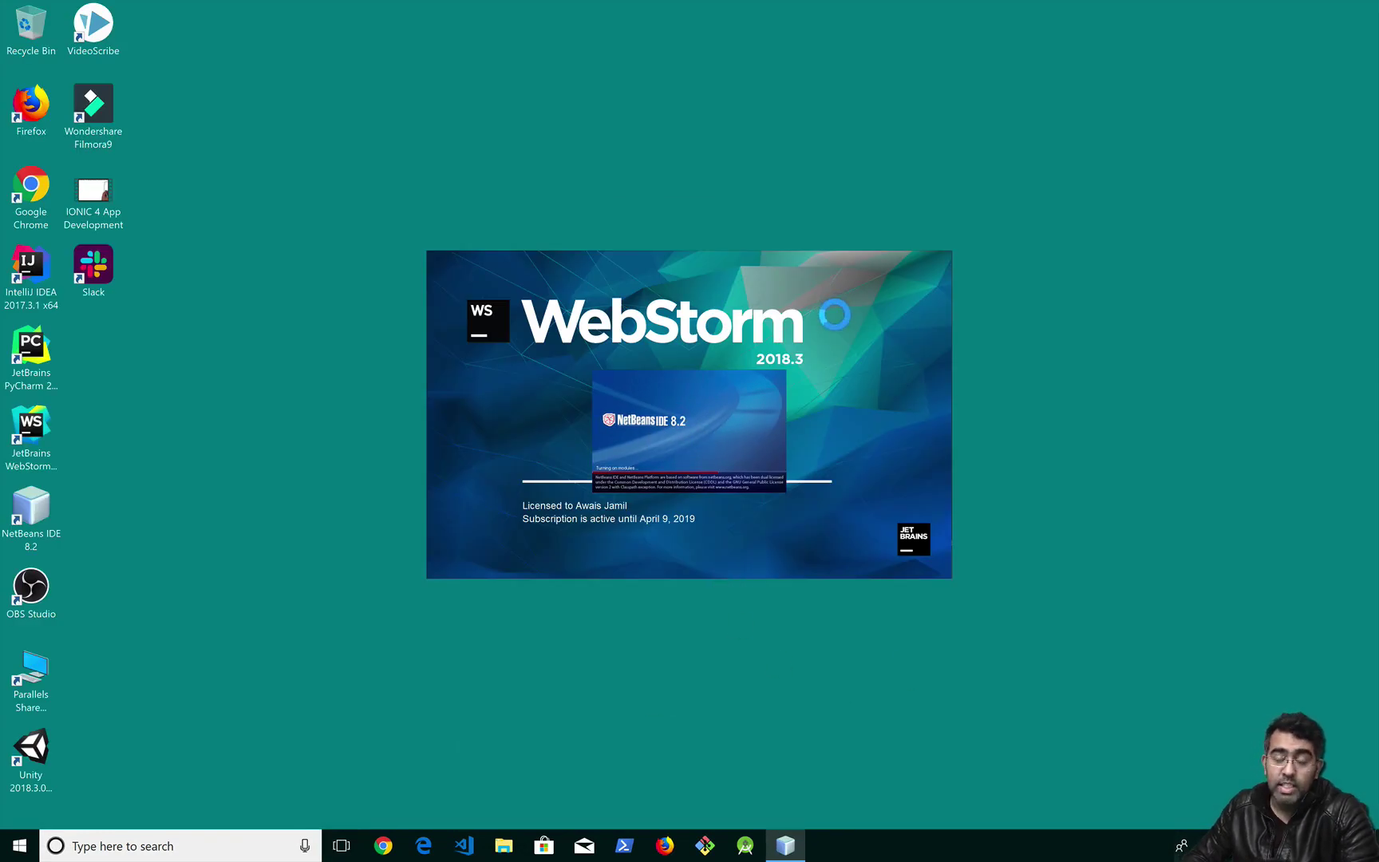
# - Open File Explorer's This PC and show its Properties system page
pyautogui.click(498, 851)
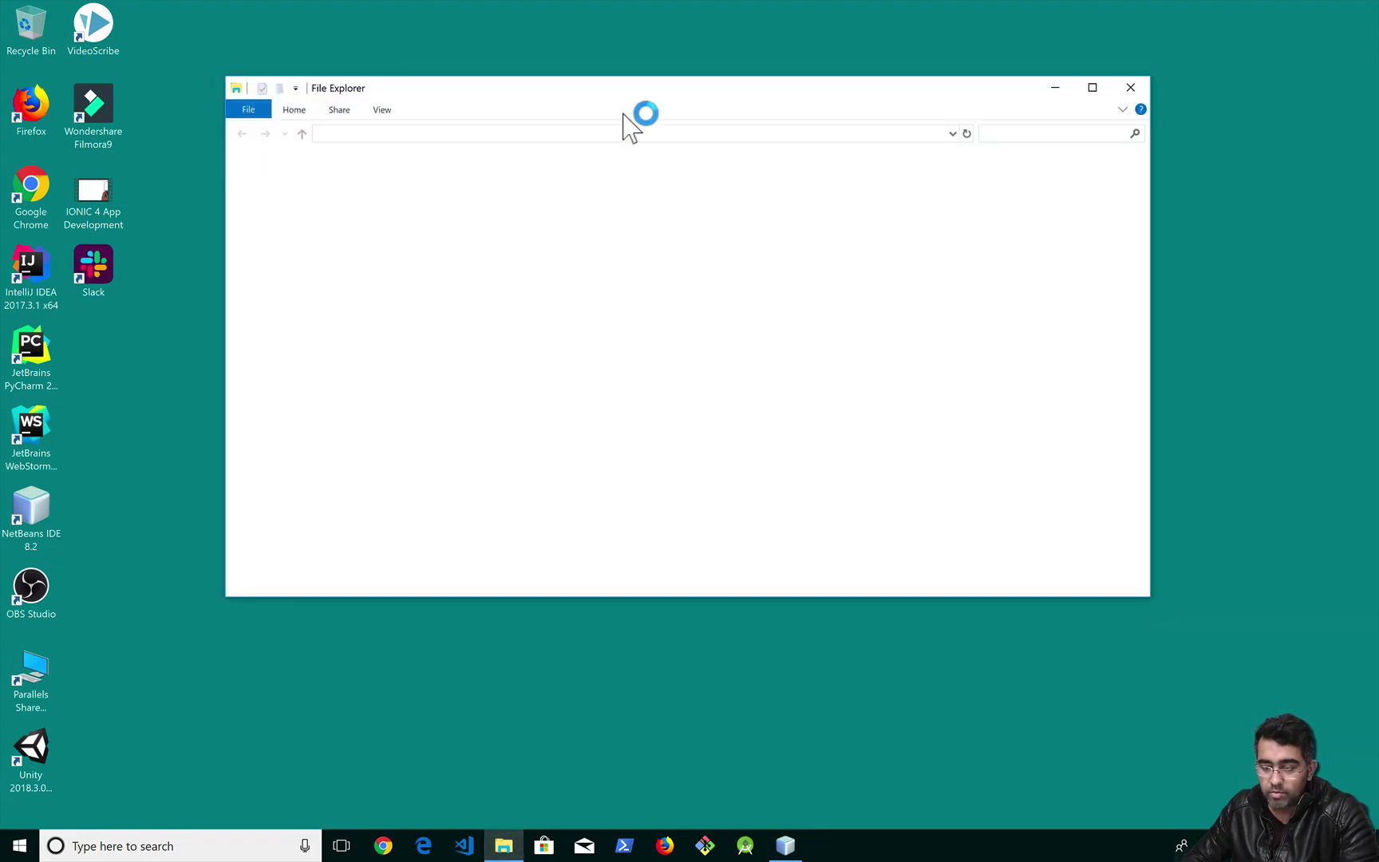
pyautogui.click(1127, 86)
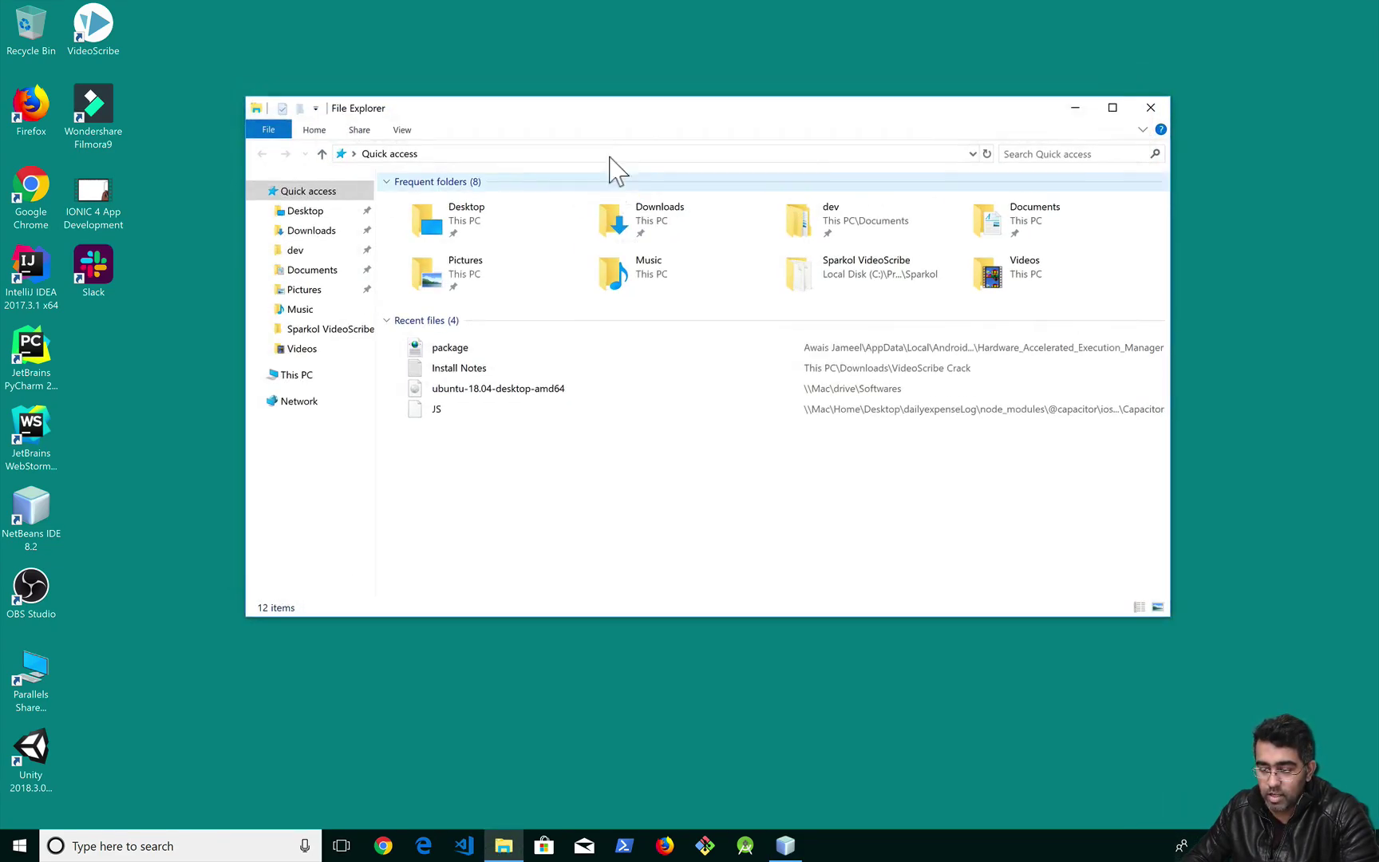
pyautogui.moveTo(623, 107); pyautogui.dragTo(522, 126)
pyautogui.click(221, 393)
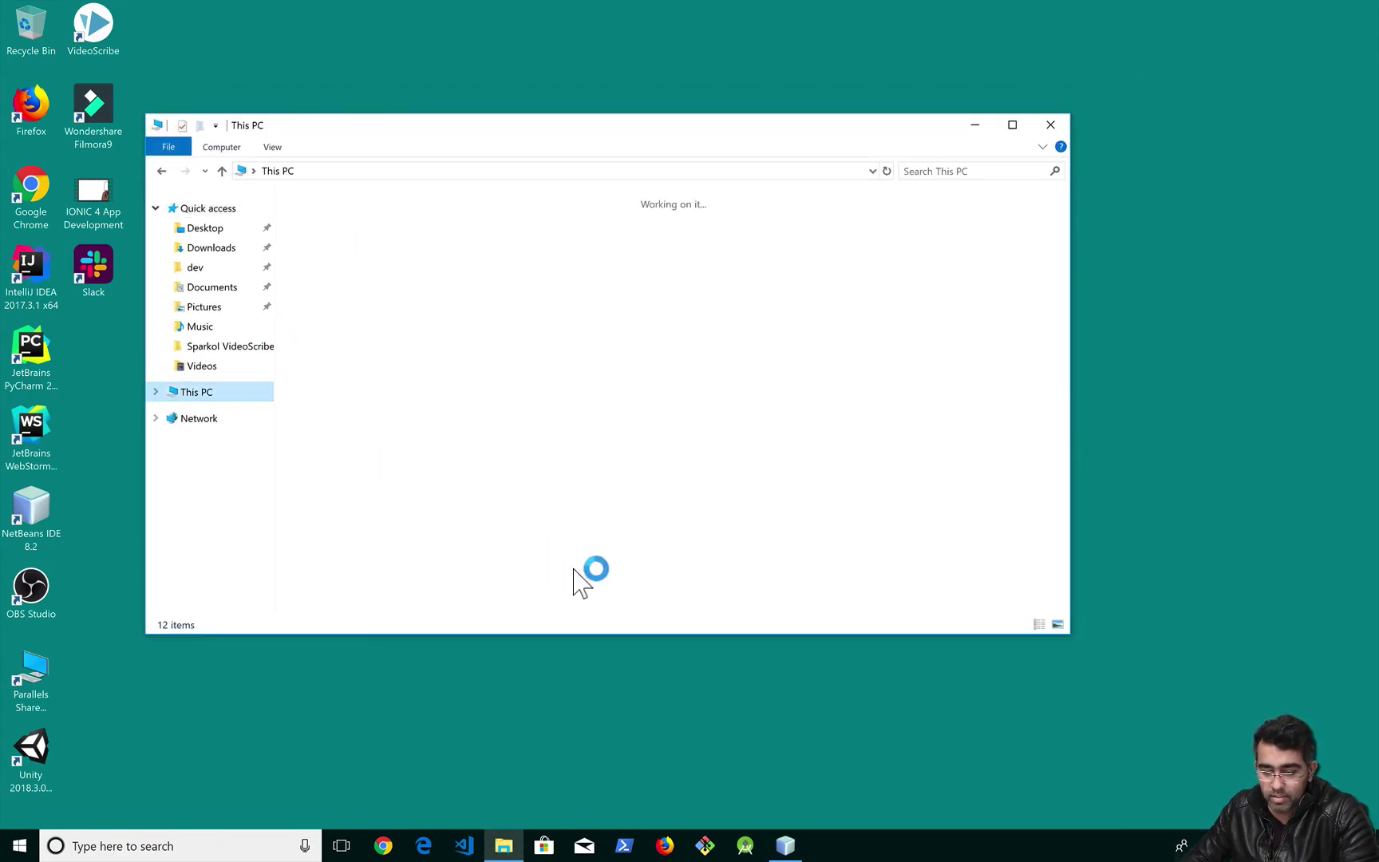
pyautogui.rightClick(704, 502)
pyautogui.click(758, 651)
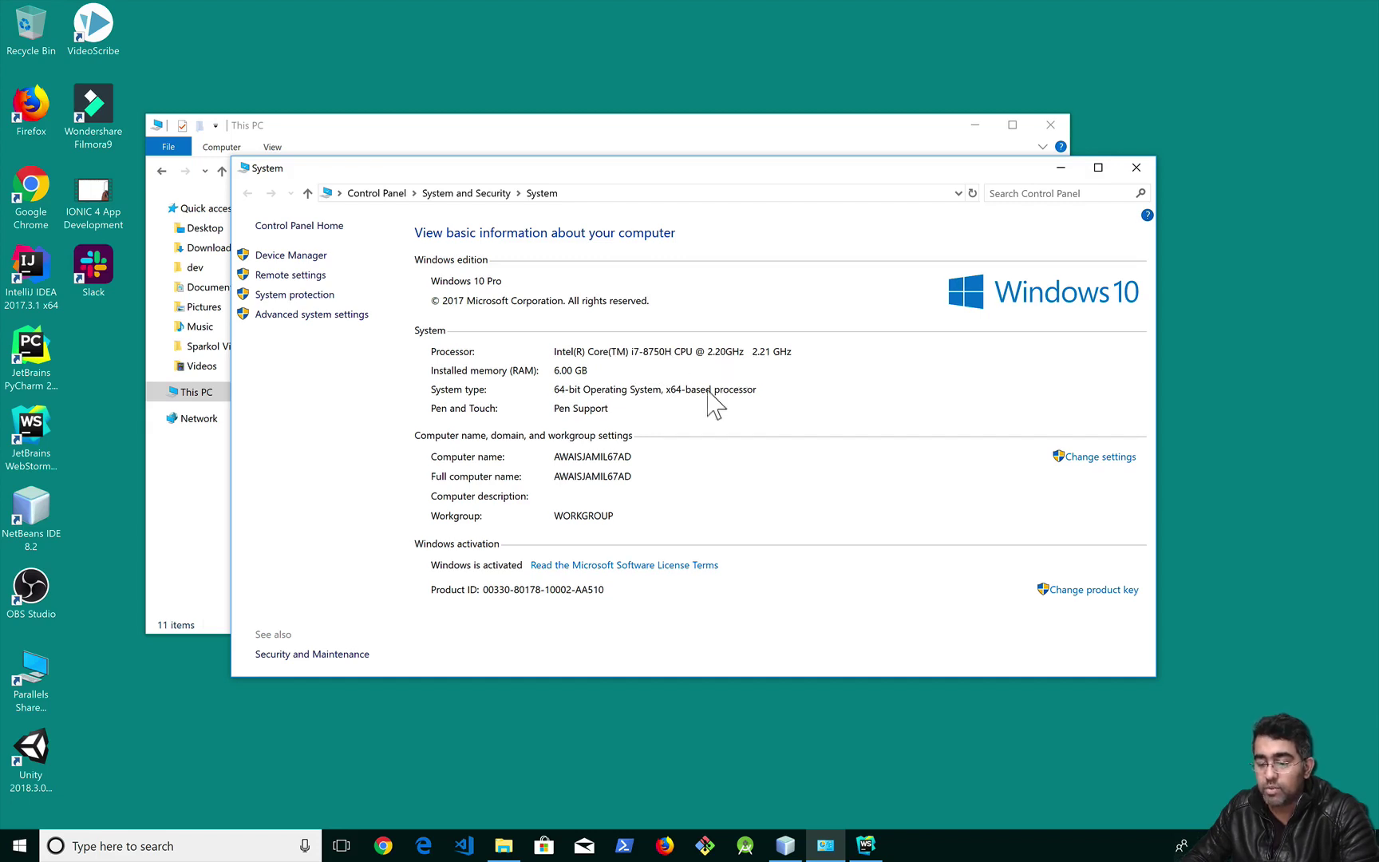
# - Close the System and This PC windows, then cancel WebStorm's Open dialog
pyautogui.click(1153, 166)
pyautogui.click(1048, 124)
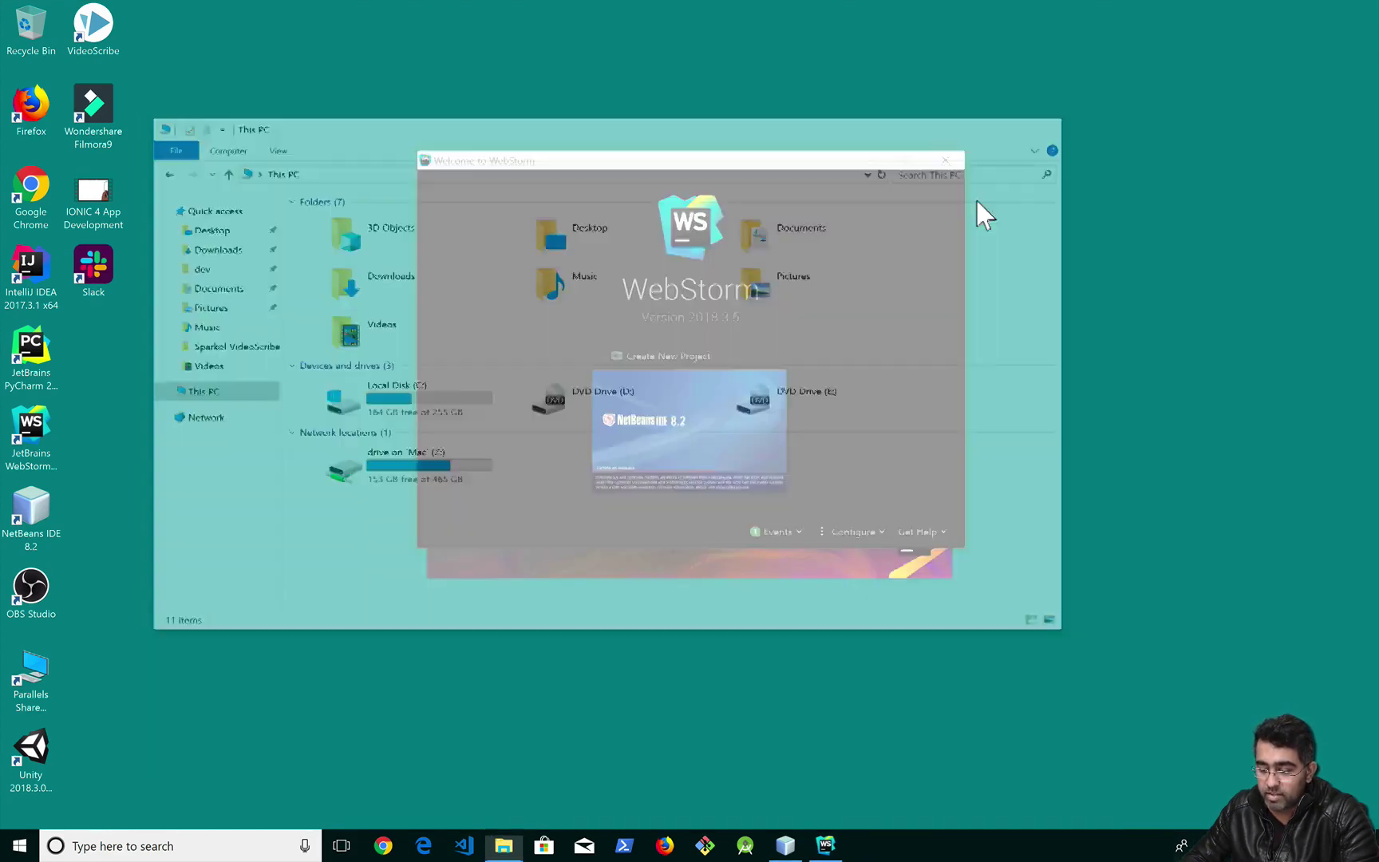
pyautogui.moveTo(530, 107); pyautogui.dragTo(527, 107)
pyautogui.click(990, 331)
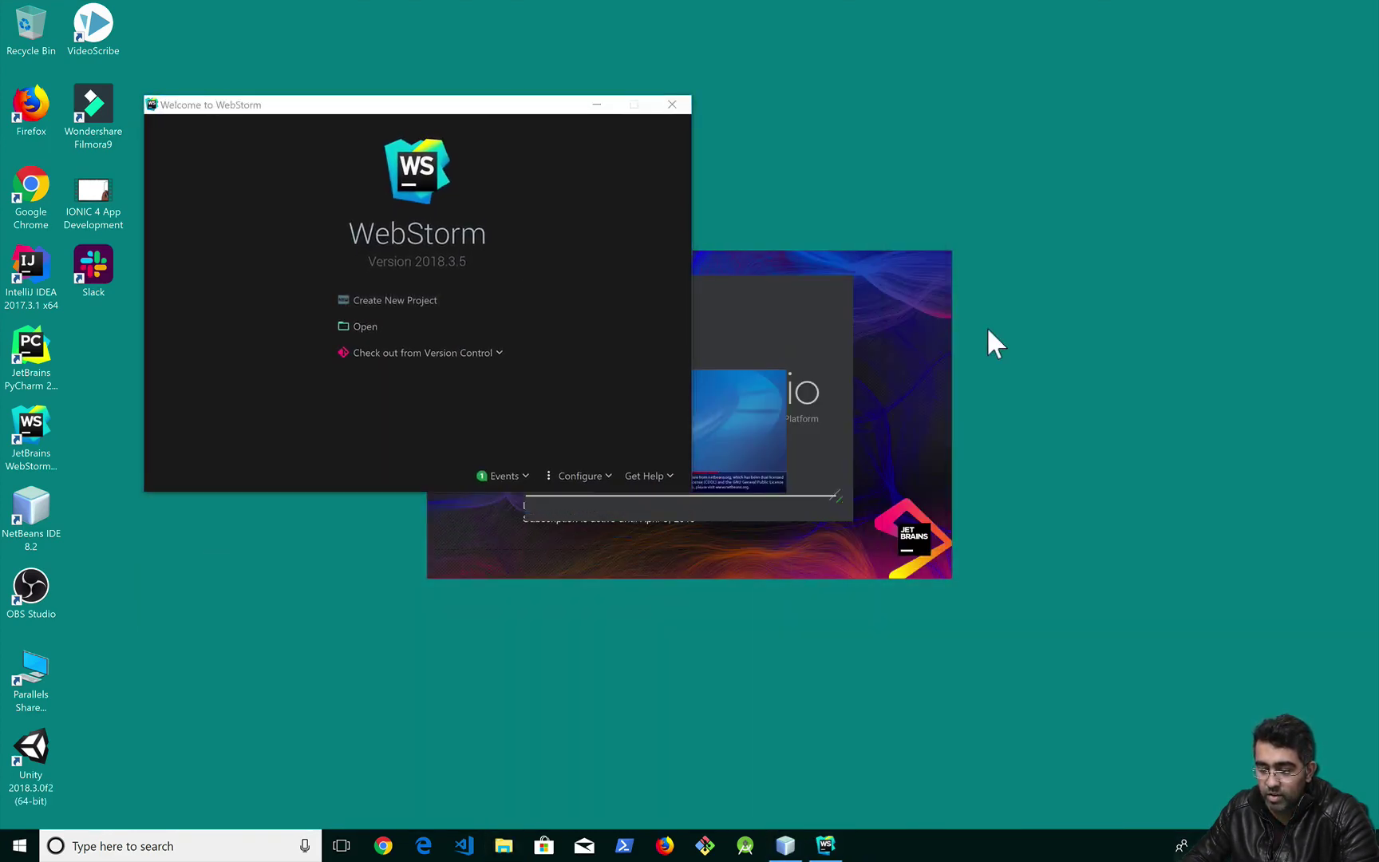
pyautogui.click(368, 327)
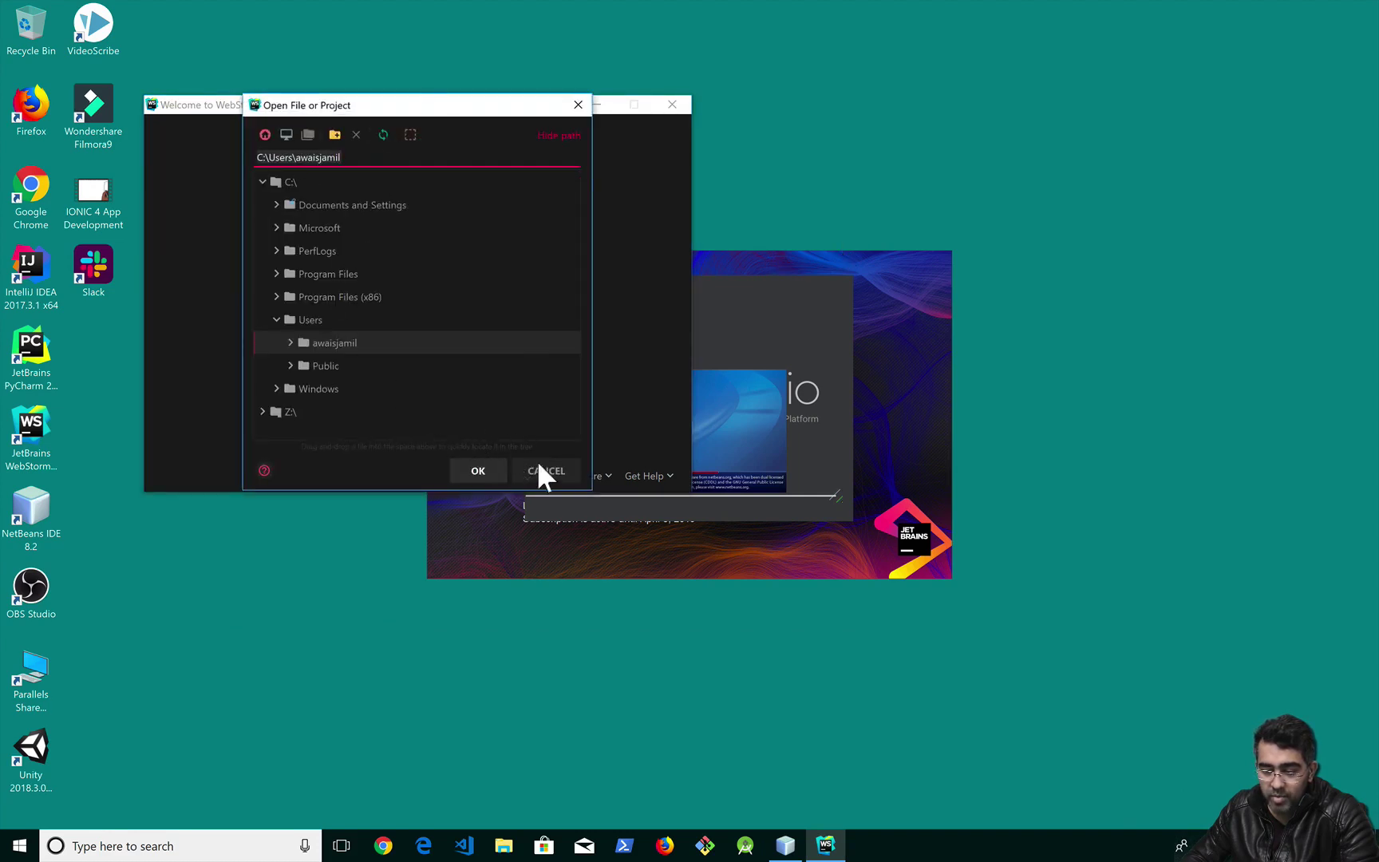
pyautogui.click(540, 471)
# - Browse HTML5 Boilerplate, React App and Node.js Express App templates, cancel, and close WebStorm
pyautogui.click(403, 302)
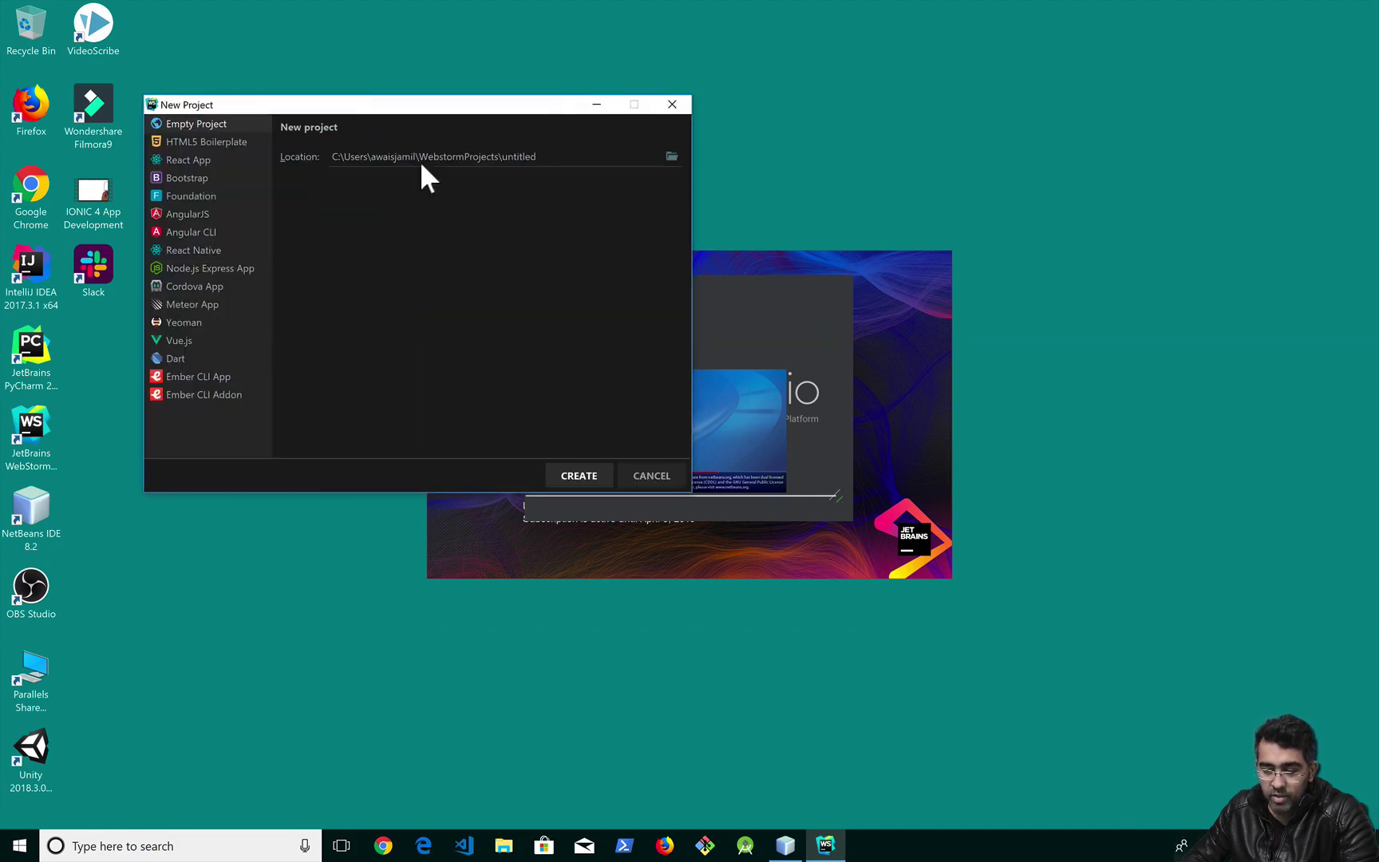
pyautogui.click(204, 145)
pyautogui.click(198, 159)
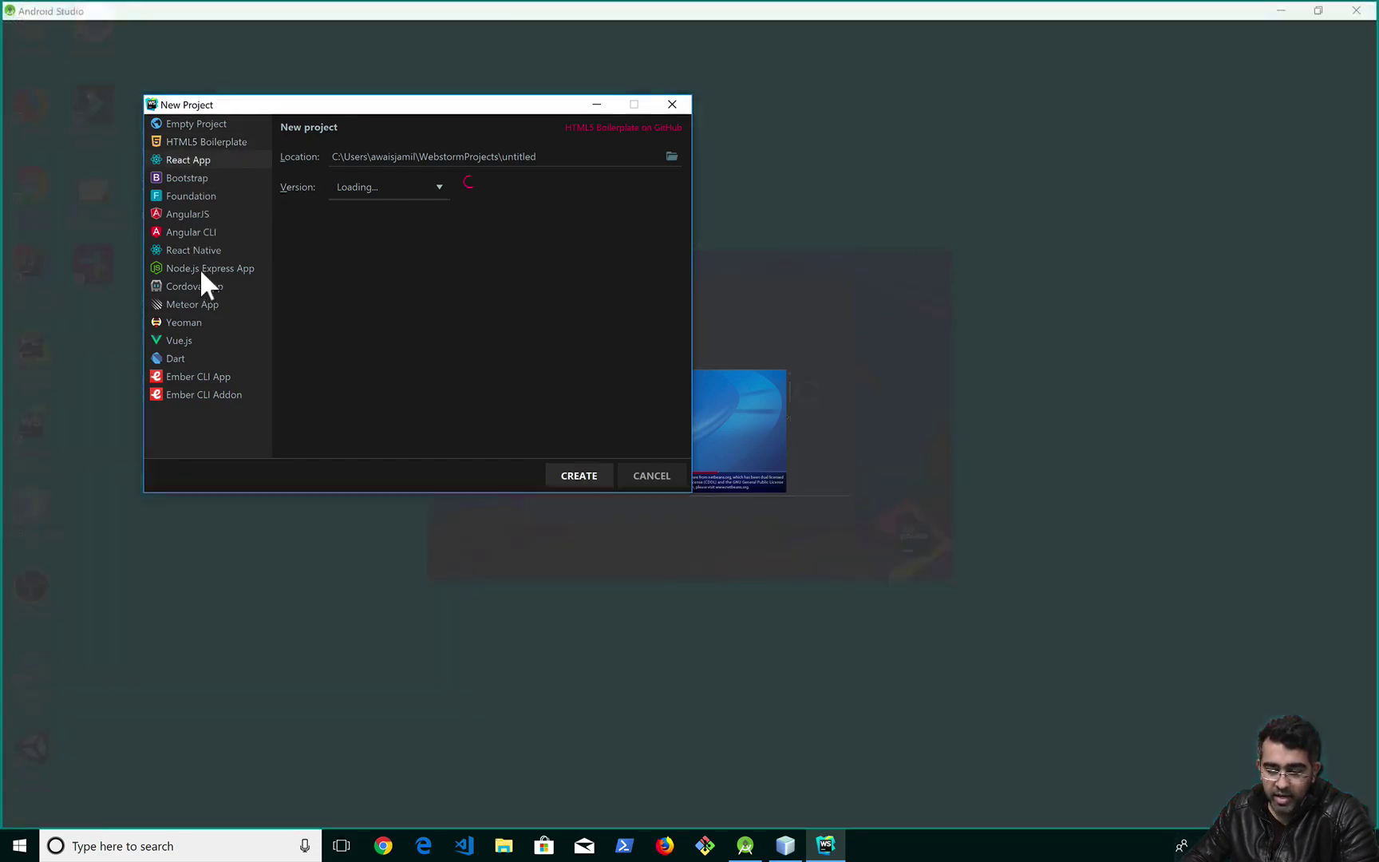
pyautogui.click(191, 231)
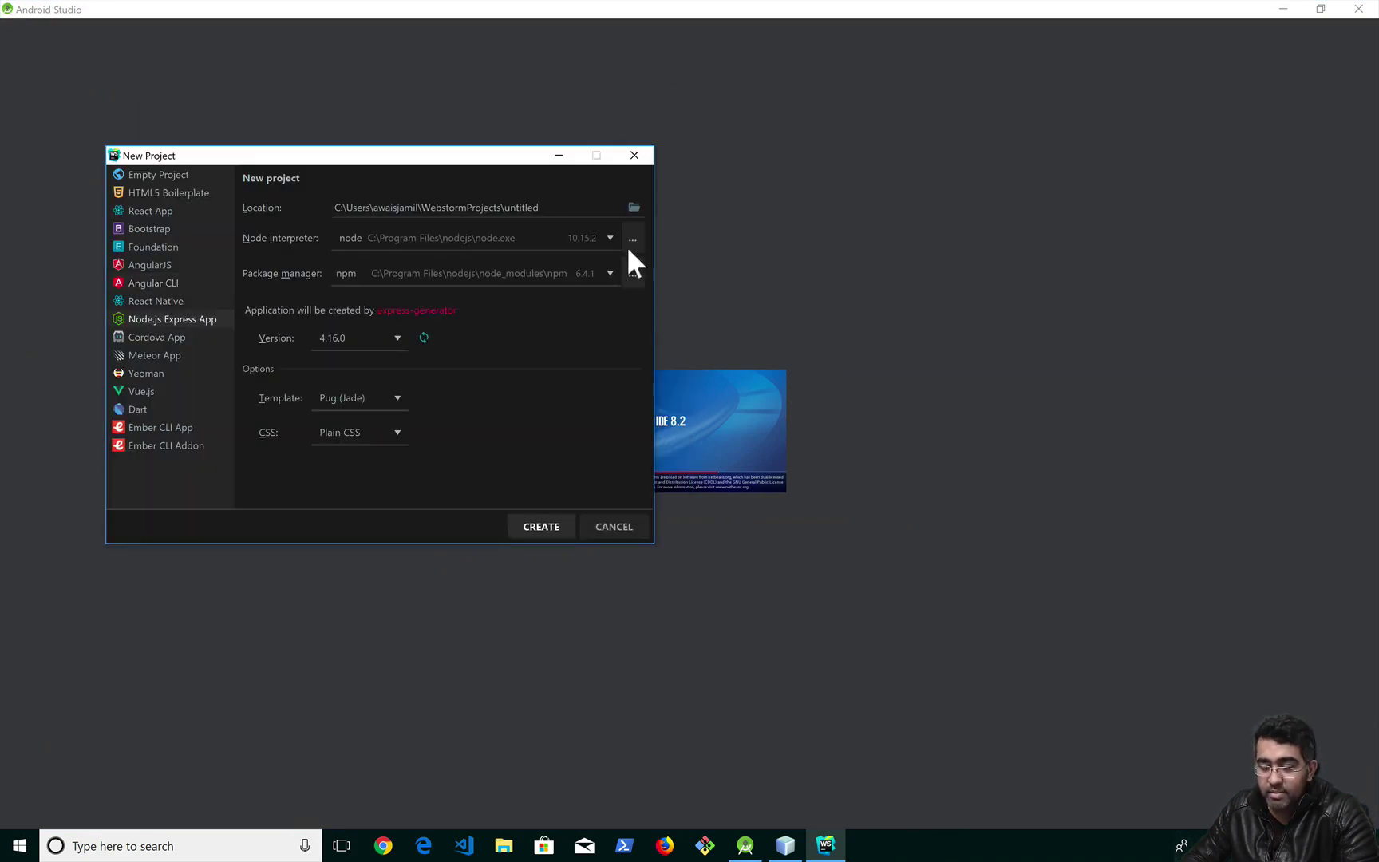
pyautogui.click(604, 528)
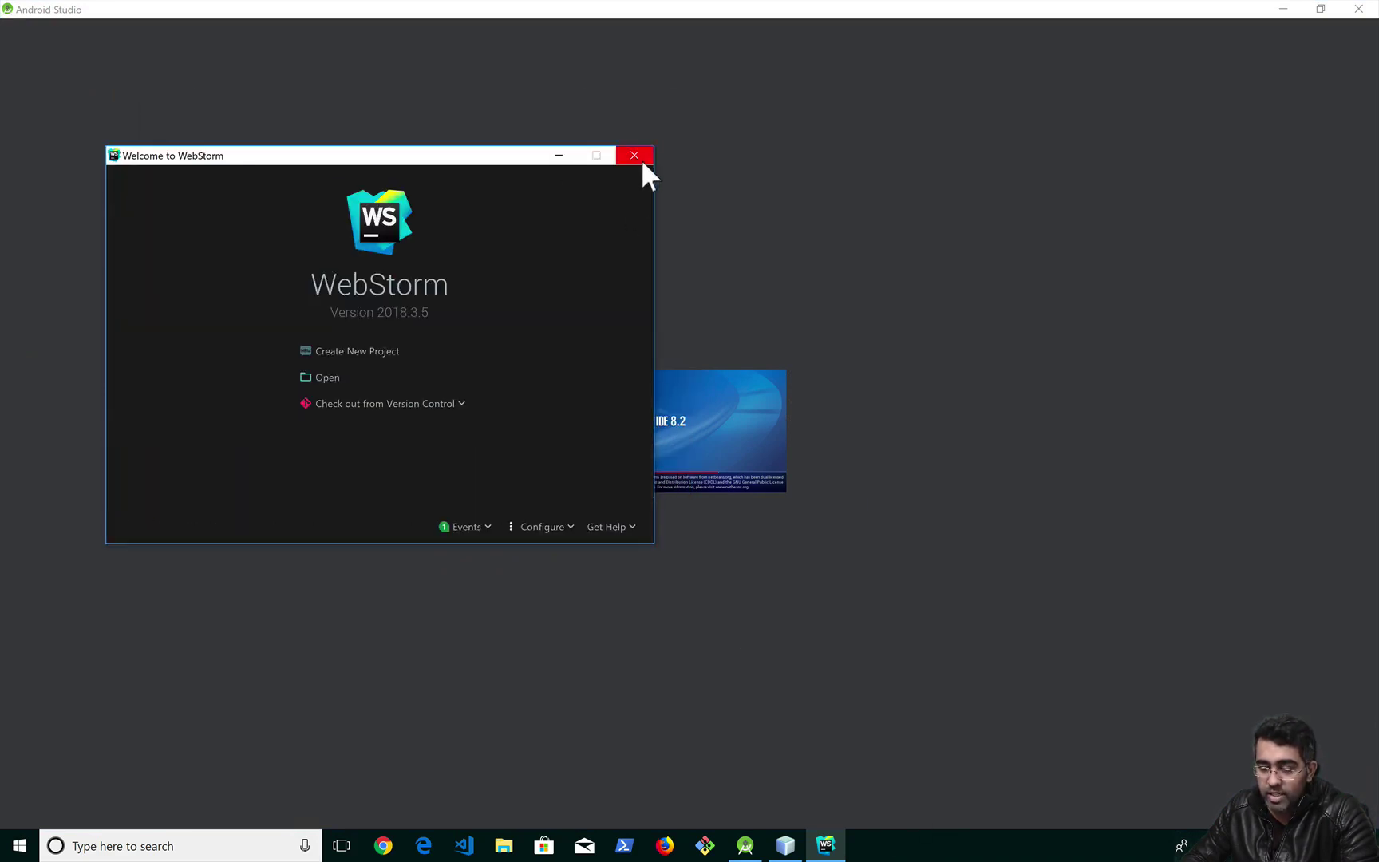
pyautogui.click(638, 158)
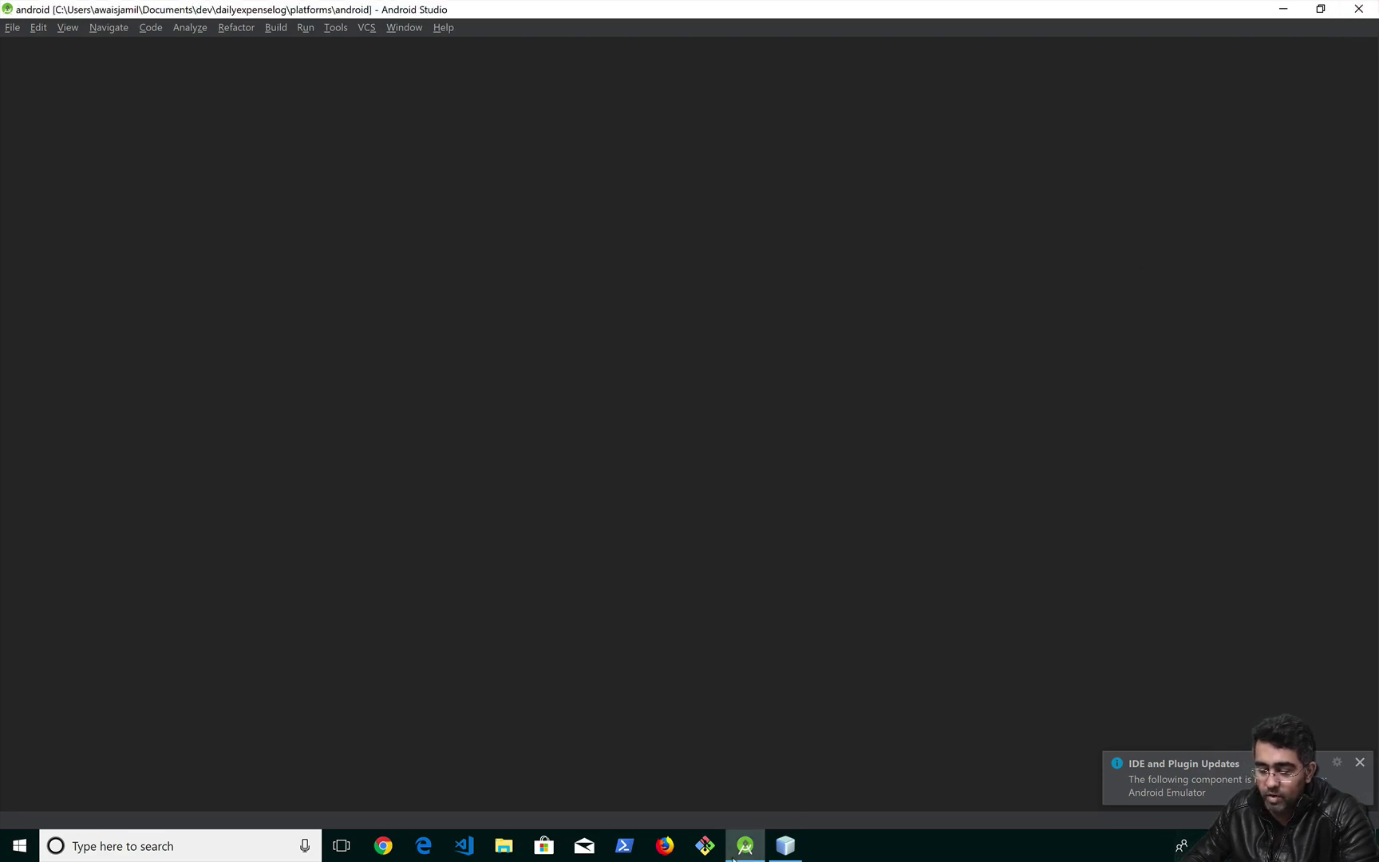
# - Close Android Studio, refresh the Windows desktop twice, and switch to the Mac space
pyautogui.click(1359, 10)
pyautogui.rightClick(1133, 306)
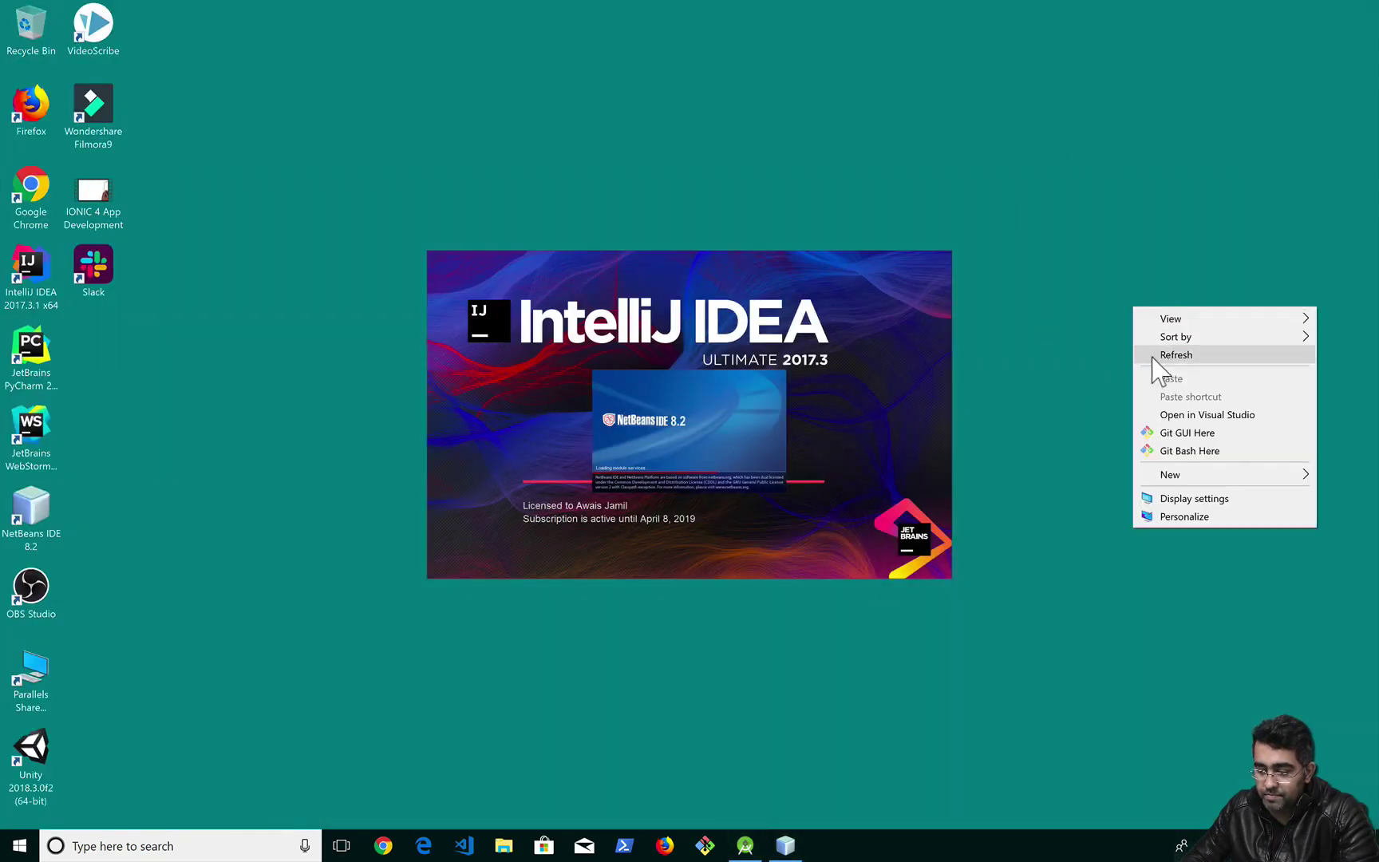
pyautogui.click(1151, 355)
pyautogui.rightClick(1084, 205)
pyautogui.click(1134, 254)
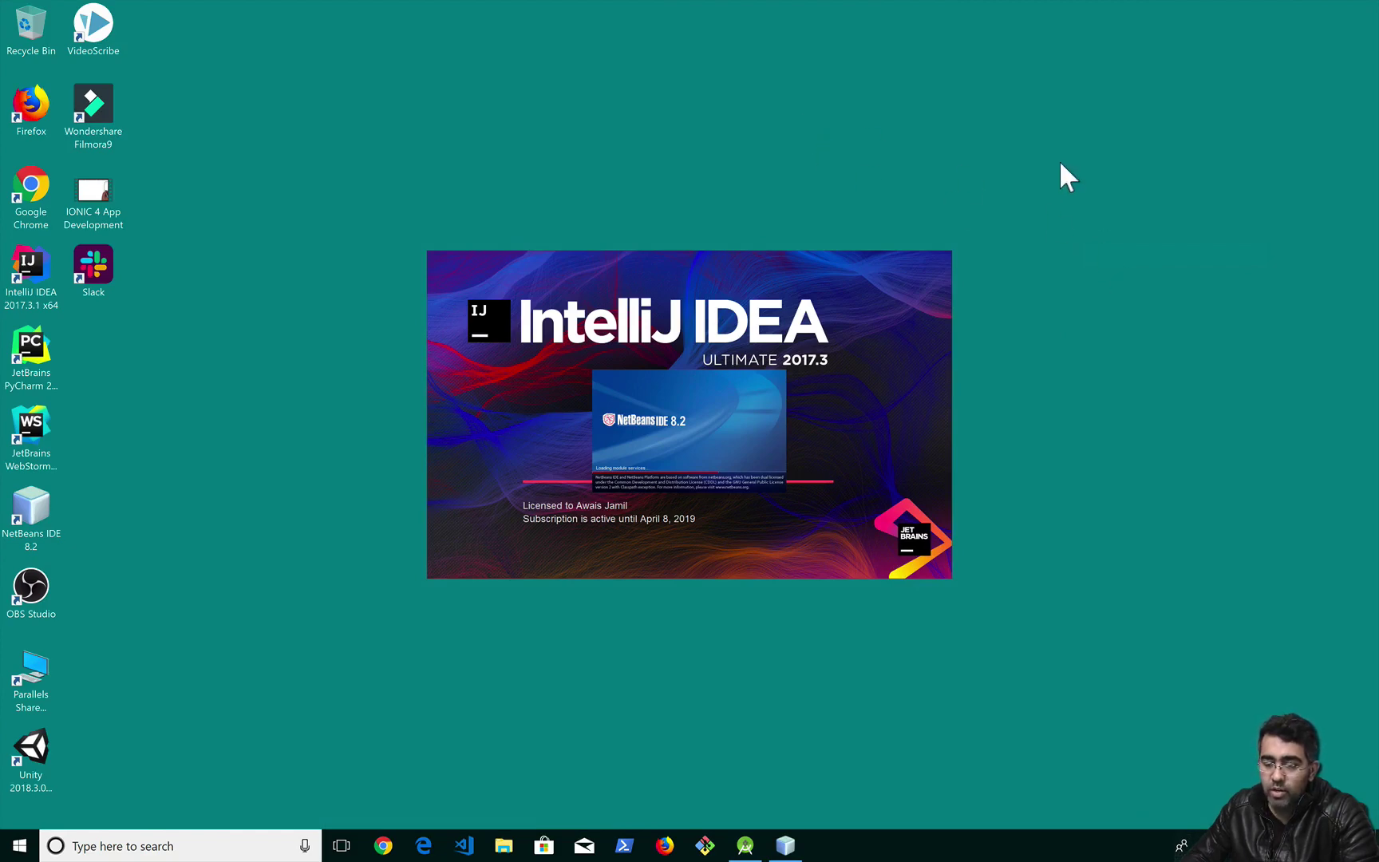
pyautogui.hotkey('ctrl', 'Left')
pyautogui.hotkey('ctrl', 'Left')
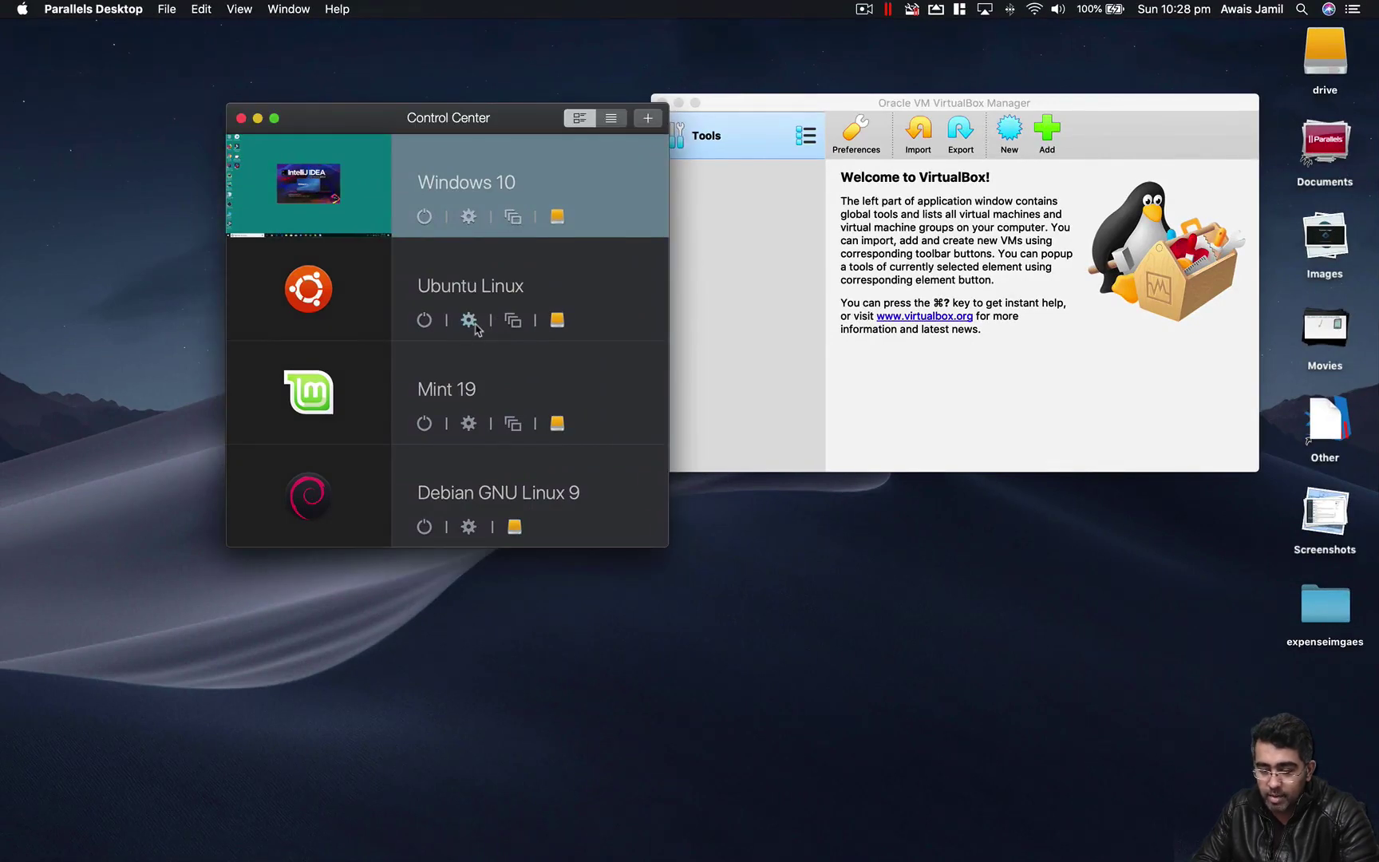
# - Set the Ubuntu Linux VM's memory to 2048 MB under CPU & Memory and start it
pyautogui.click(469, 320)
pyautogui.click(508, 317)
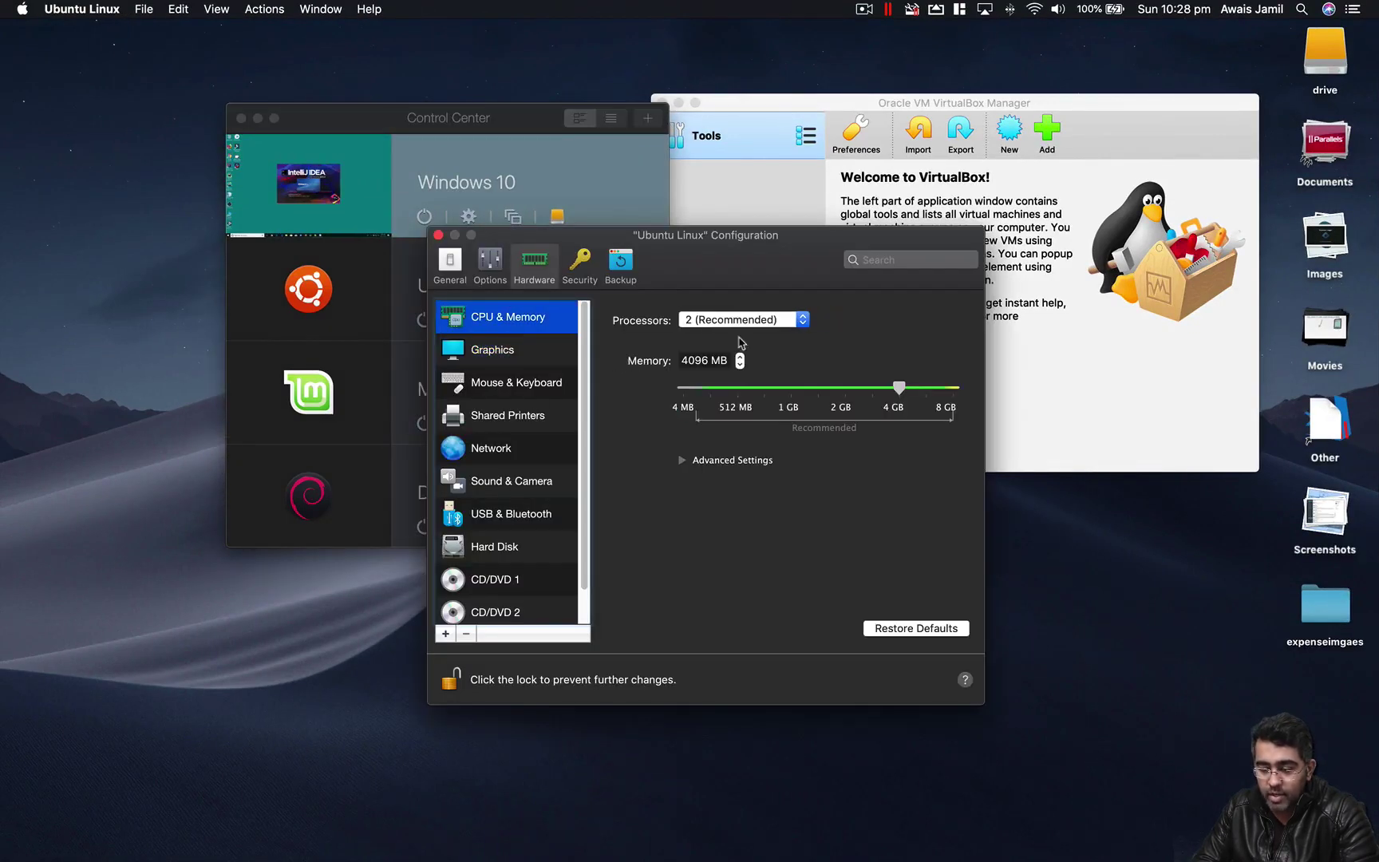
pyautogui.click(850, 388)
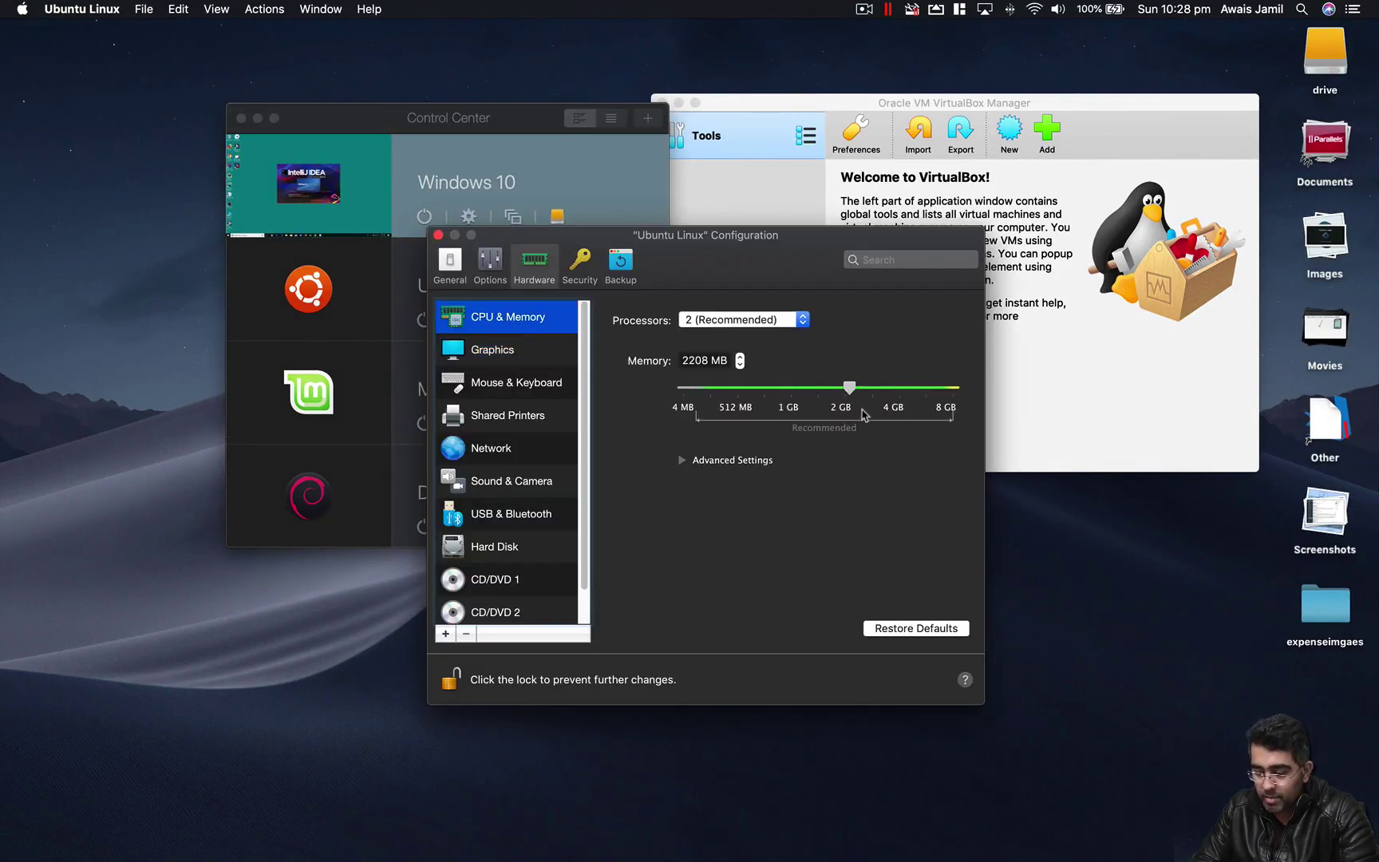
pyautogui.moveTo(849, 388); pyautogui.dragTo(846, 387)
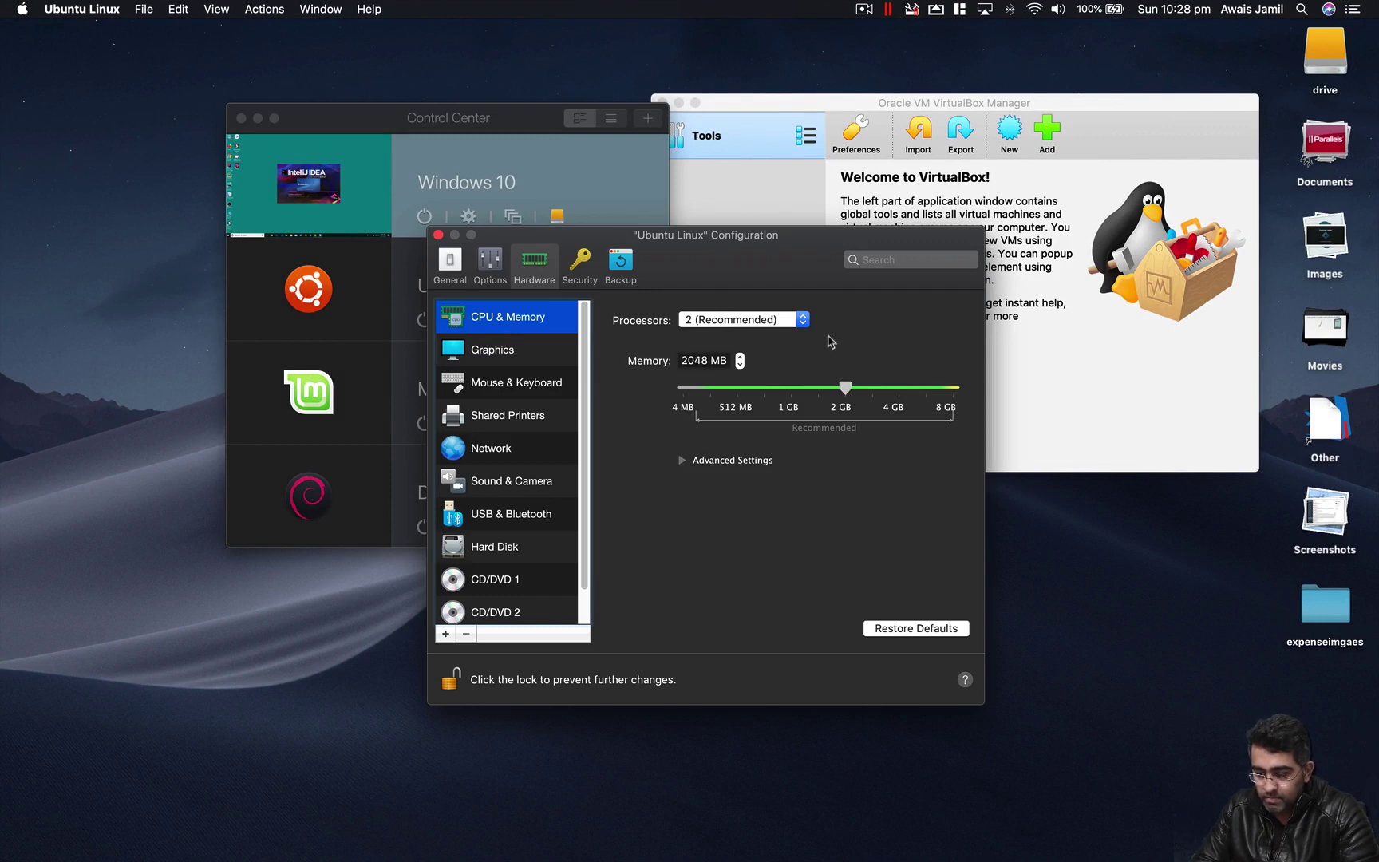
pyautogui.click(438, 235)
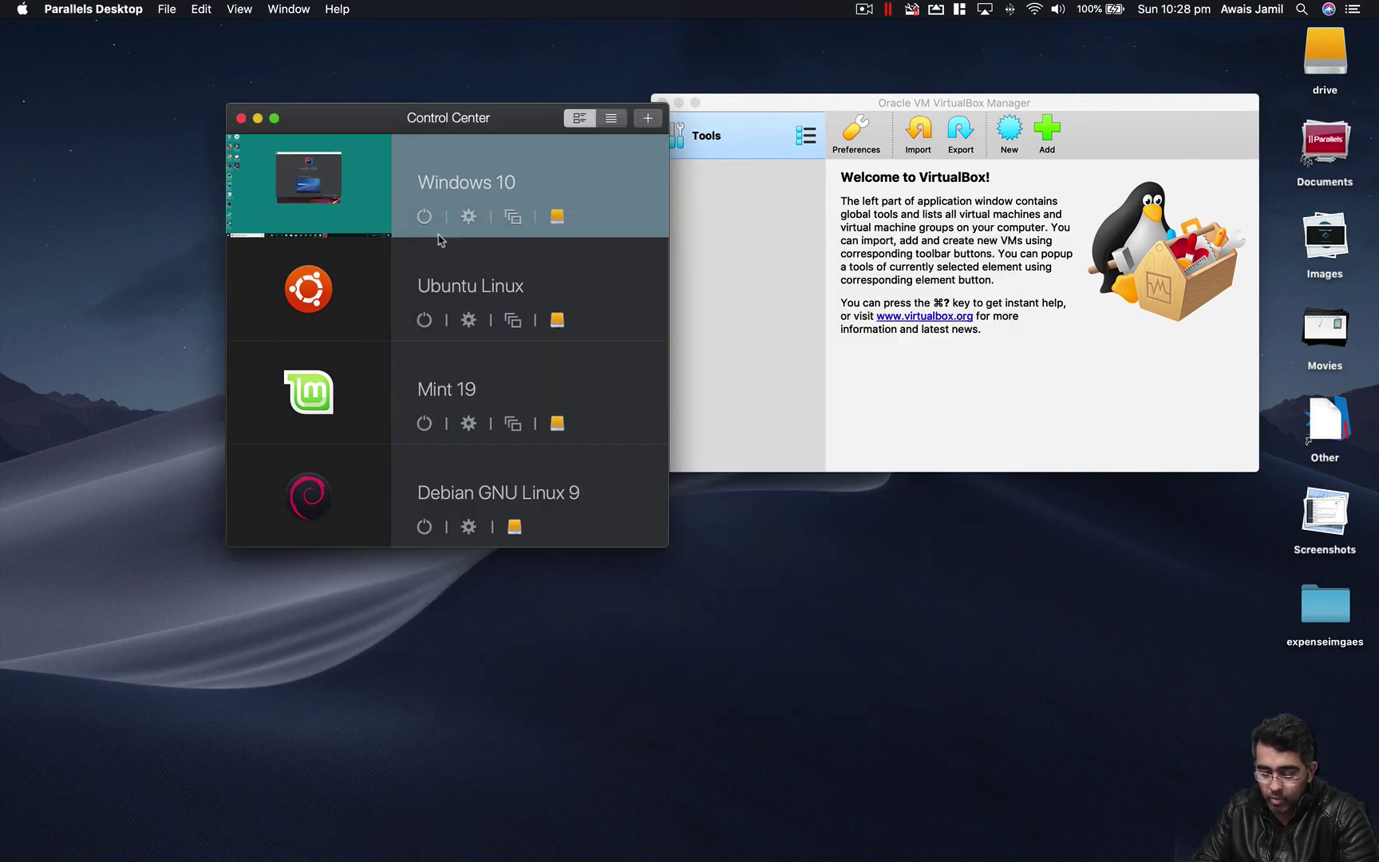
pyautogui.click(313, 291)
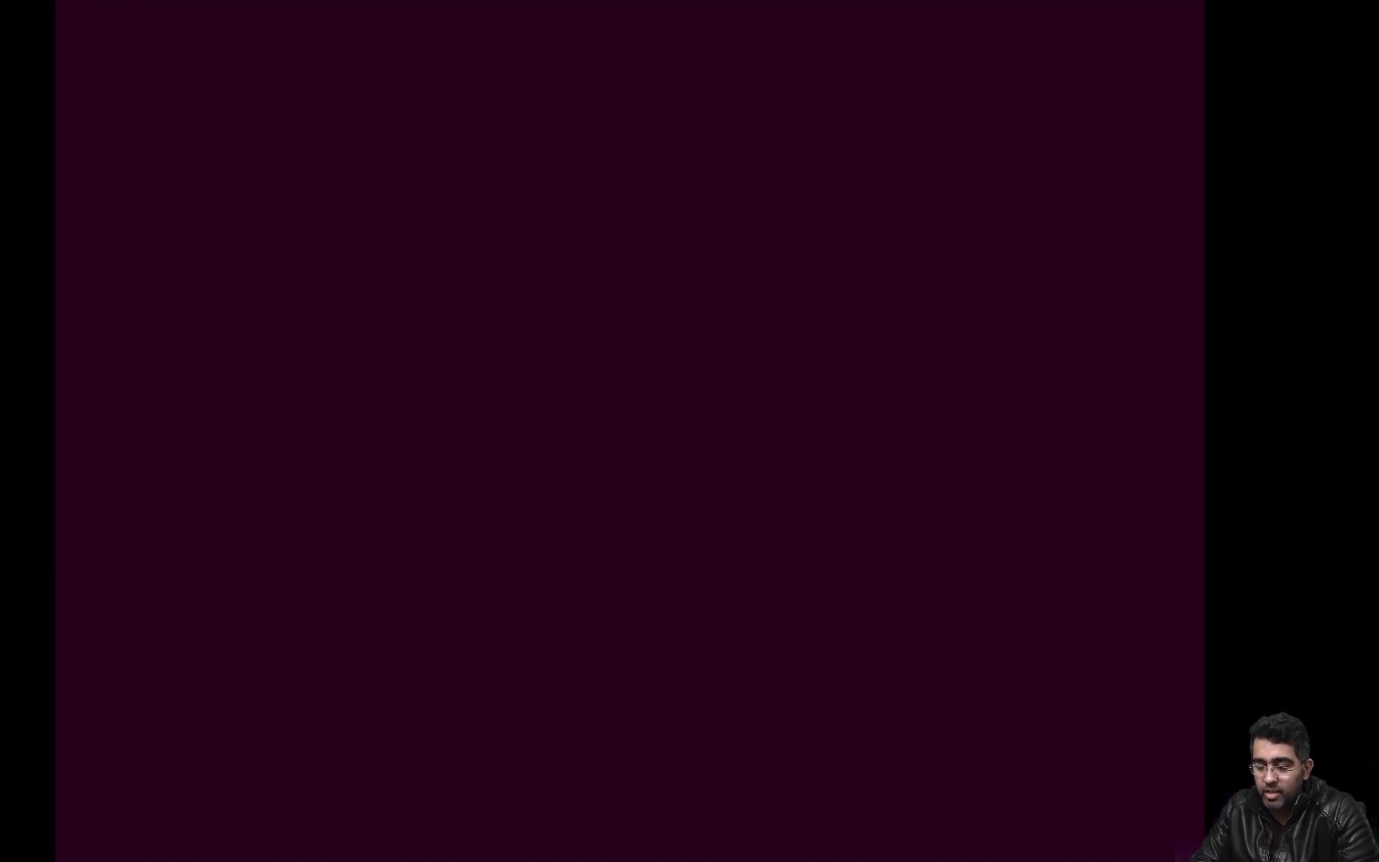
# - Back in Windows, close IntelliJ IDEA's Tip of the Day and bring NetBeans forward
pyautogui.hotkey('ctrl', 'Left')
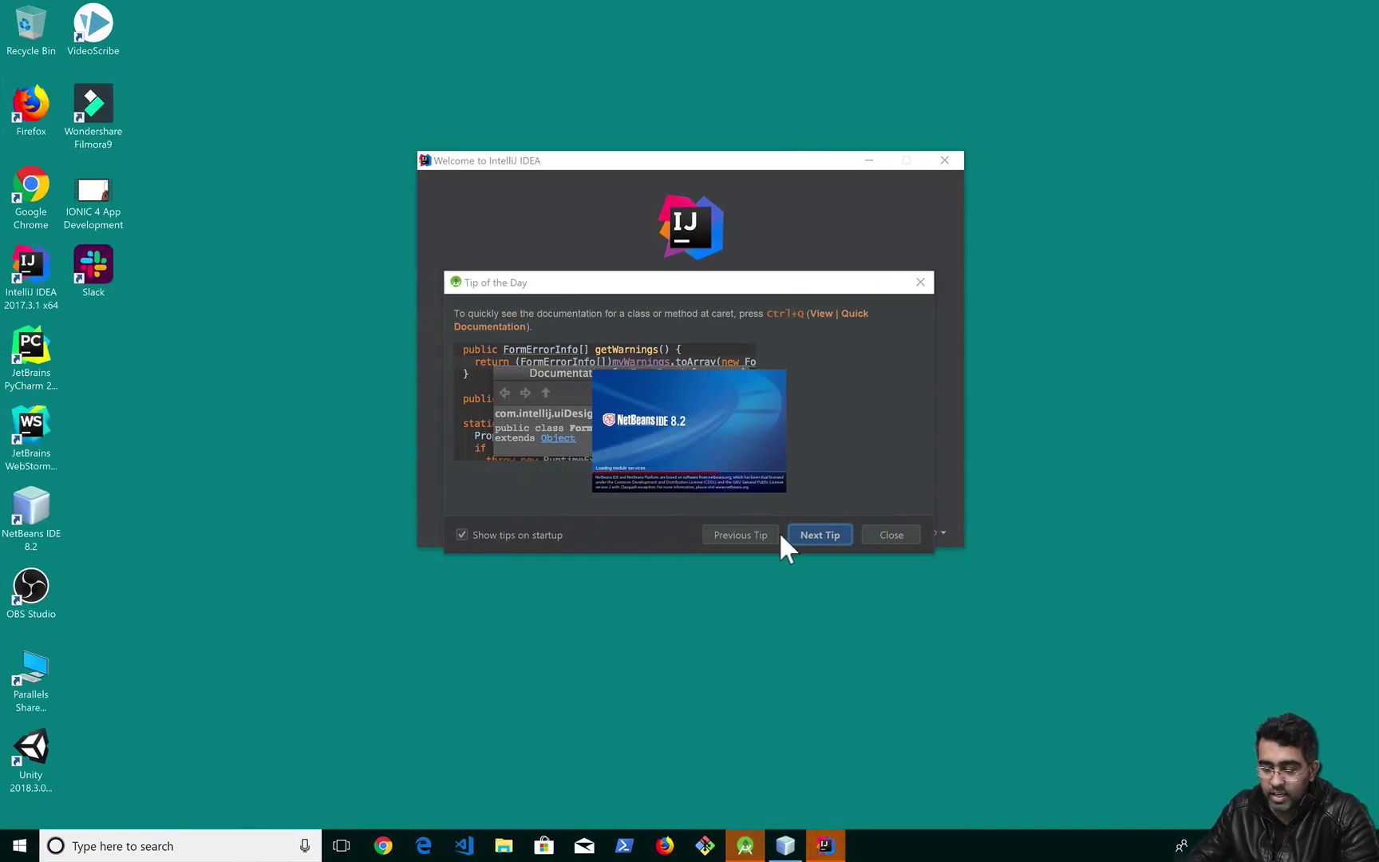
pyautogui.click(892, 534)
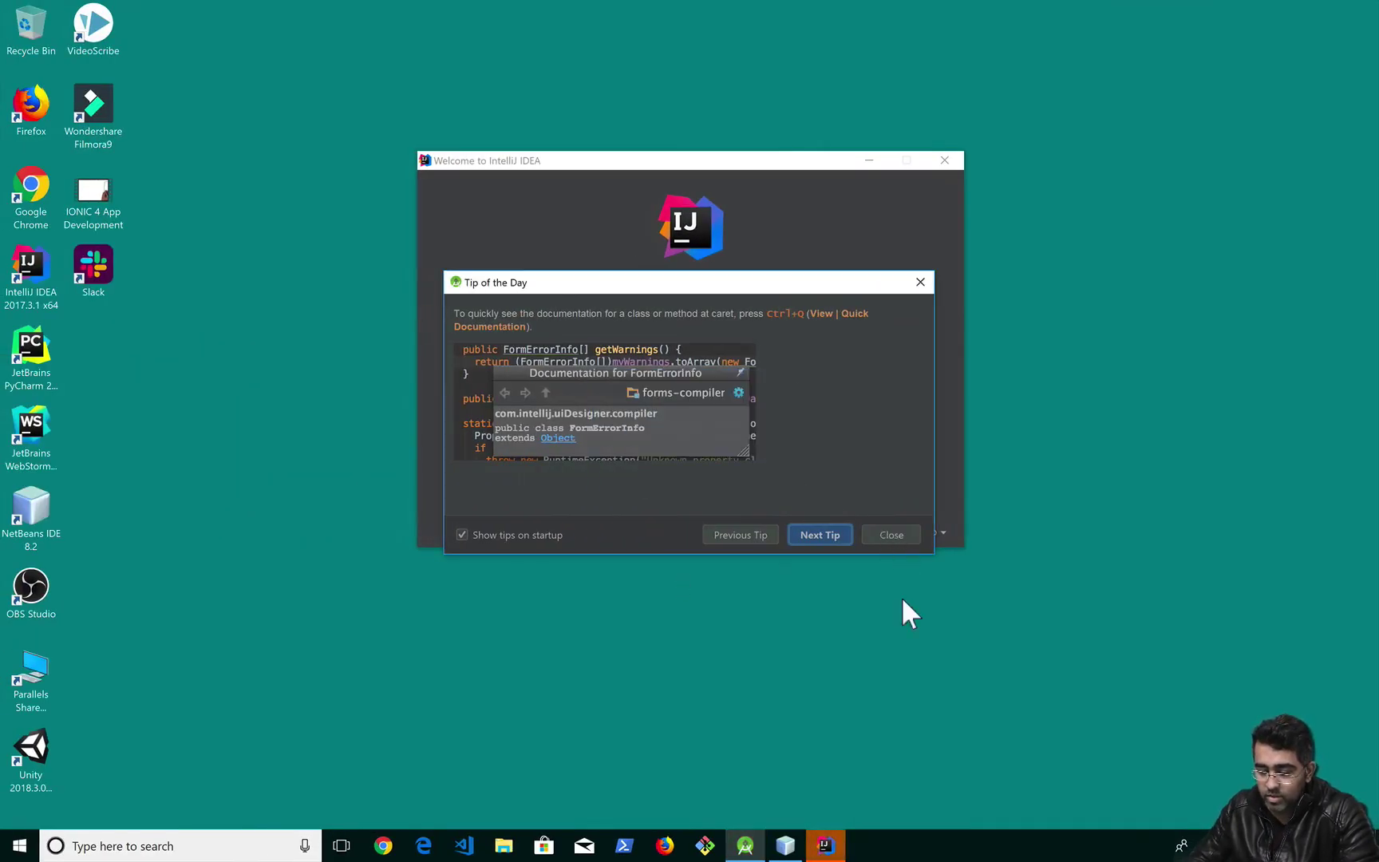
pyautogui.moveTo(835, 158); pyautogui.dragTo(542, 84)
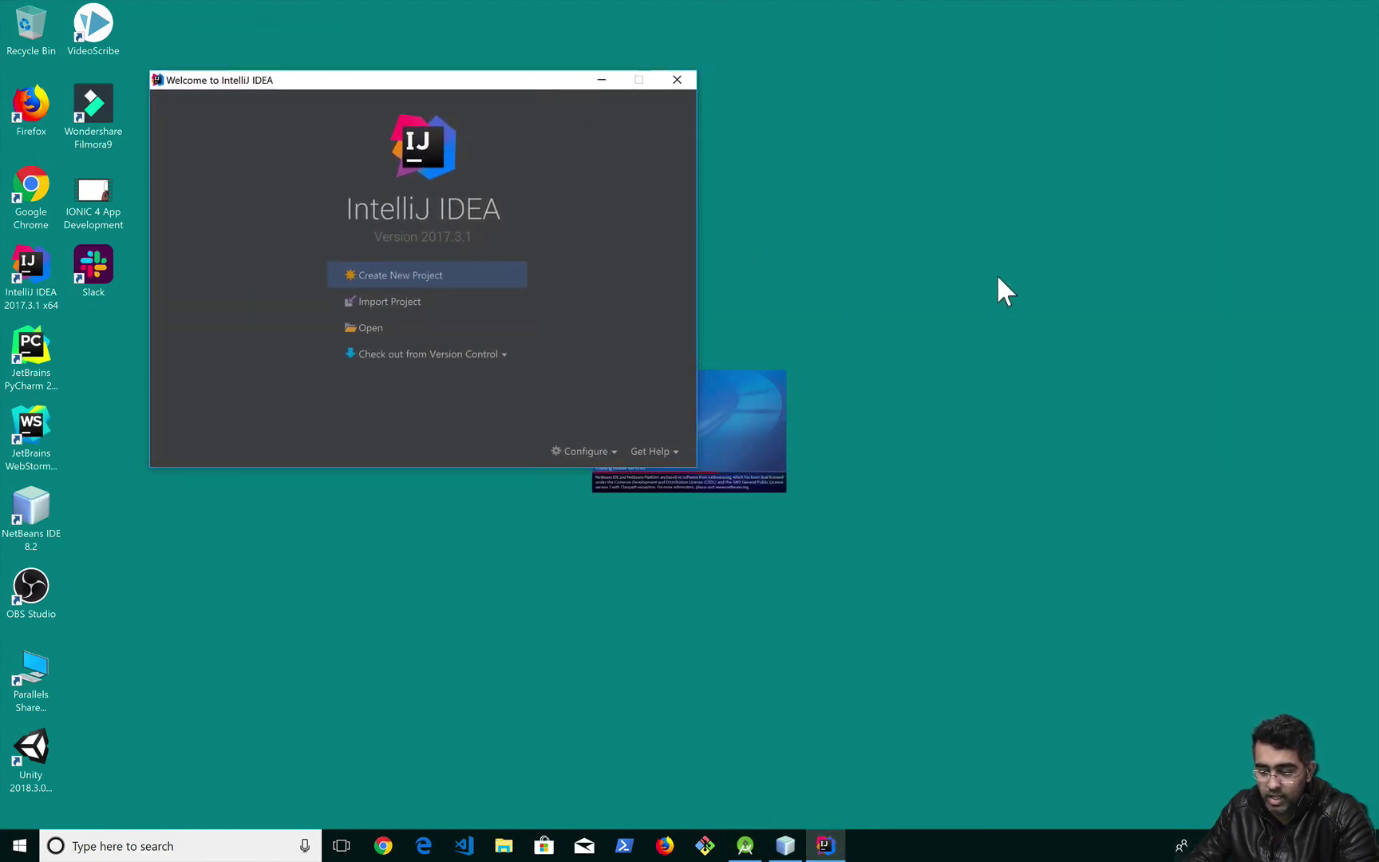
pyautogui.click(789, 846)
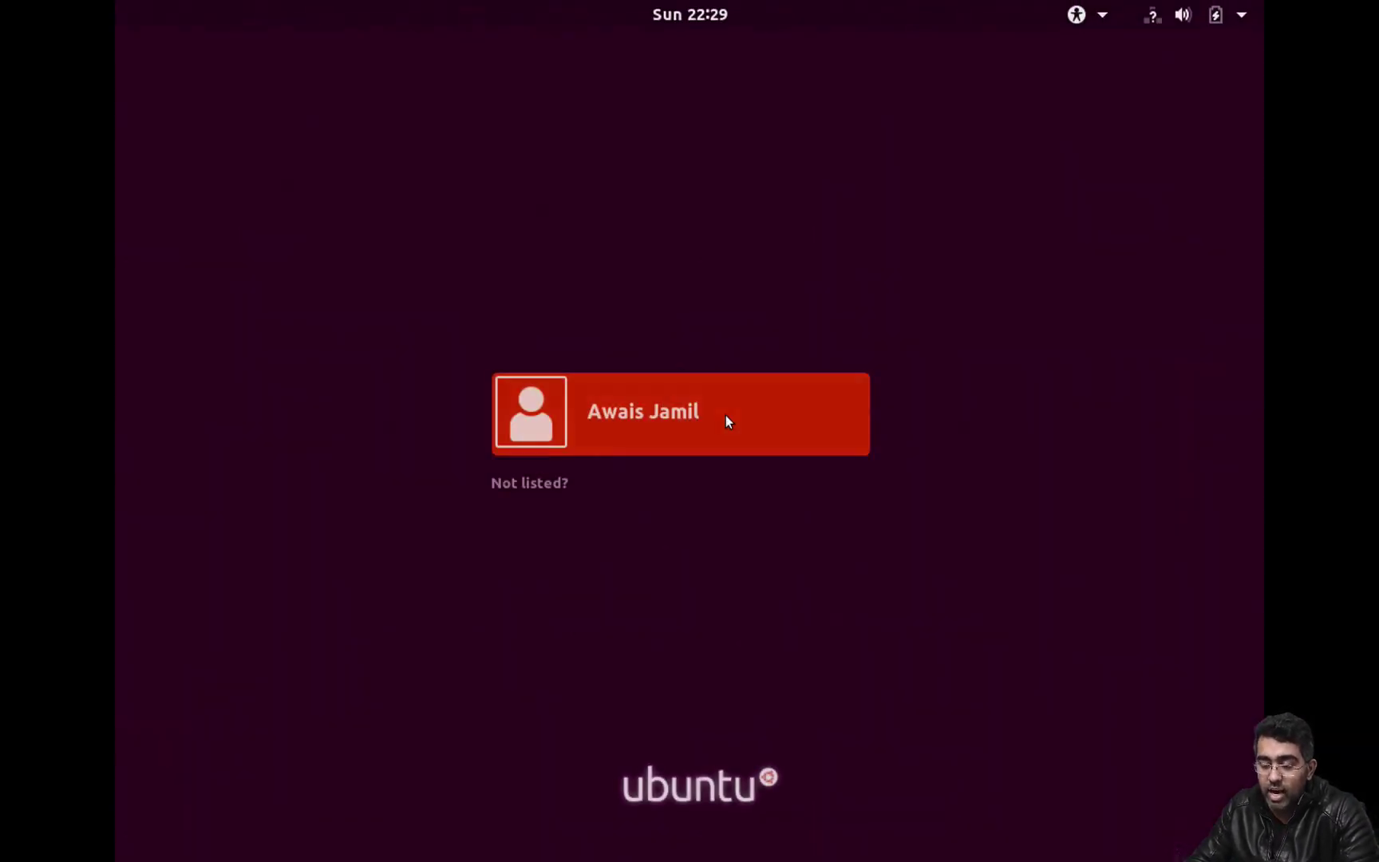
# - Sign in to Ubuntu by choosing the user account and entering its password
pyautogui.click(727, 422)
pyautogui.write('*******')
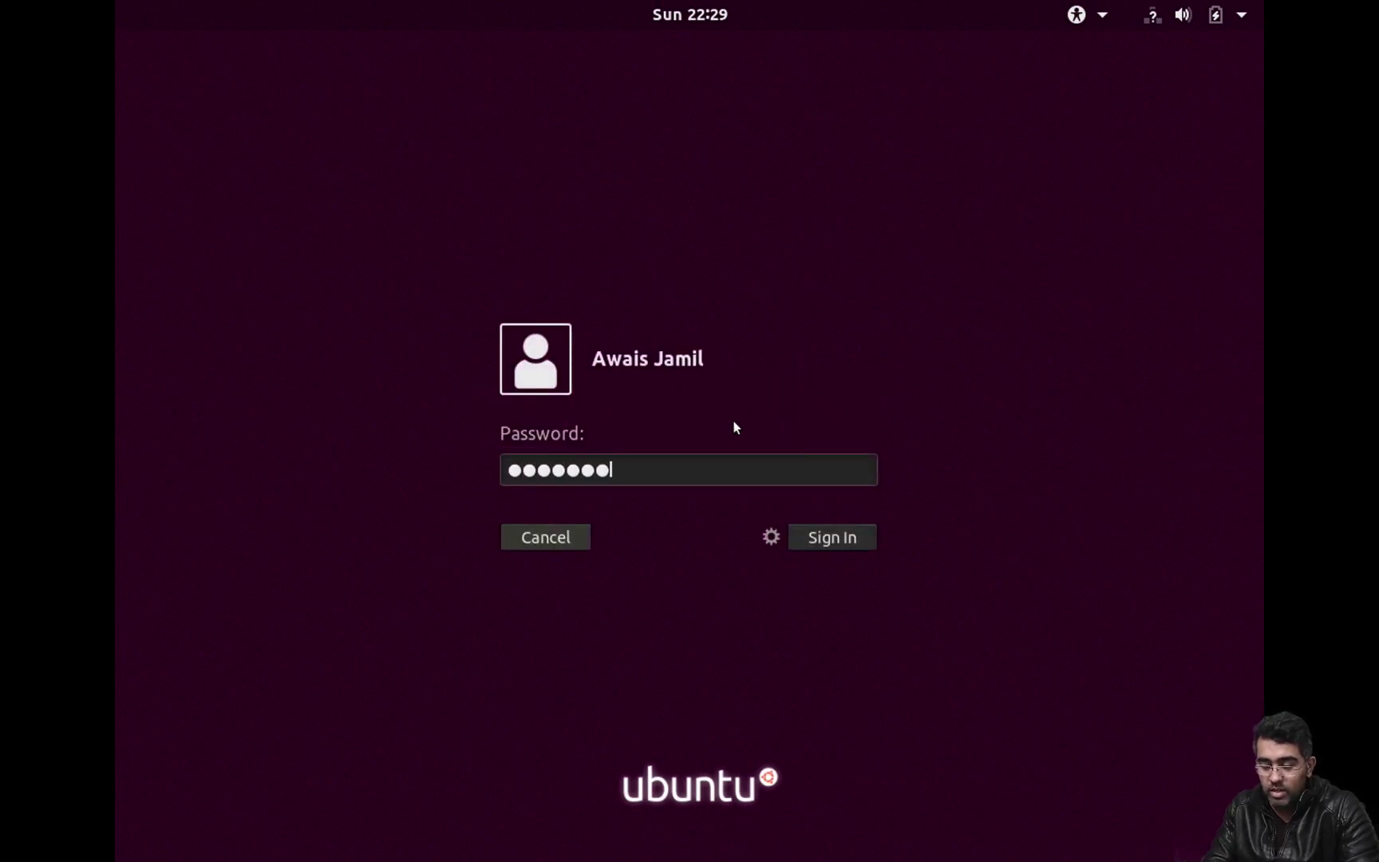
pyautogui.write('*')
pyautogui.press('Return')
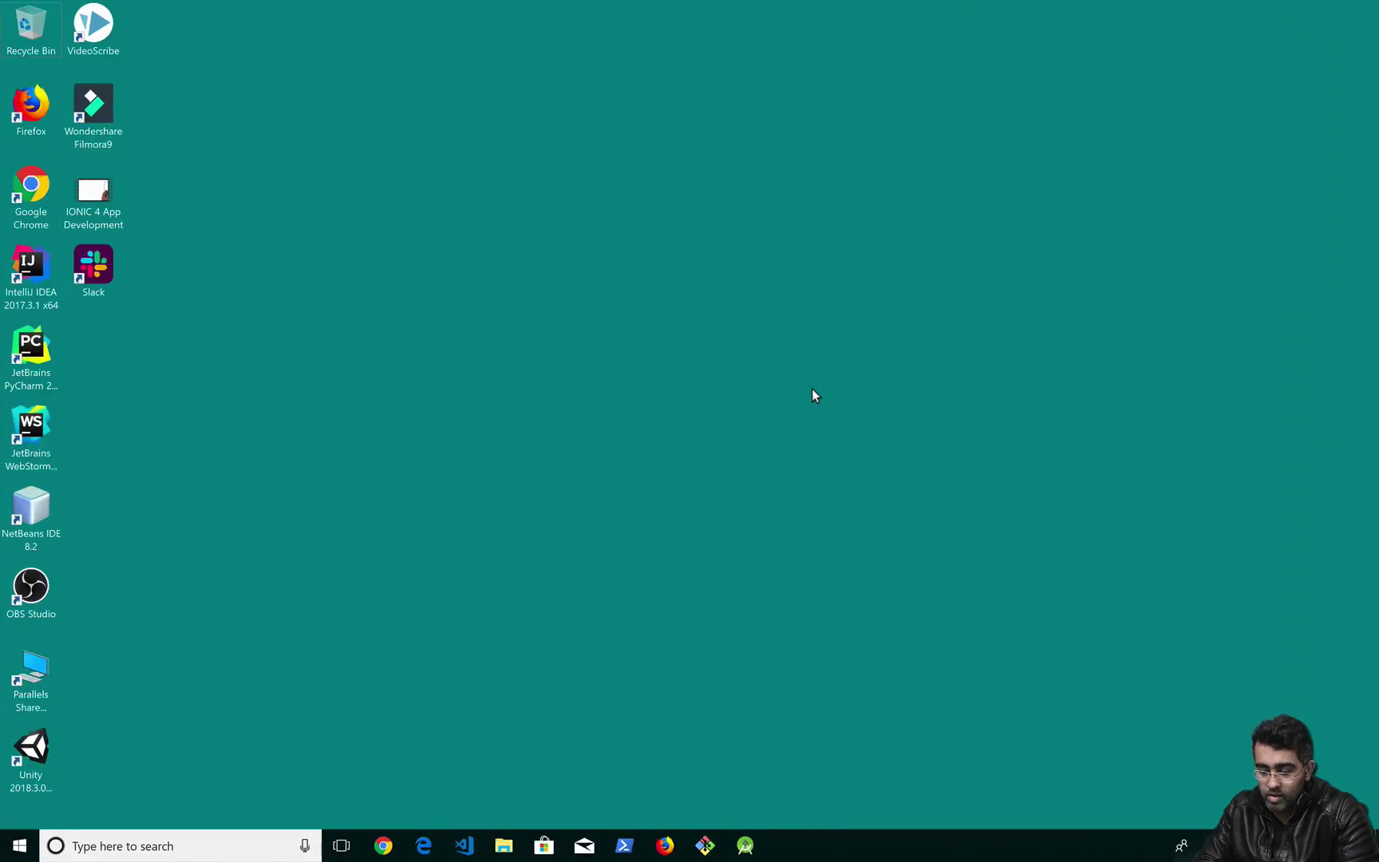
# - Launch and close Visual Studio Code in Windows, then slide back to the macOS desktop
pyautogui.click(461, 850)
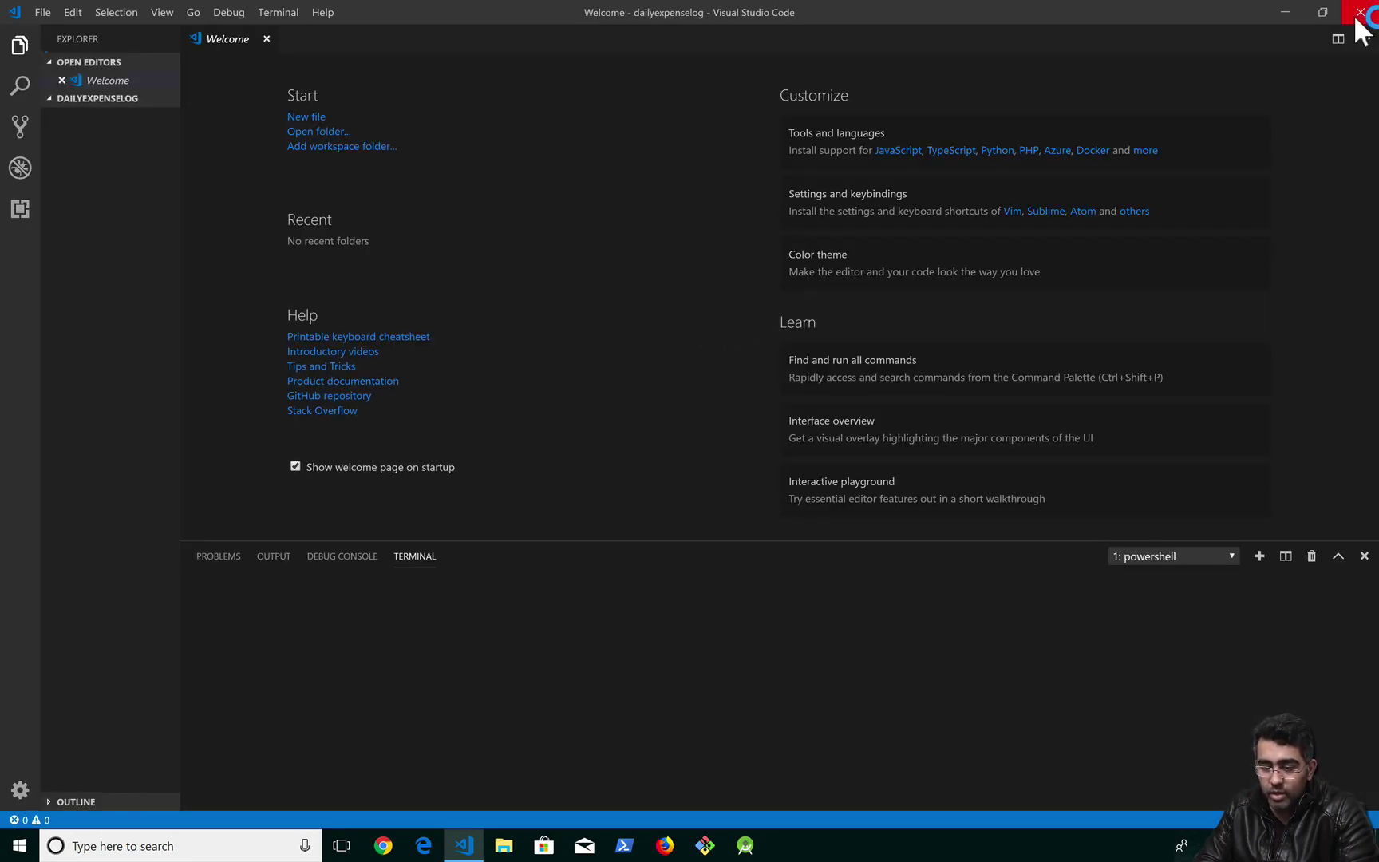
pyautogui.click(1359, 12)
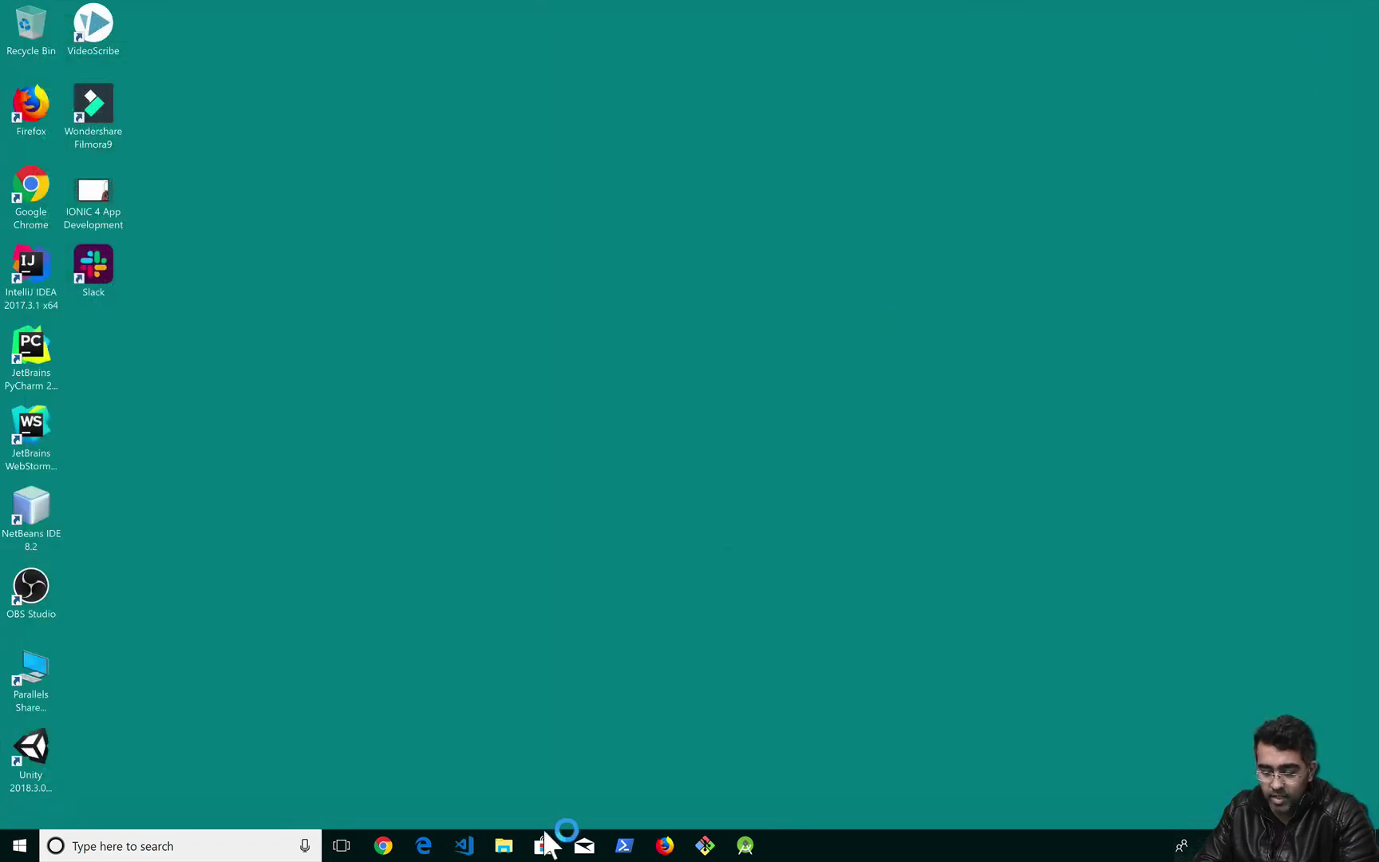
pyautogui.click(471, 848)
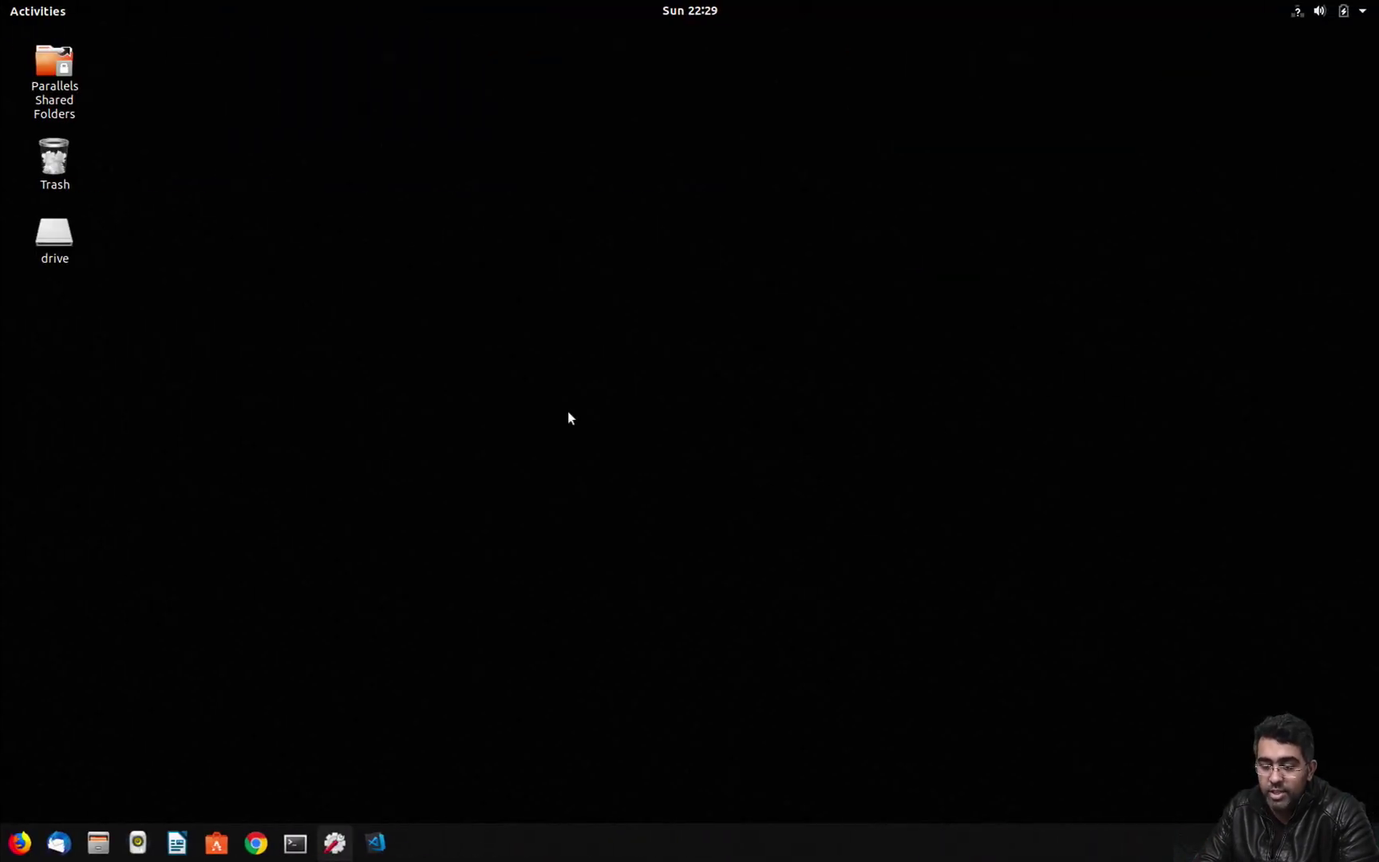
pyautogui.hotkey('ctrl', 'Left')
pyautogui.hotkey('ctrl', 'Left')
pyautogui.hotkey('ctrl', 'Left')
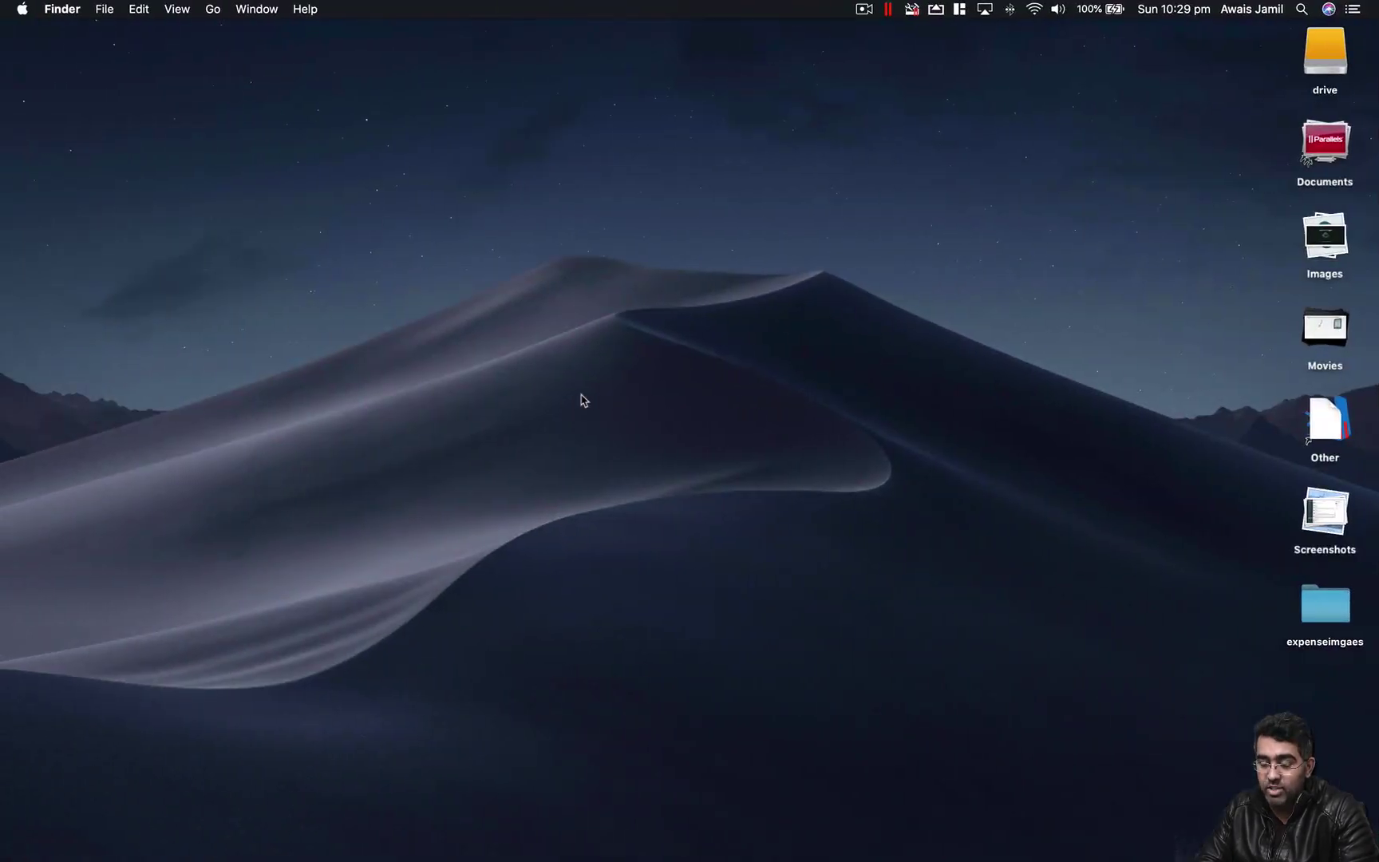
# - Launch Mint 19 from its Control Center thumbnail, choosing Start anyway at the slowdown warning
pyautogui.hotkey('ctrl', 'Left')
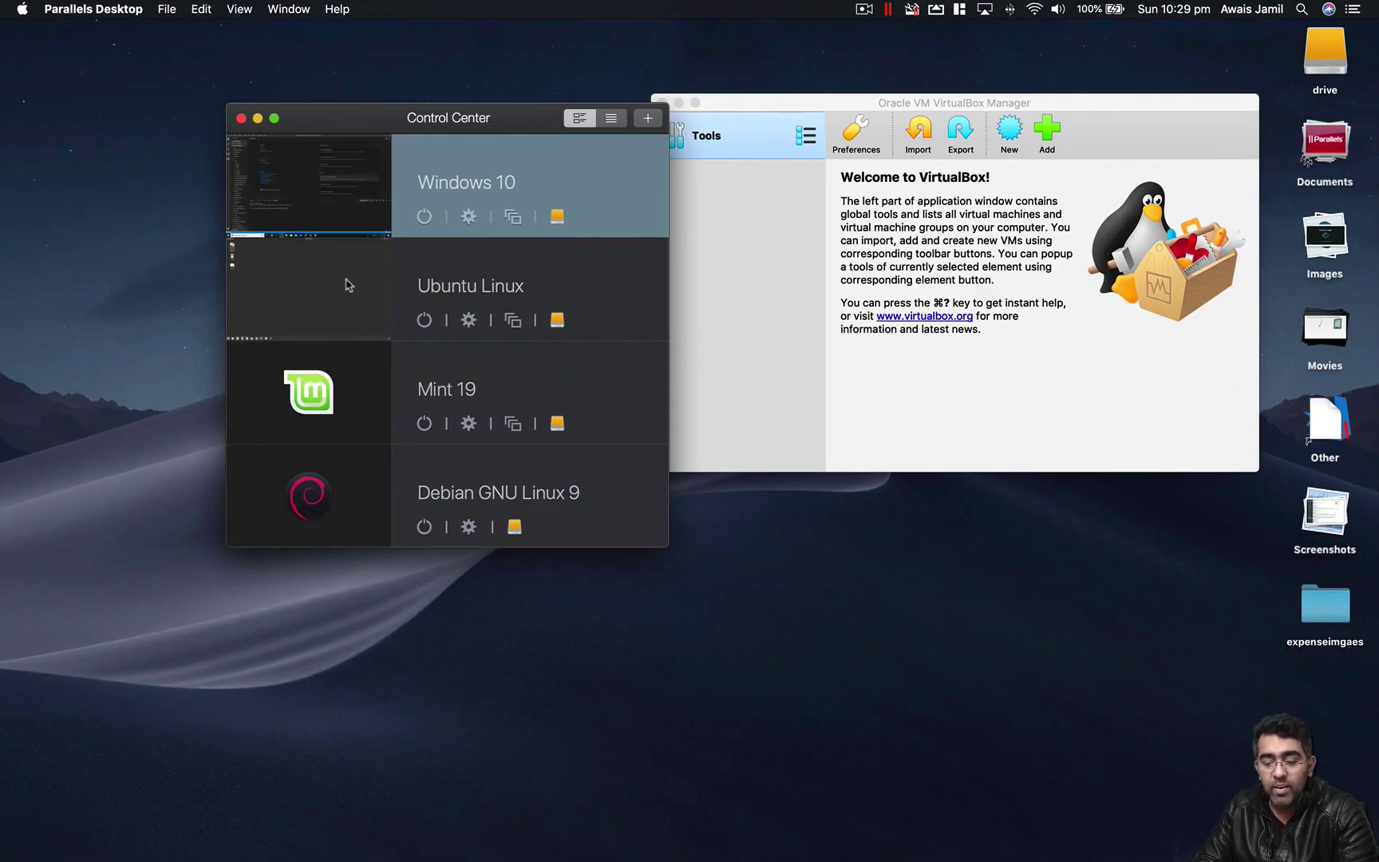
pyautogui.click(310, 392)
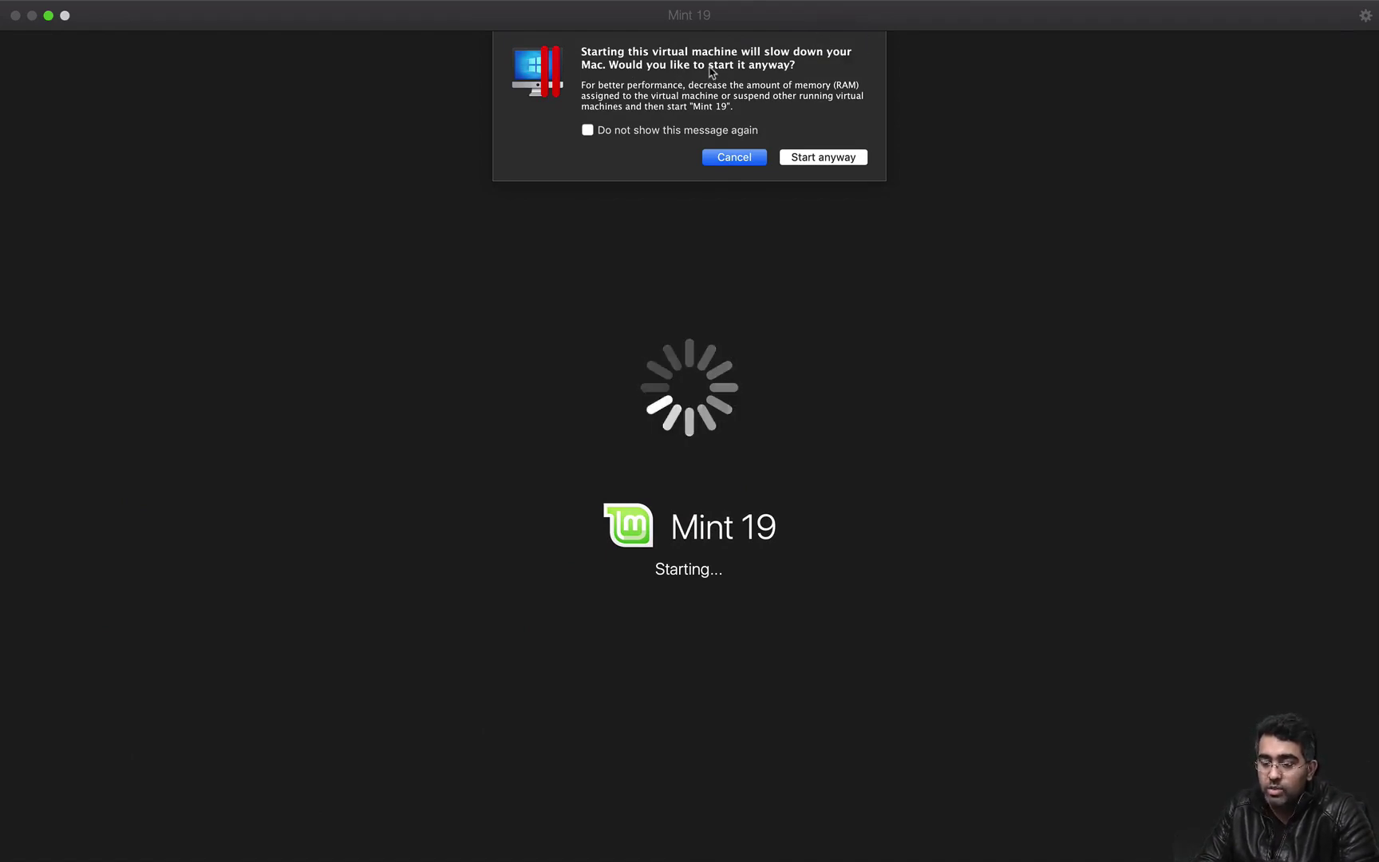
pyautogui.click(840, 159)
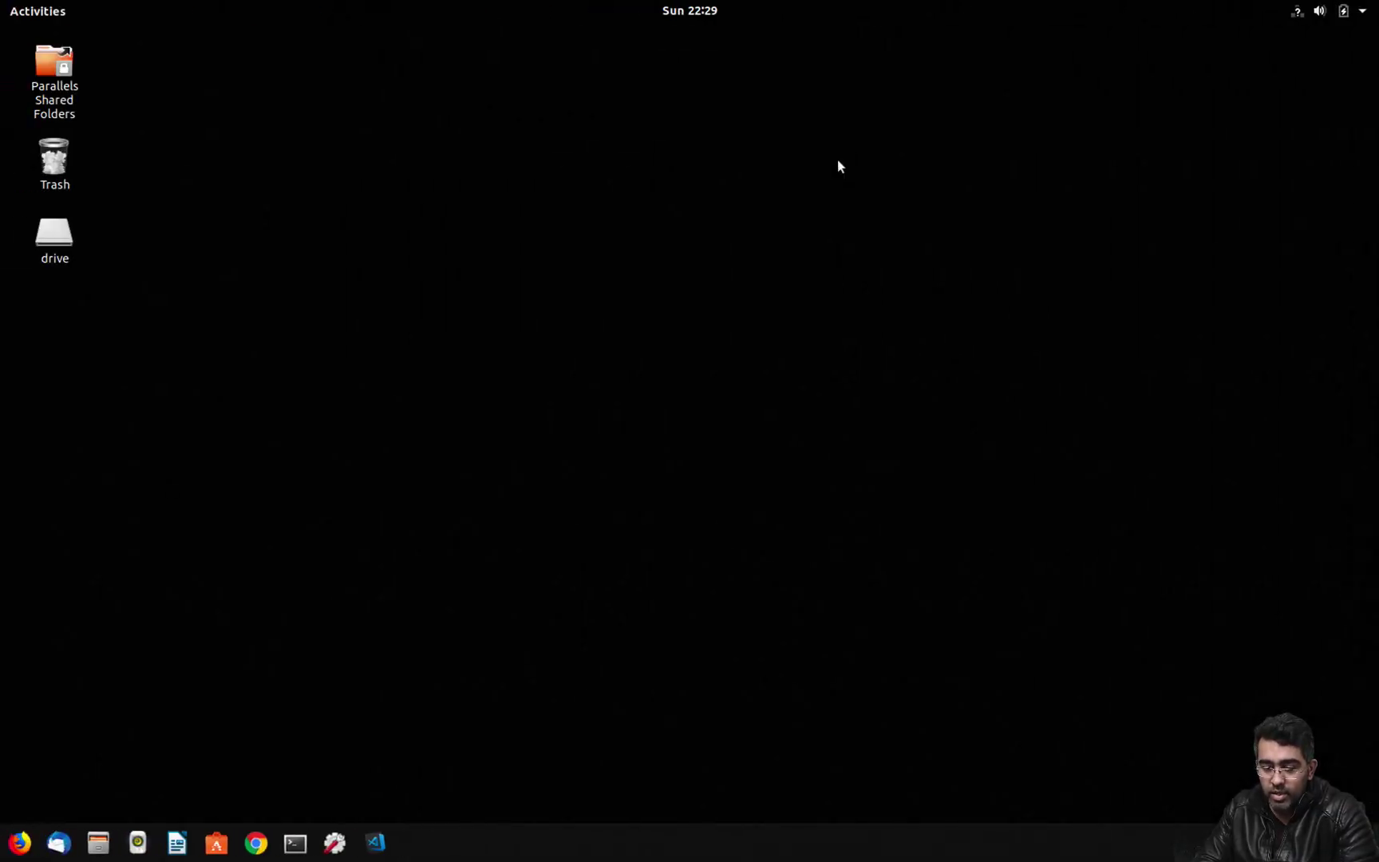
# - Launch Chrome in Ubuntu, minimise VS Code, and open WebStorm 2018.3.5 from its desktop shortcut
pyautogui.click(255, 843)
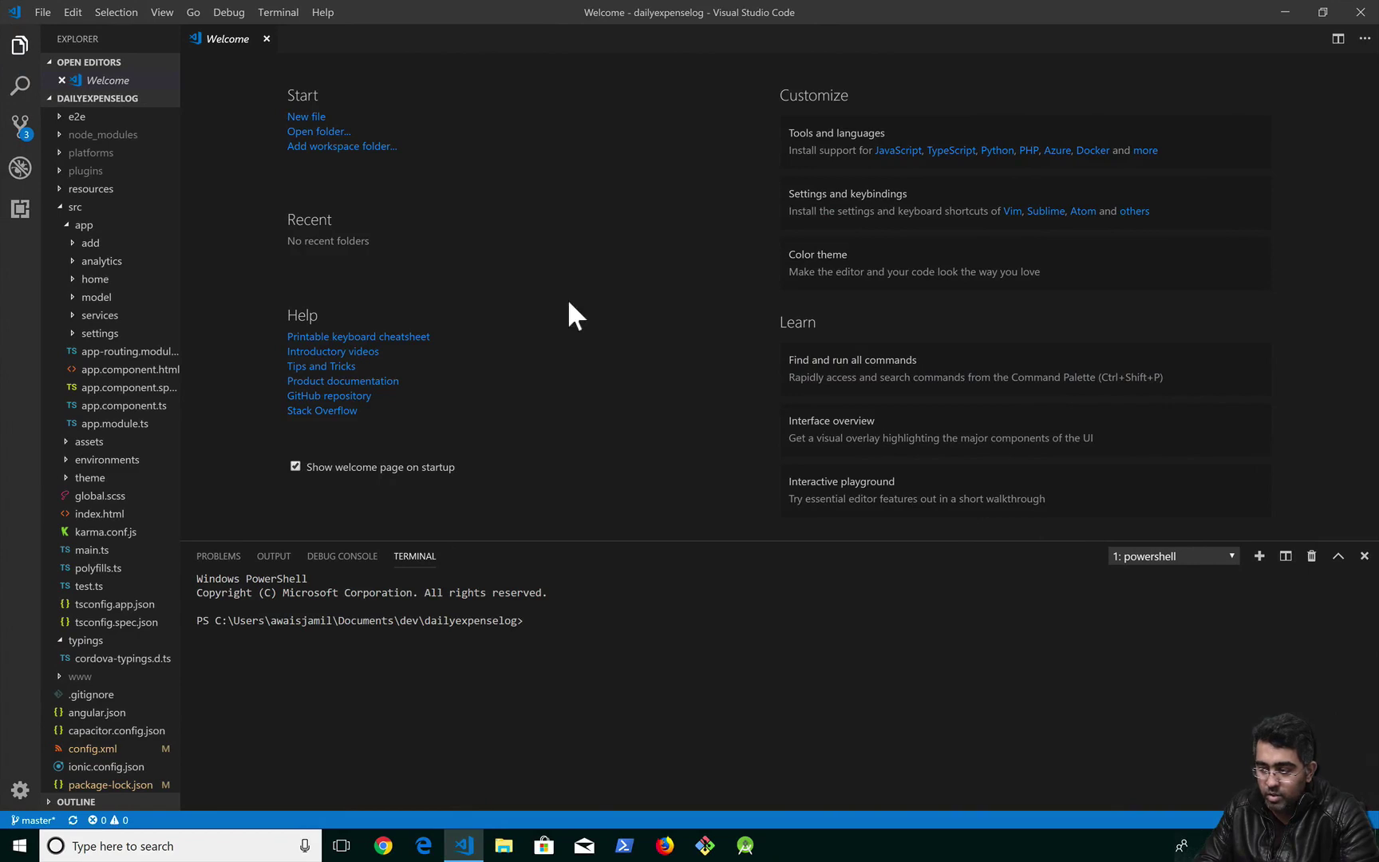
pyautogui.click(1282, 12)
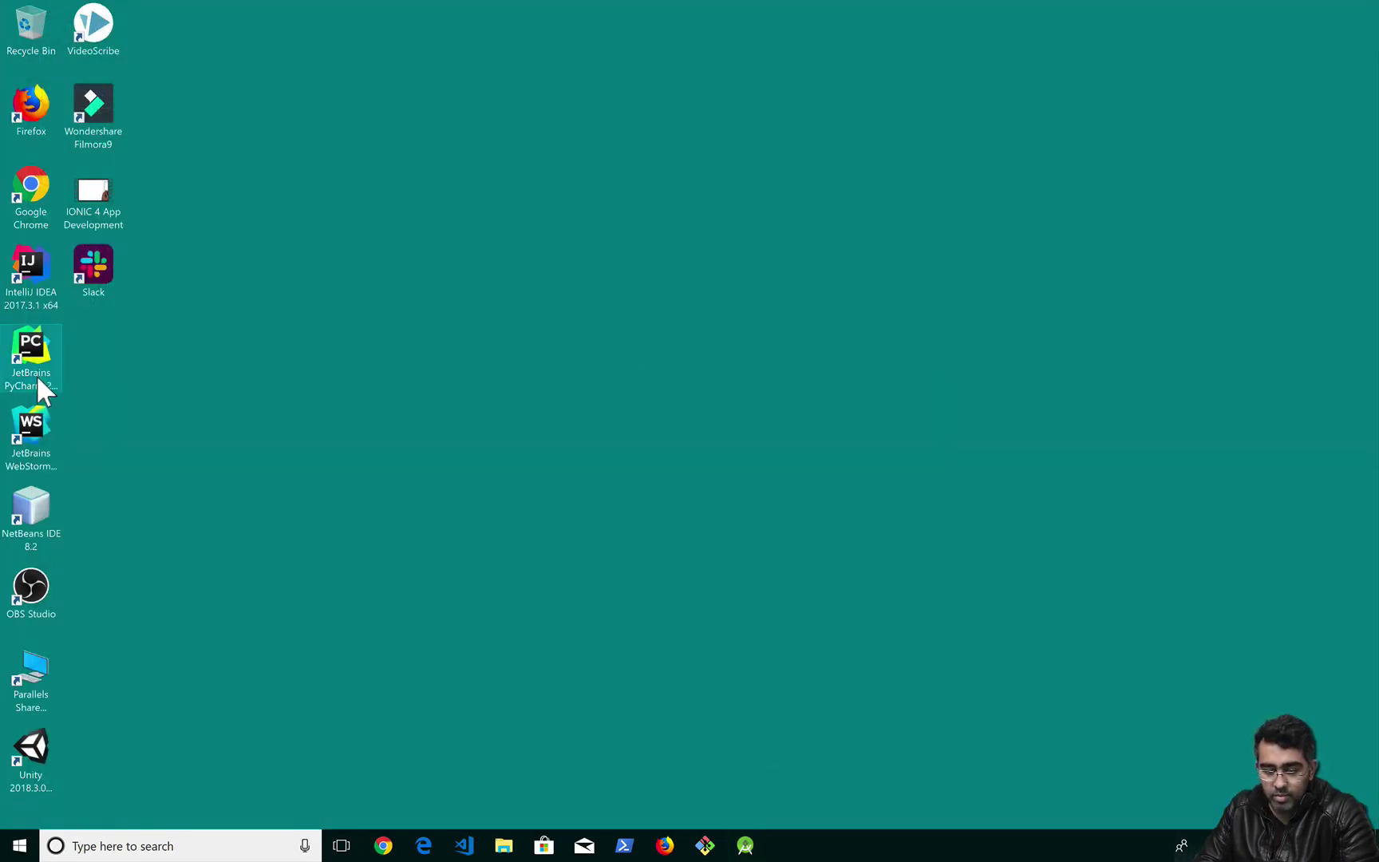
pyautogui.doubleClick(36, 419)
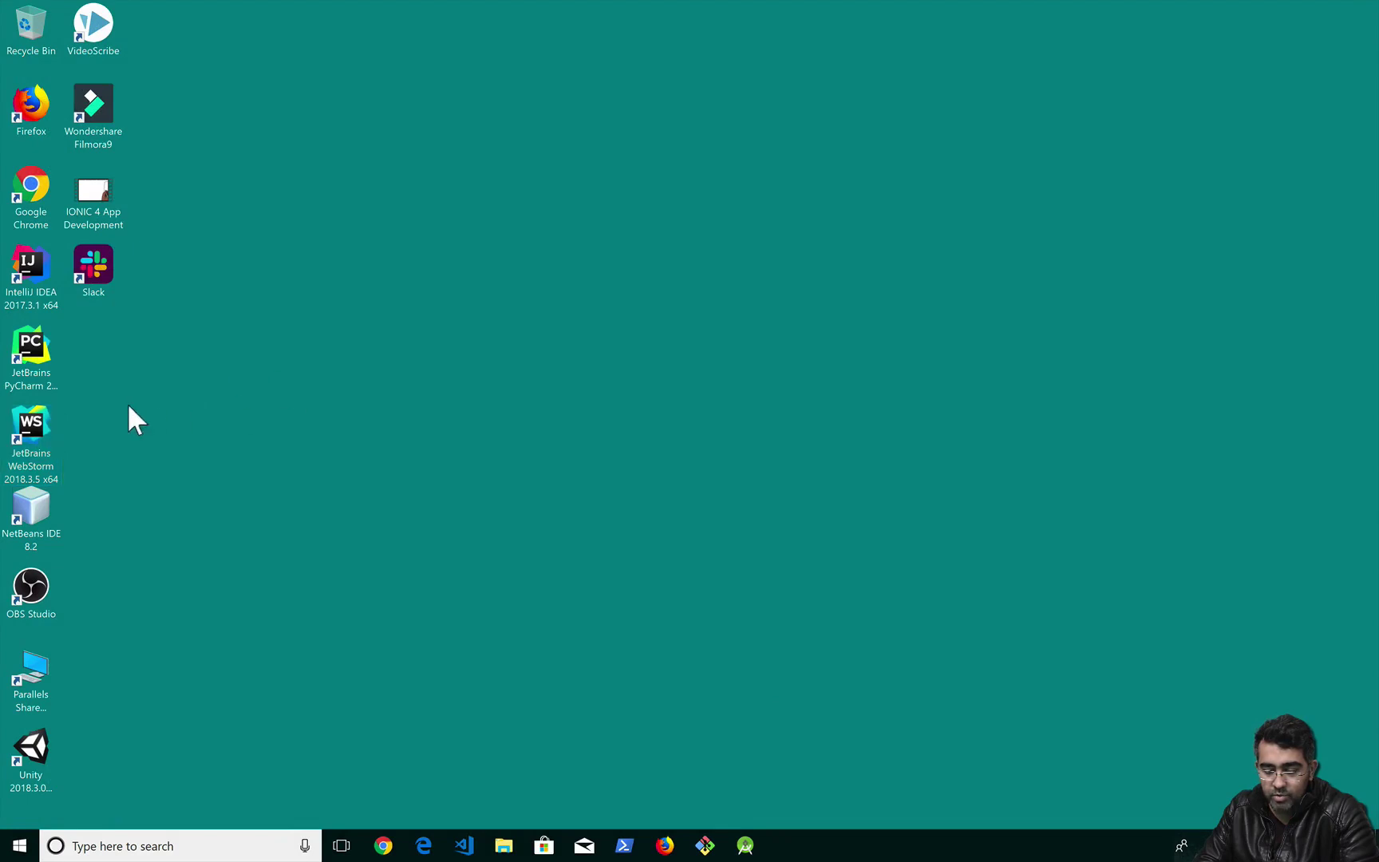
pyautogui.doubleClick(39, 423)
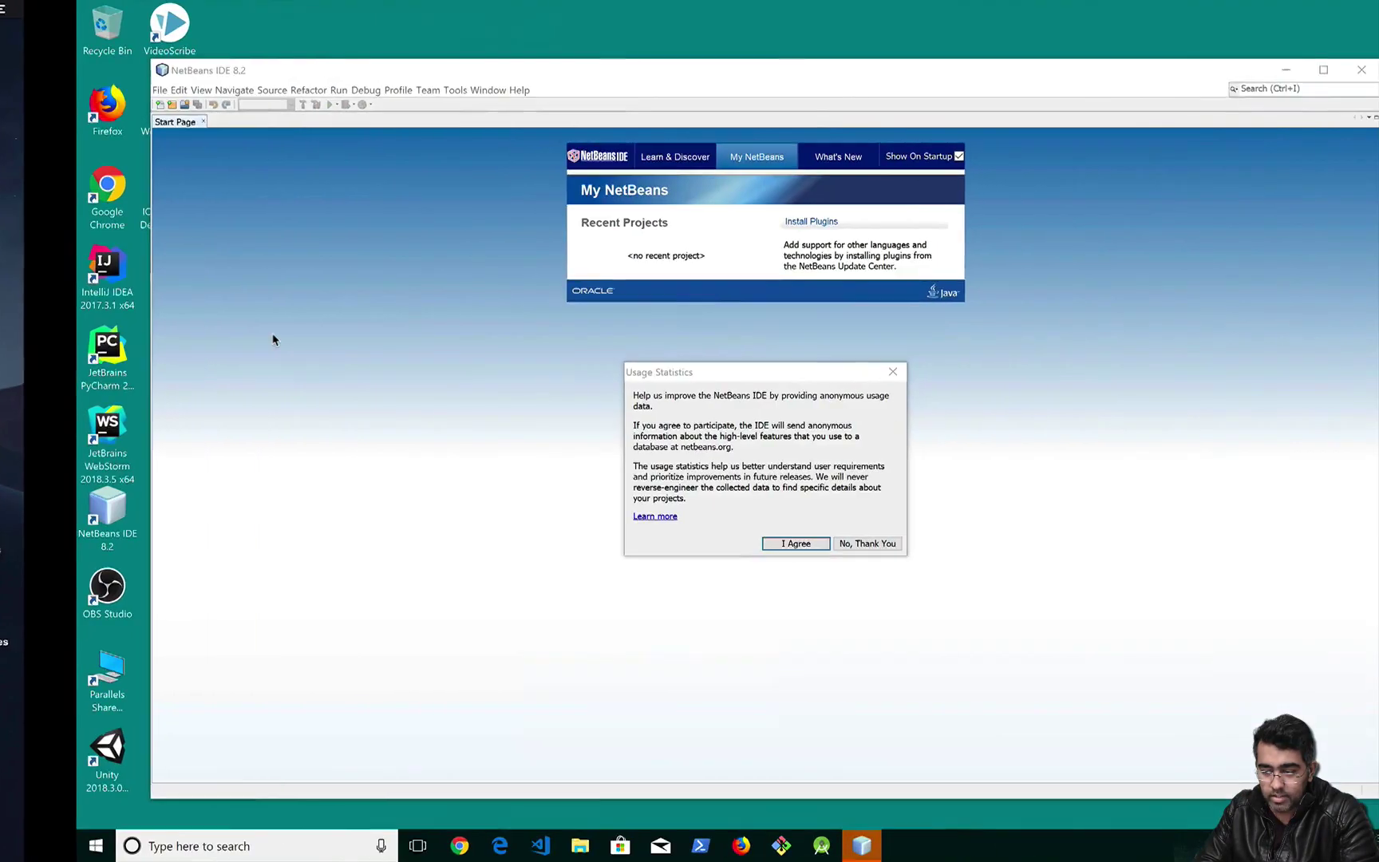
# - Agree to NetBeans usage statistics, nudge its window up, then close NetBeans IDE 8.2
pyautogui.click(805, 545)
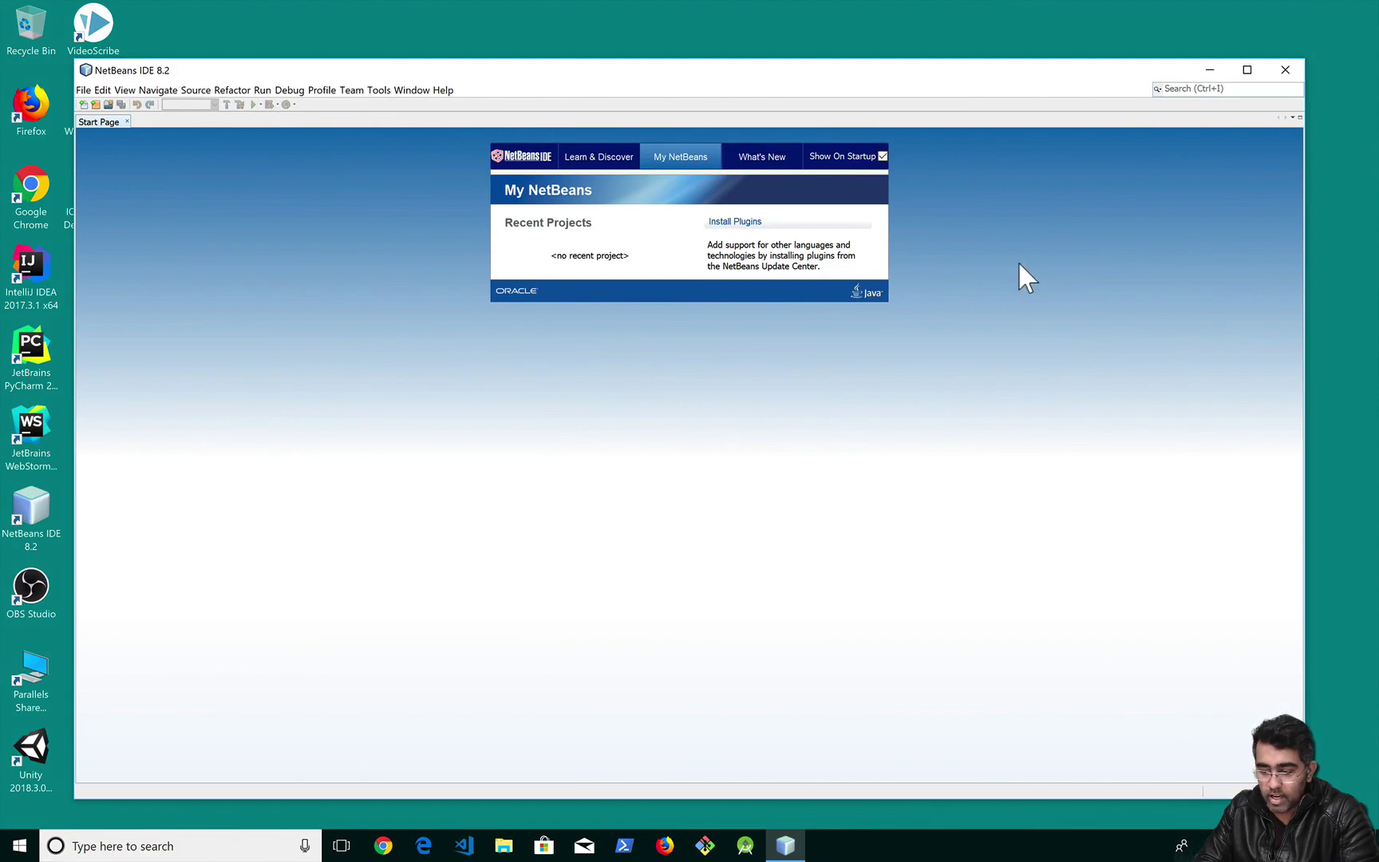
pyautogui.moveTo(1090, 70); pyautogui.dragTo(1101, 38)
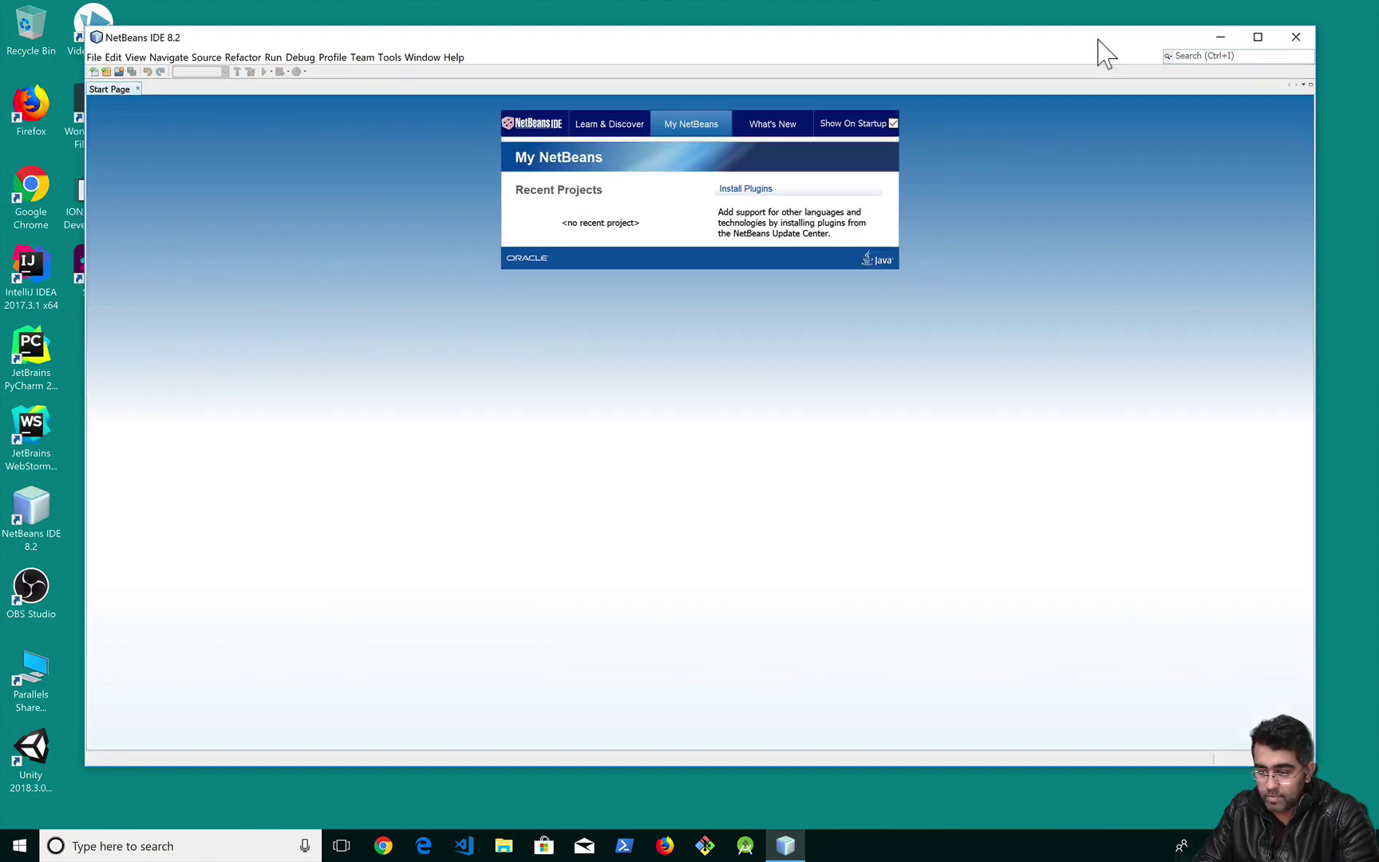
pyautogui.click(1296, 38)
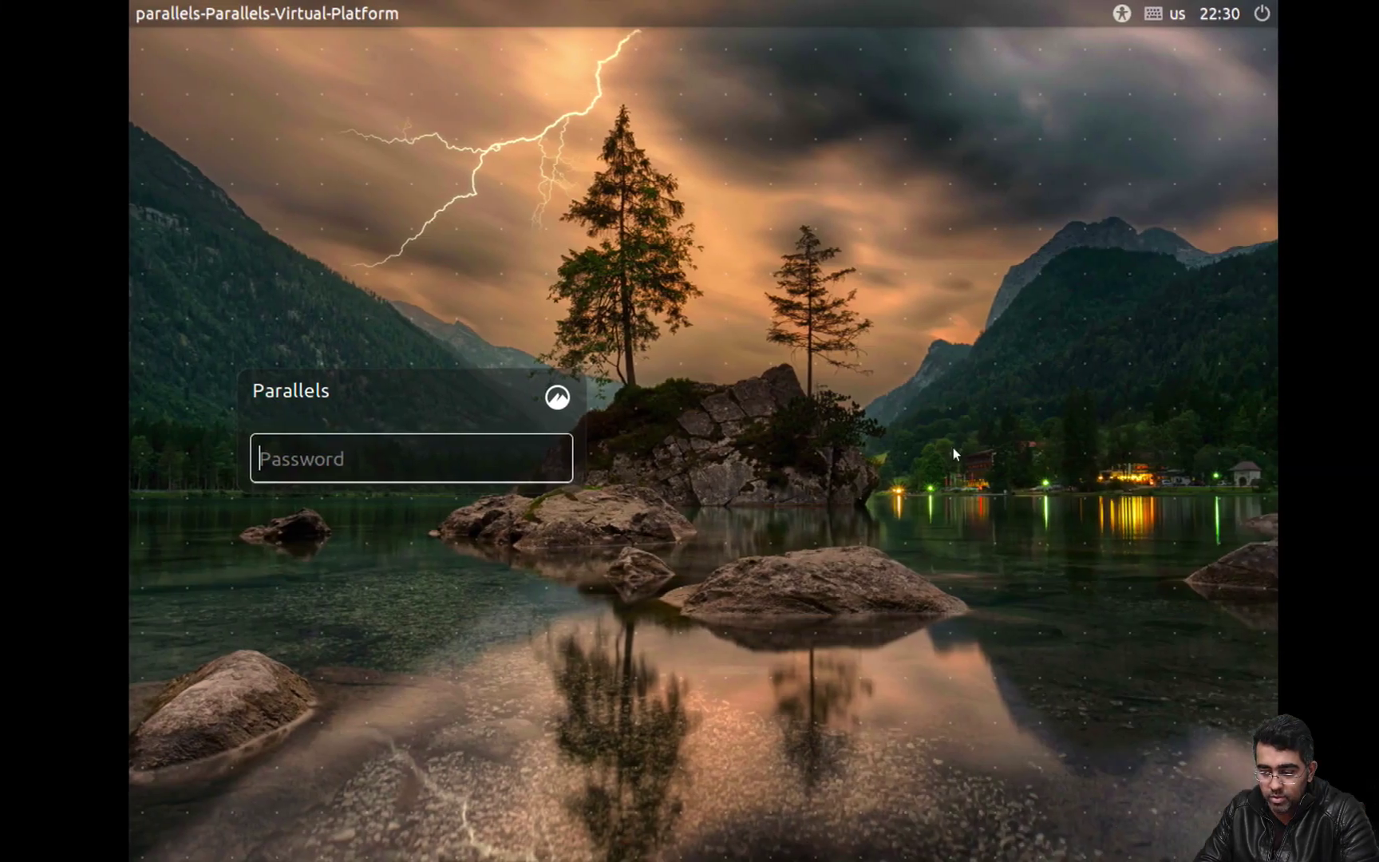
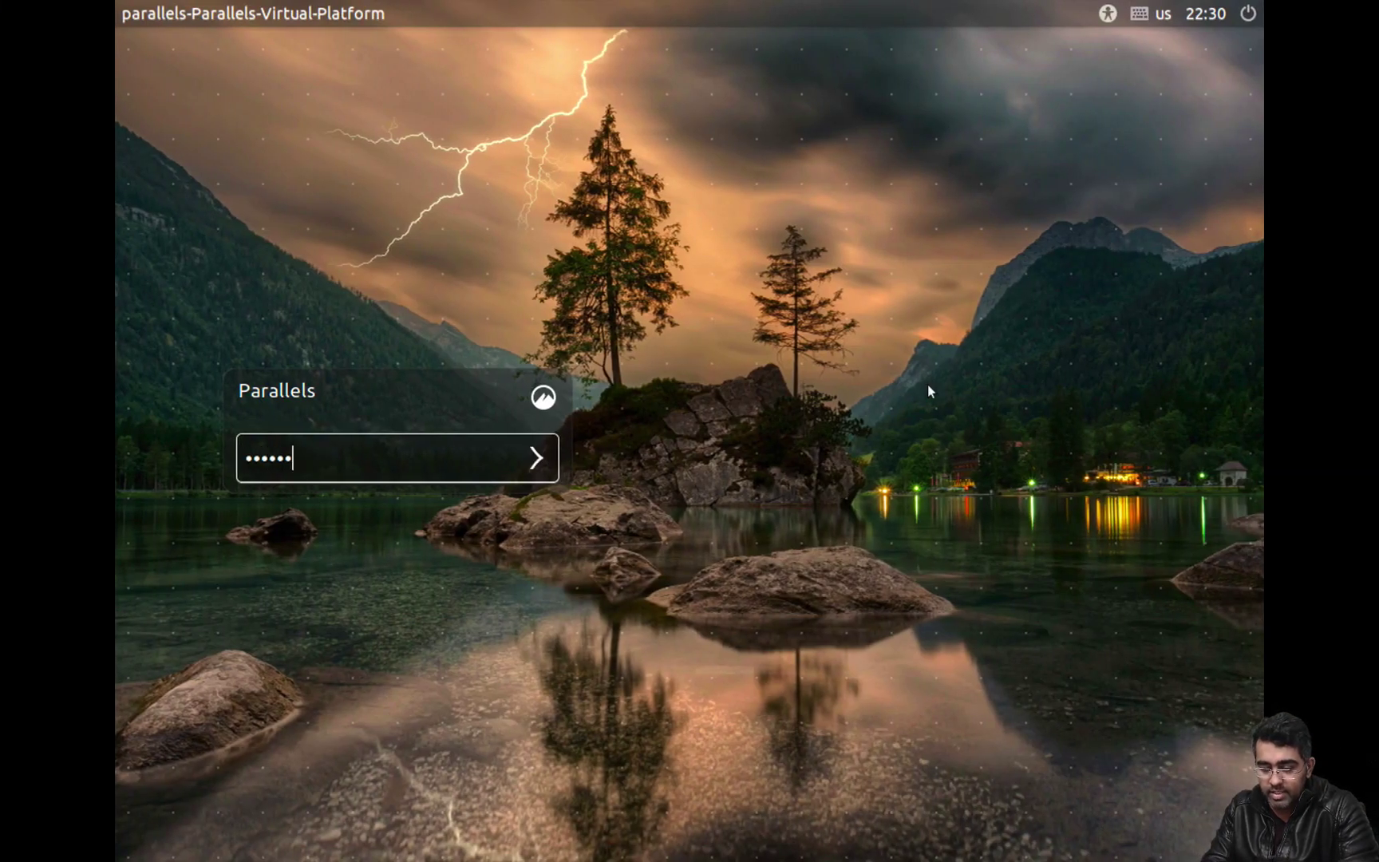
# - Log in to Mint with the account password, return to the macOS space, and open Parallels Toolbox
pyautogui.press('Return')
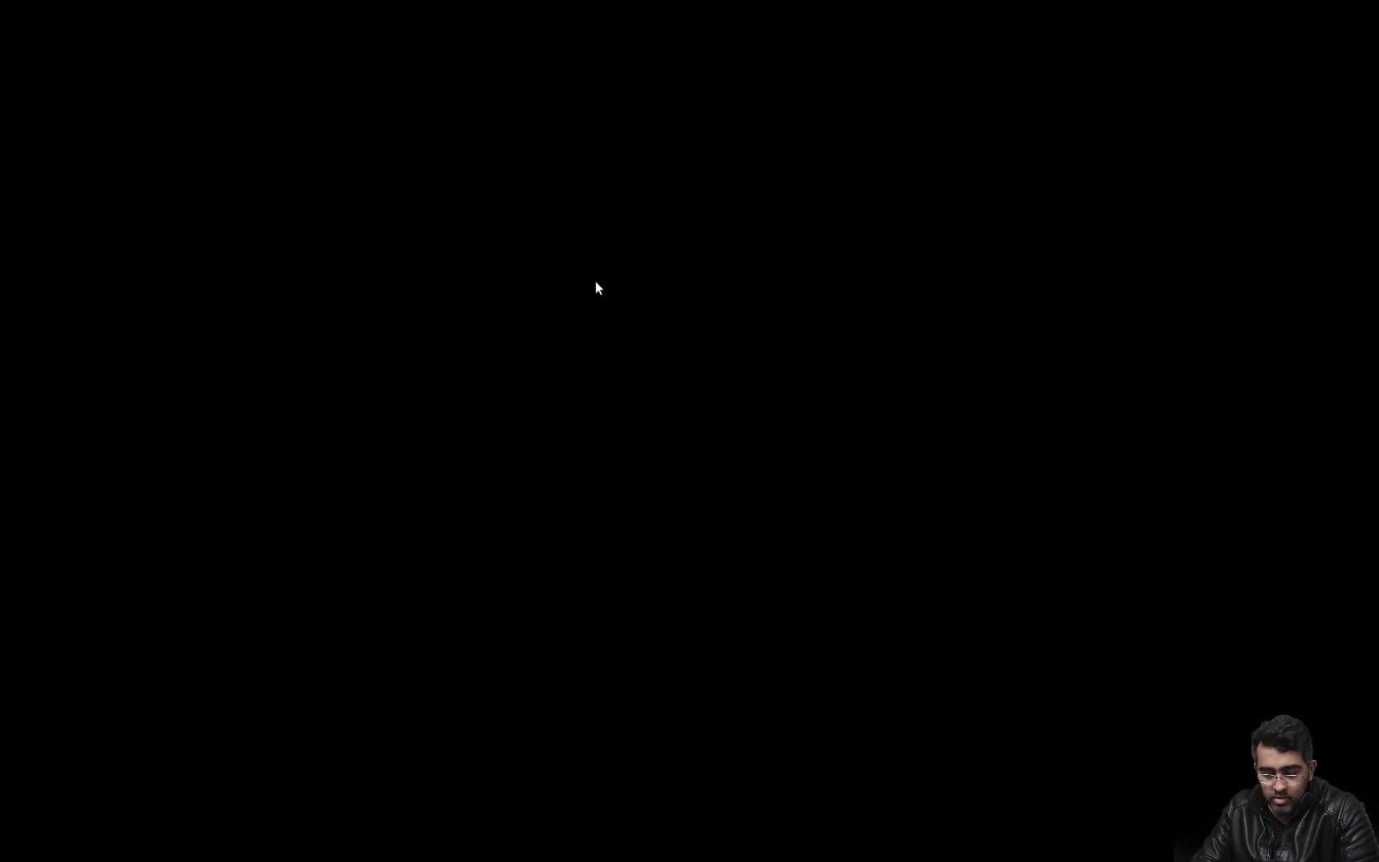
pyautogui.hotkey('ctrl', 'Left')
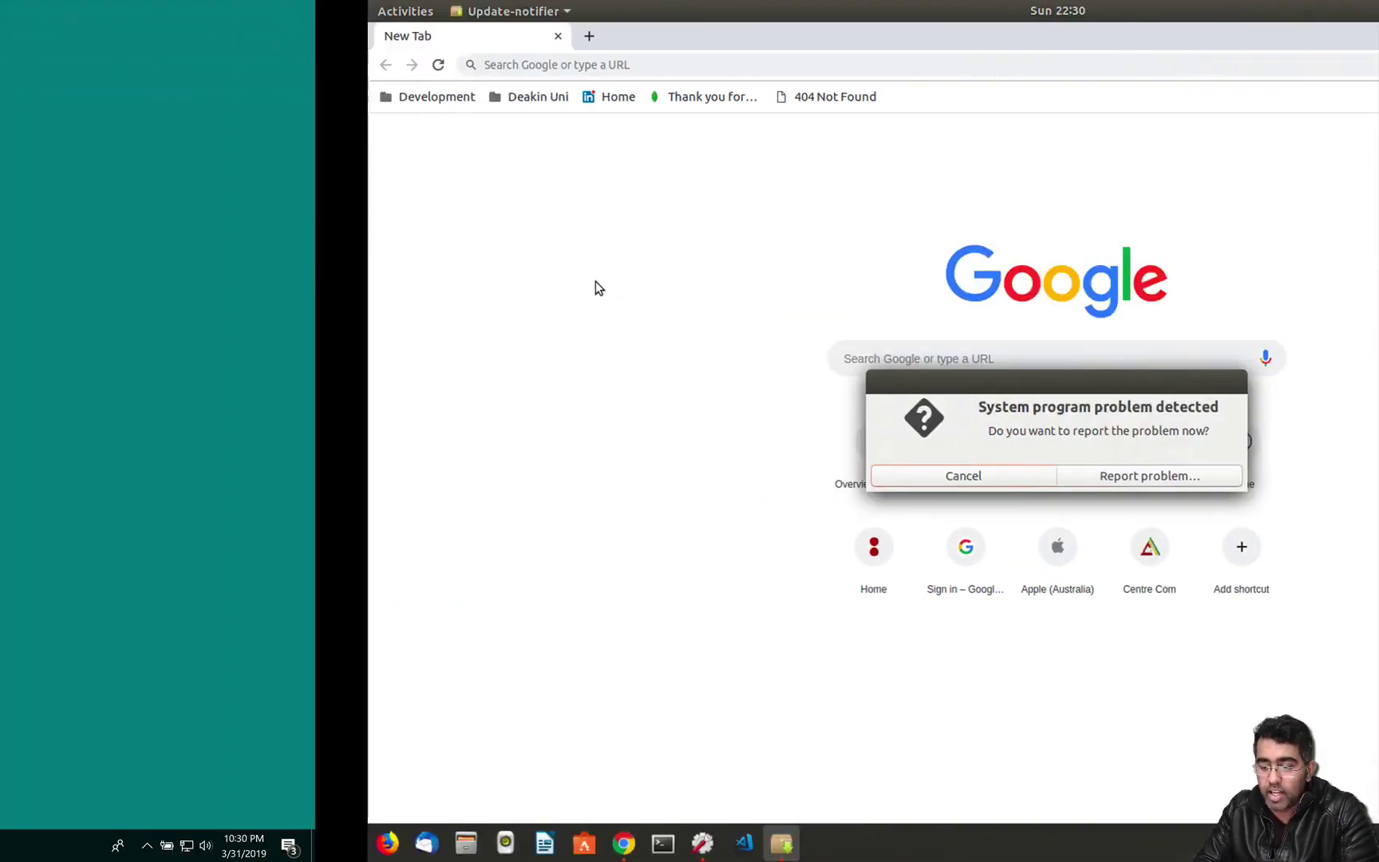
pyautogui.hotkey('ctrl', 'Left')
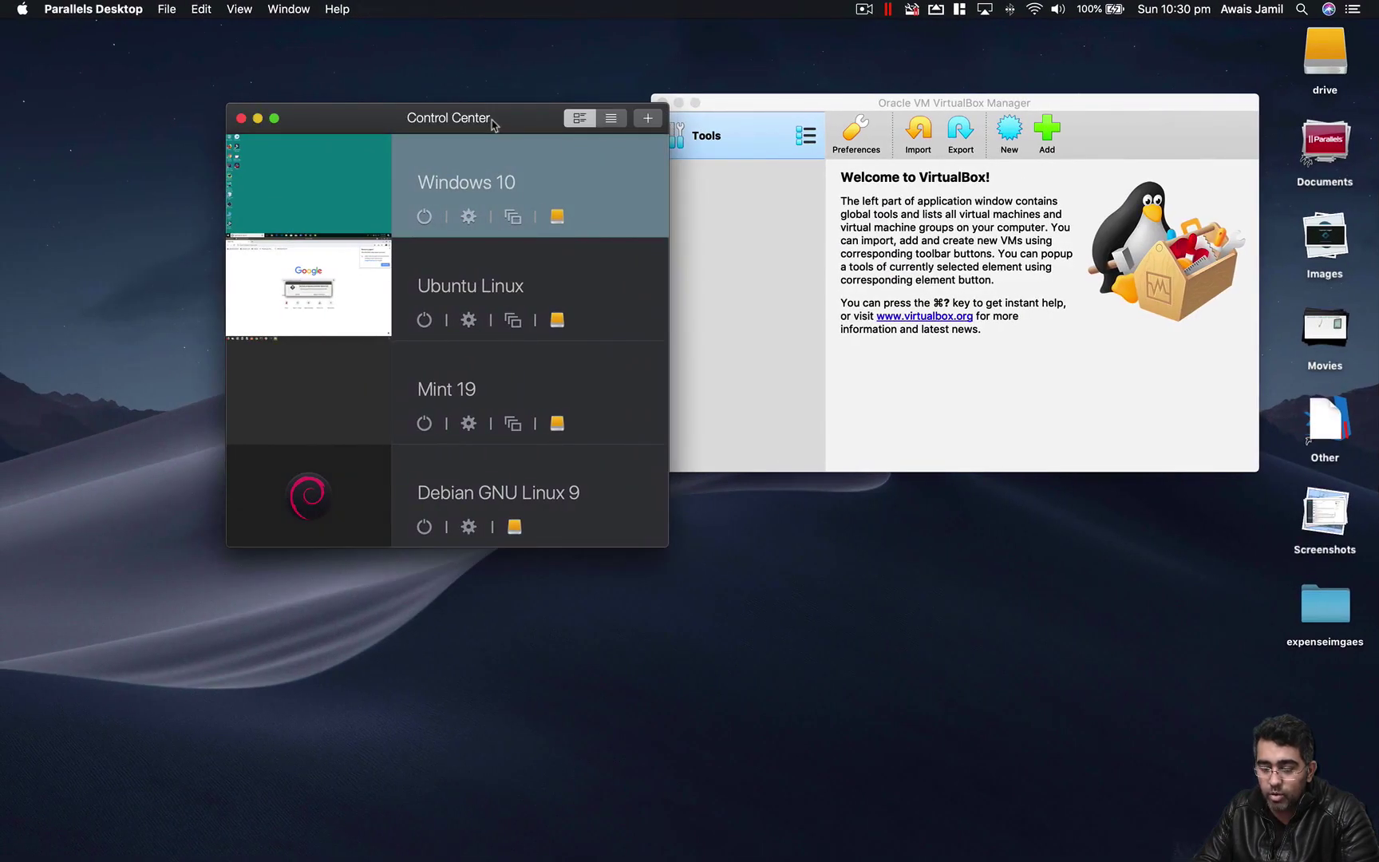
pyautogui.moveTo(493, 125); pyautogui.dragTo(472, 185)
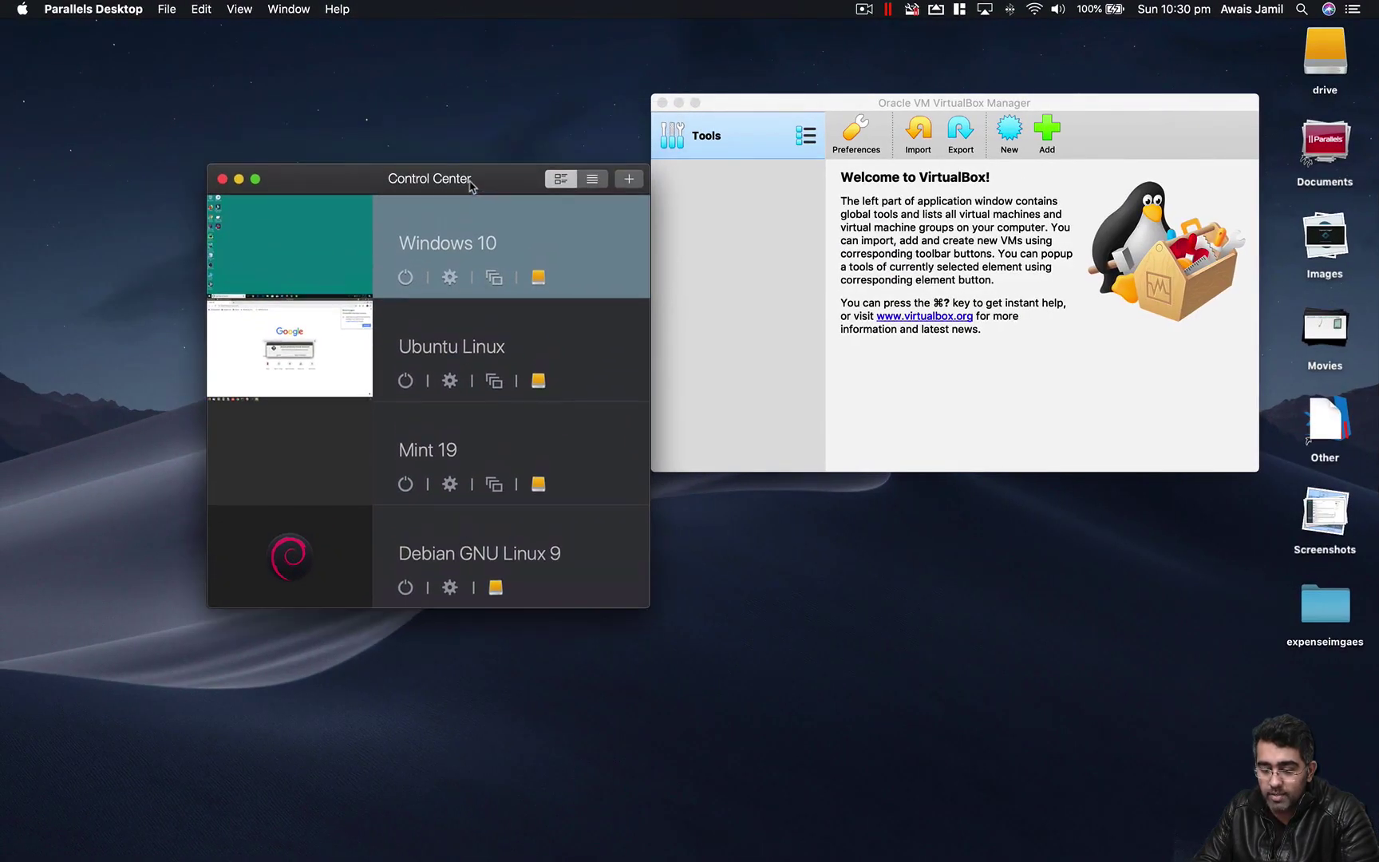
pyautogui.click(911, 10)
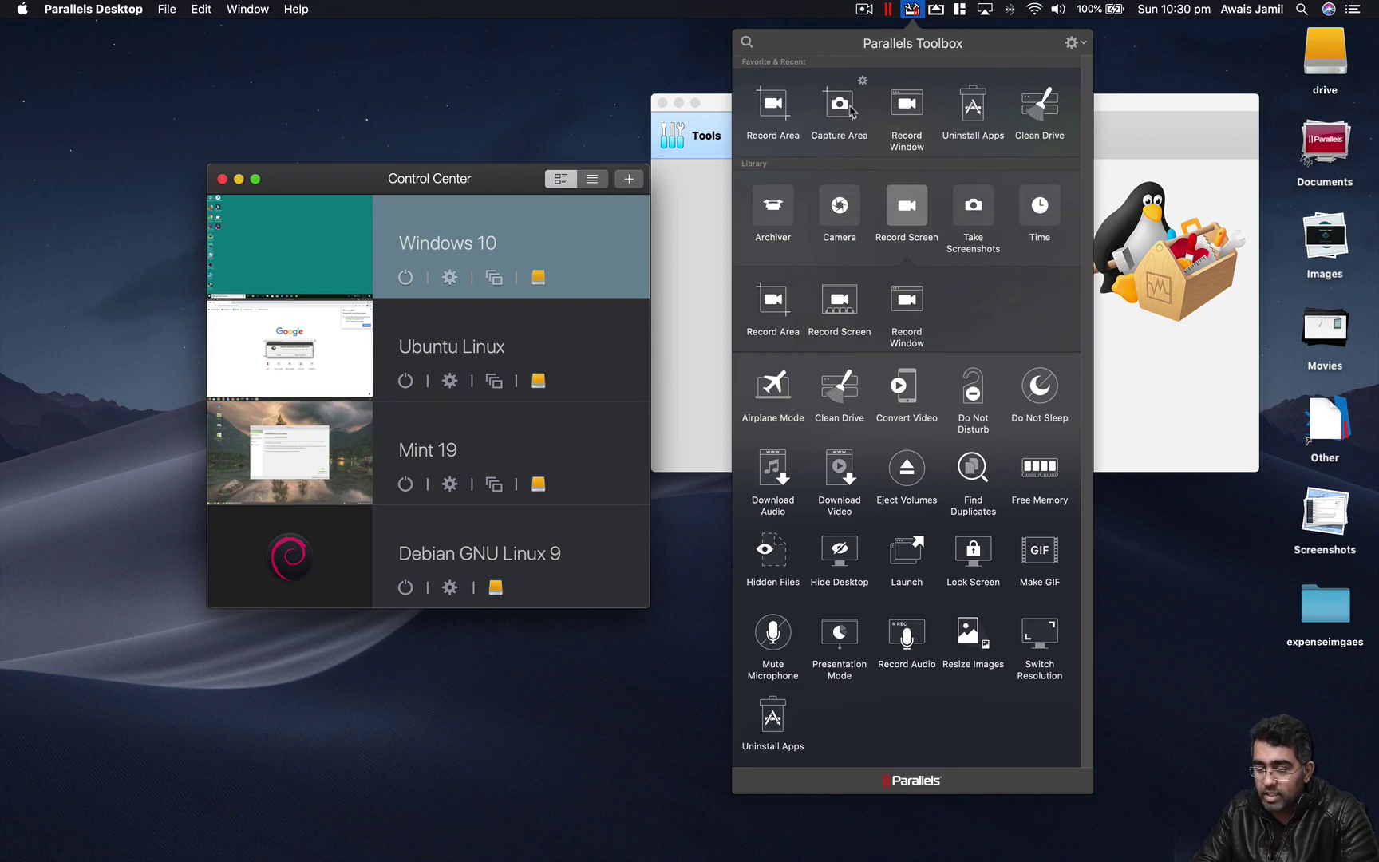
# - Run Clean Drive to find 1.14 GB of freeable space, close it, and reopen Toolbox
pyautogui.click(1053, 116)
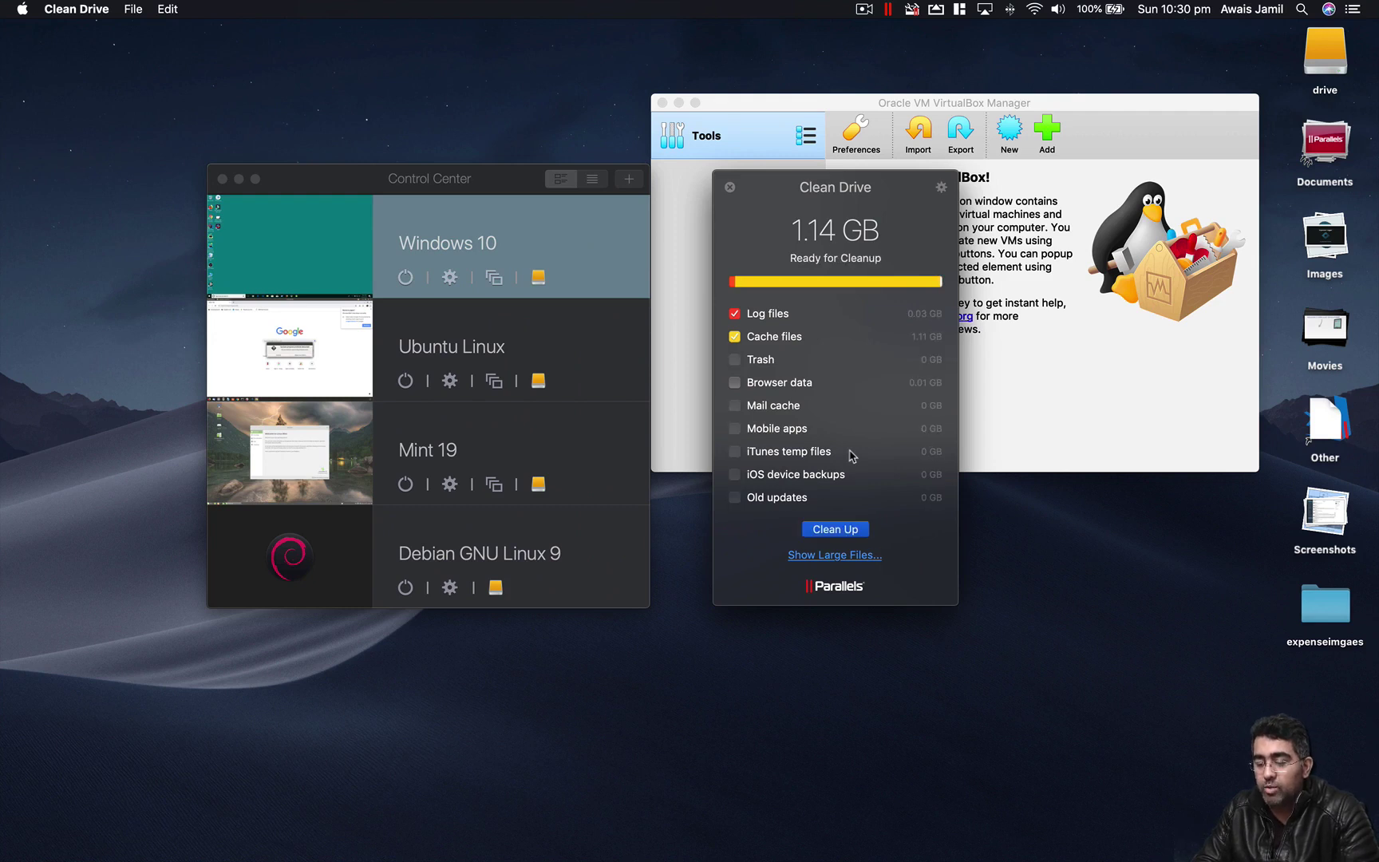
pyautogui.click(729, 187)
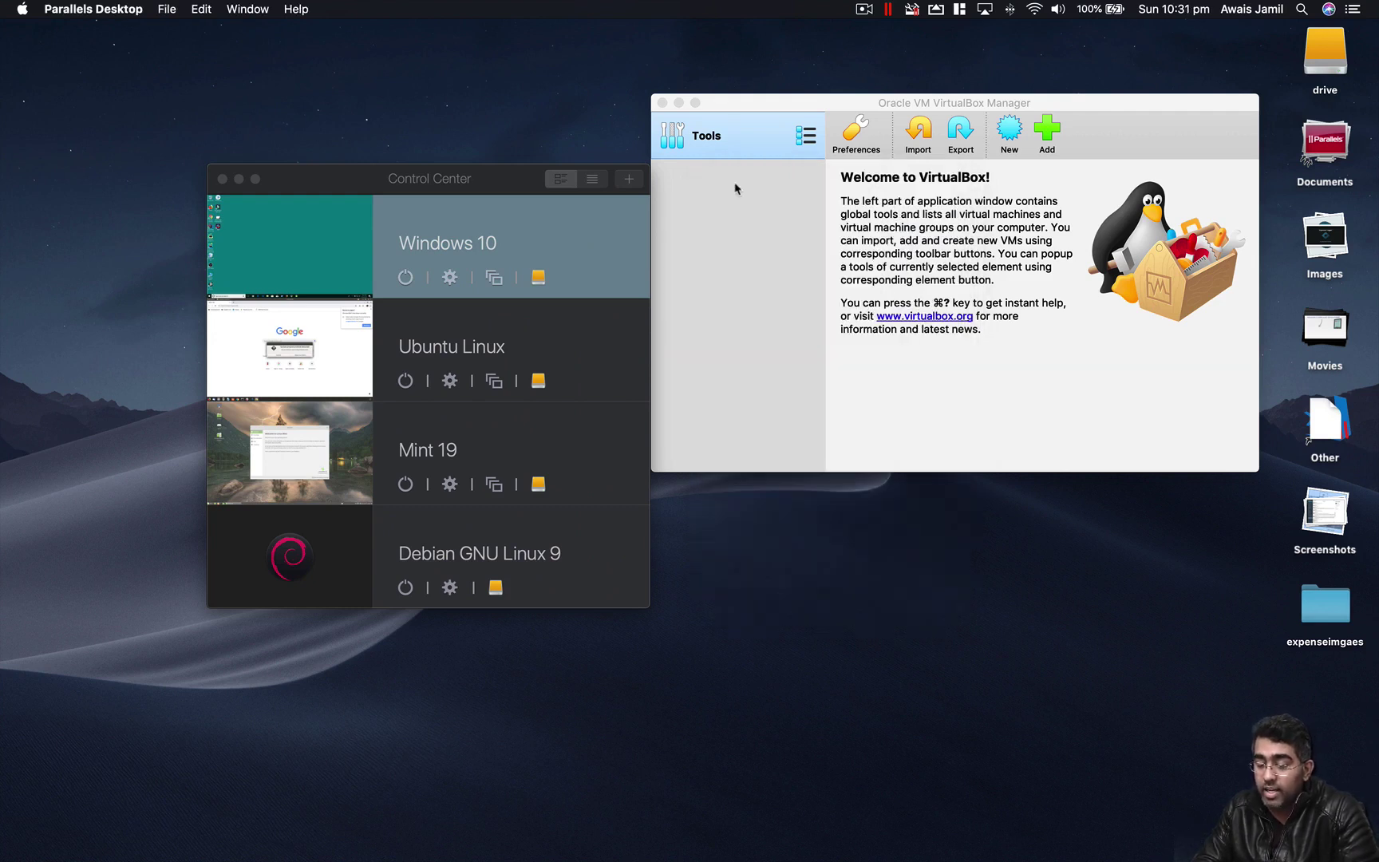
pyautogui.click(911, 9)
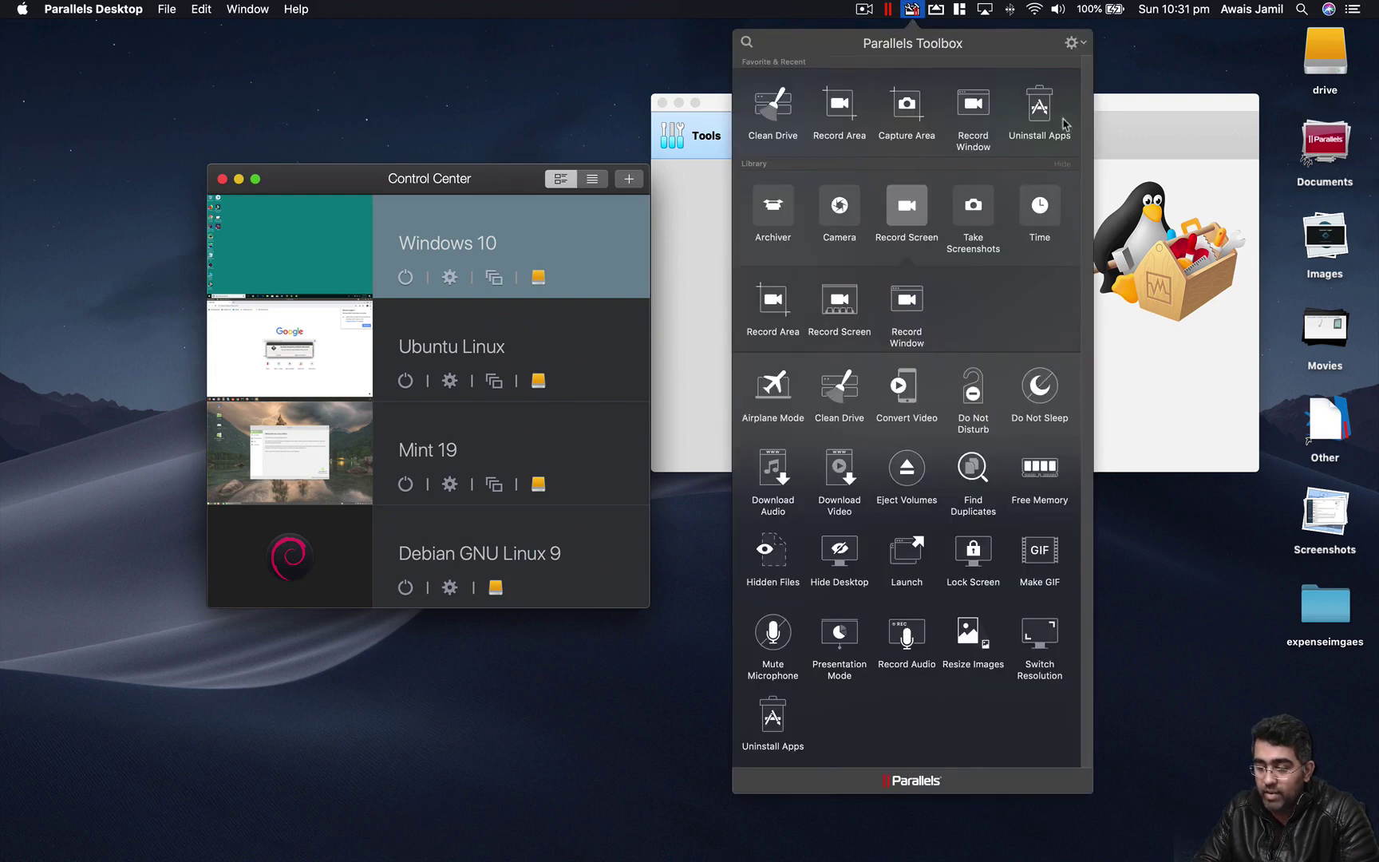
# - In Uninstall Apps, view Firefox's 213.3 MB of files, then close it and reopen the Toolbox list
pyautogui.click(1061, 121)
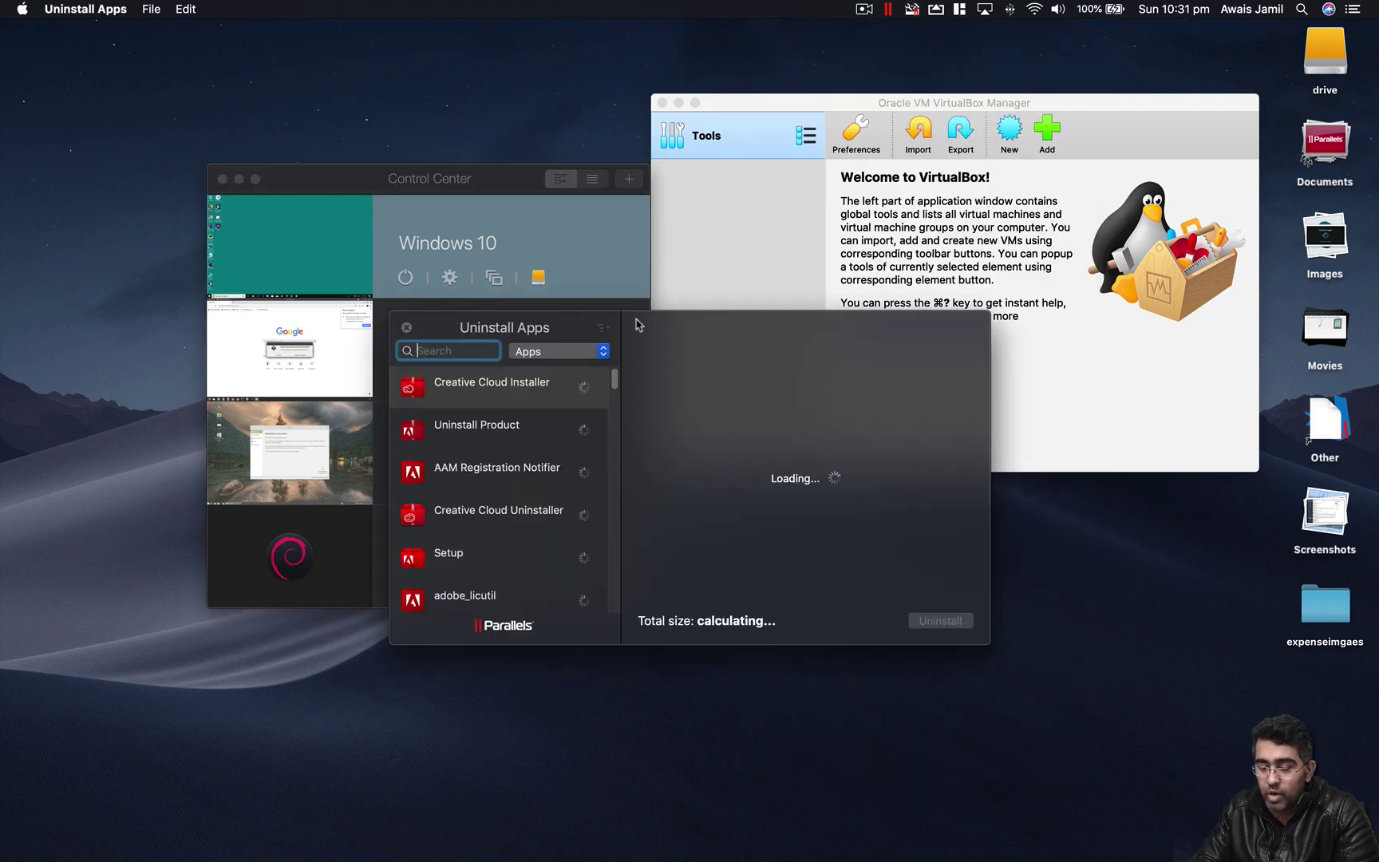
pyautogui.moveTo(638, 324); pyautogui.dragTo(702, 123)
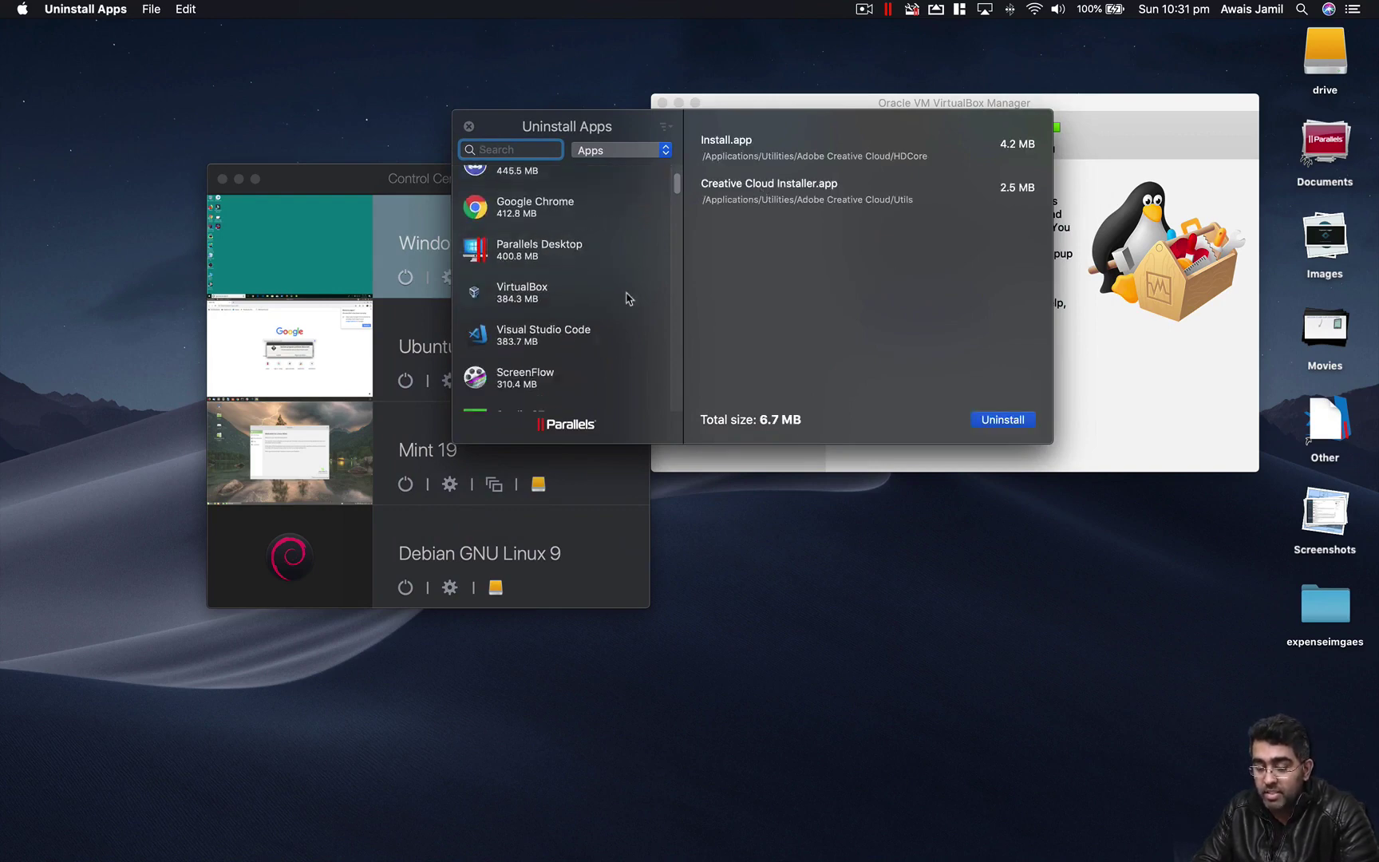
pyautogui.scroll(-10, 628, 298)
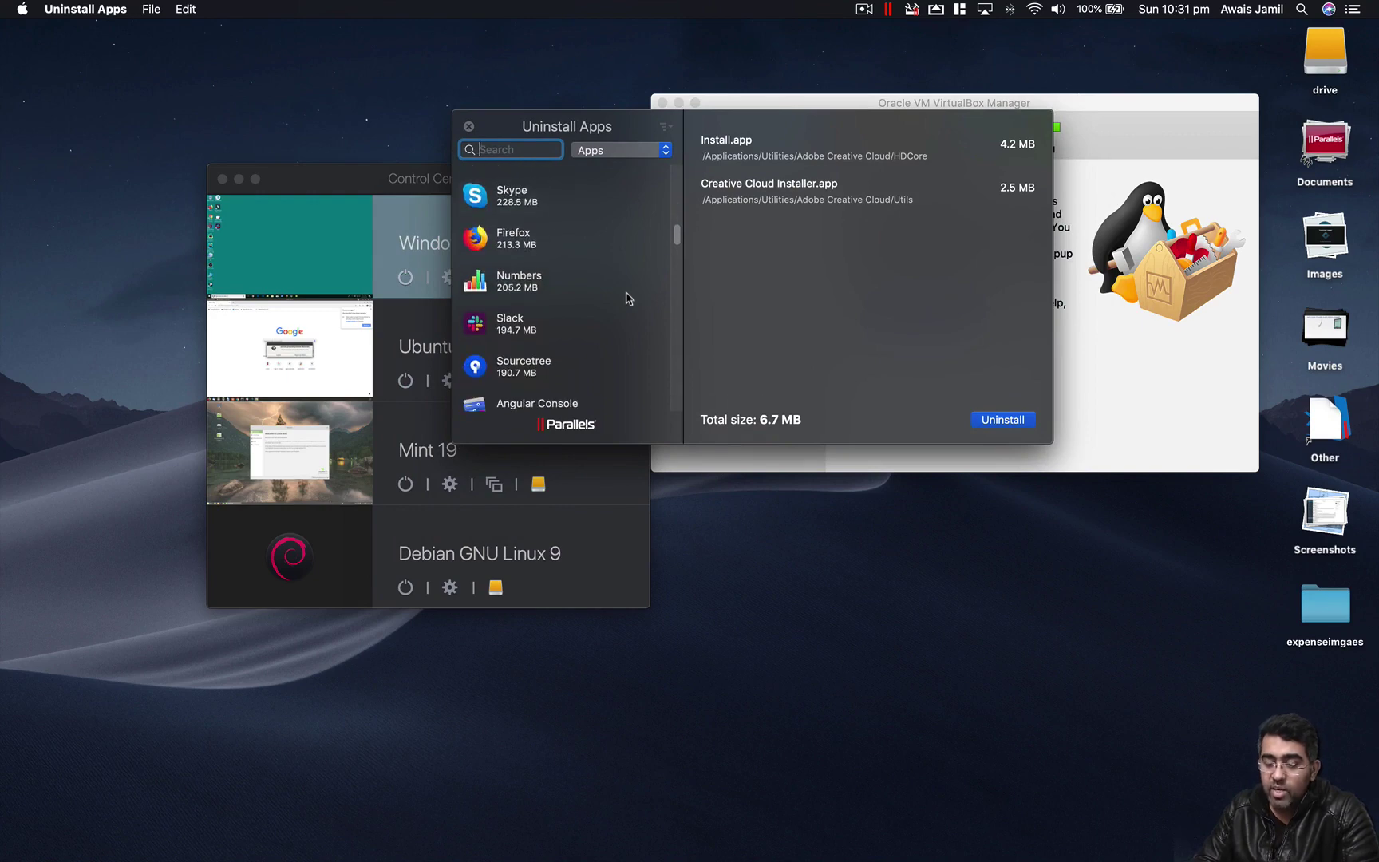
pyautogui.click(595, 241)
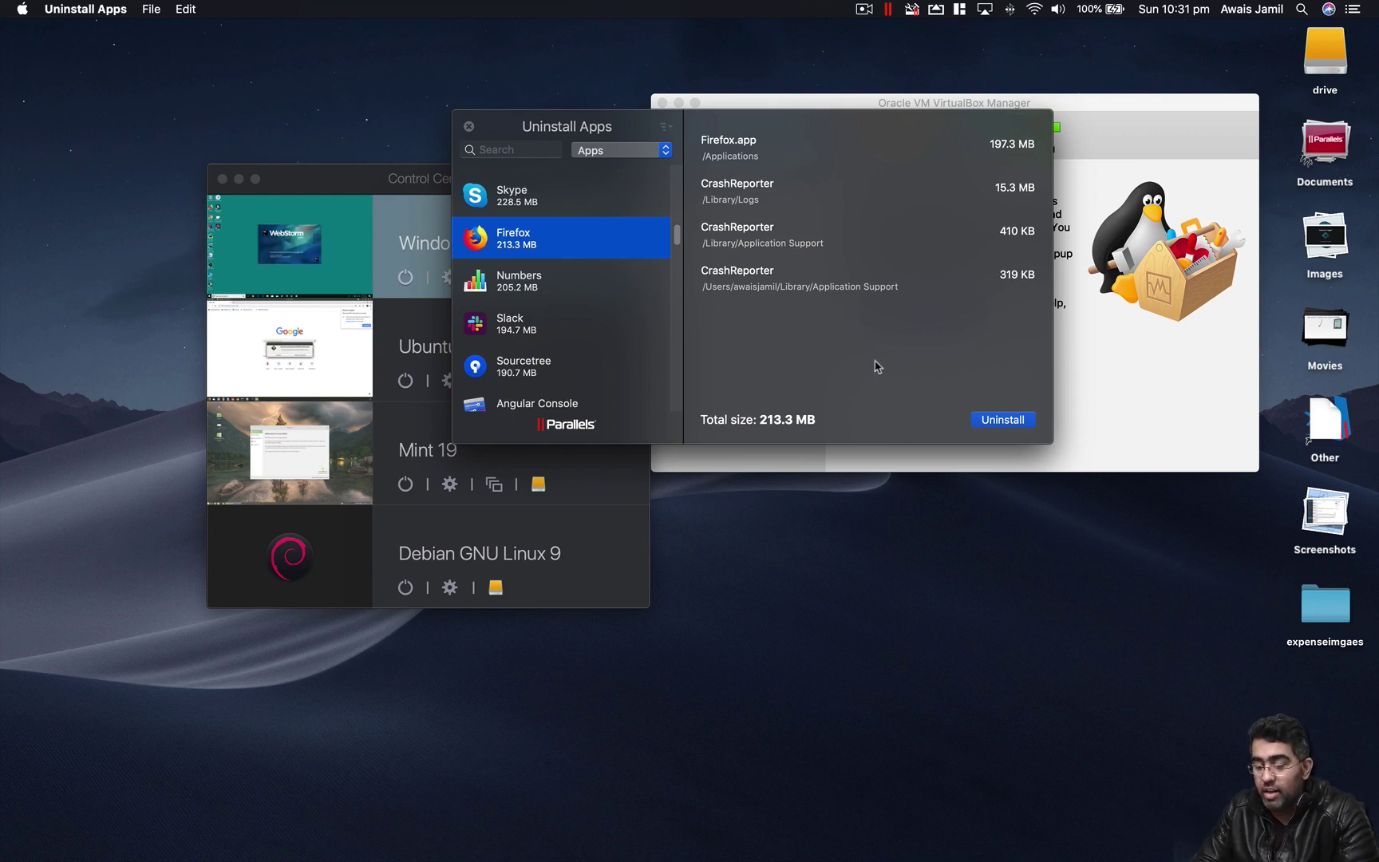
pyautogui.scroll(-3, 553, 239)
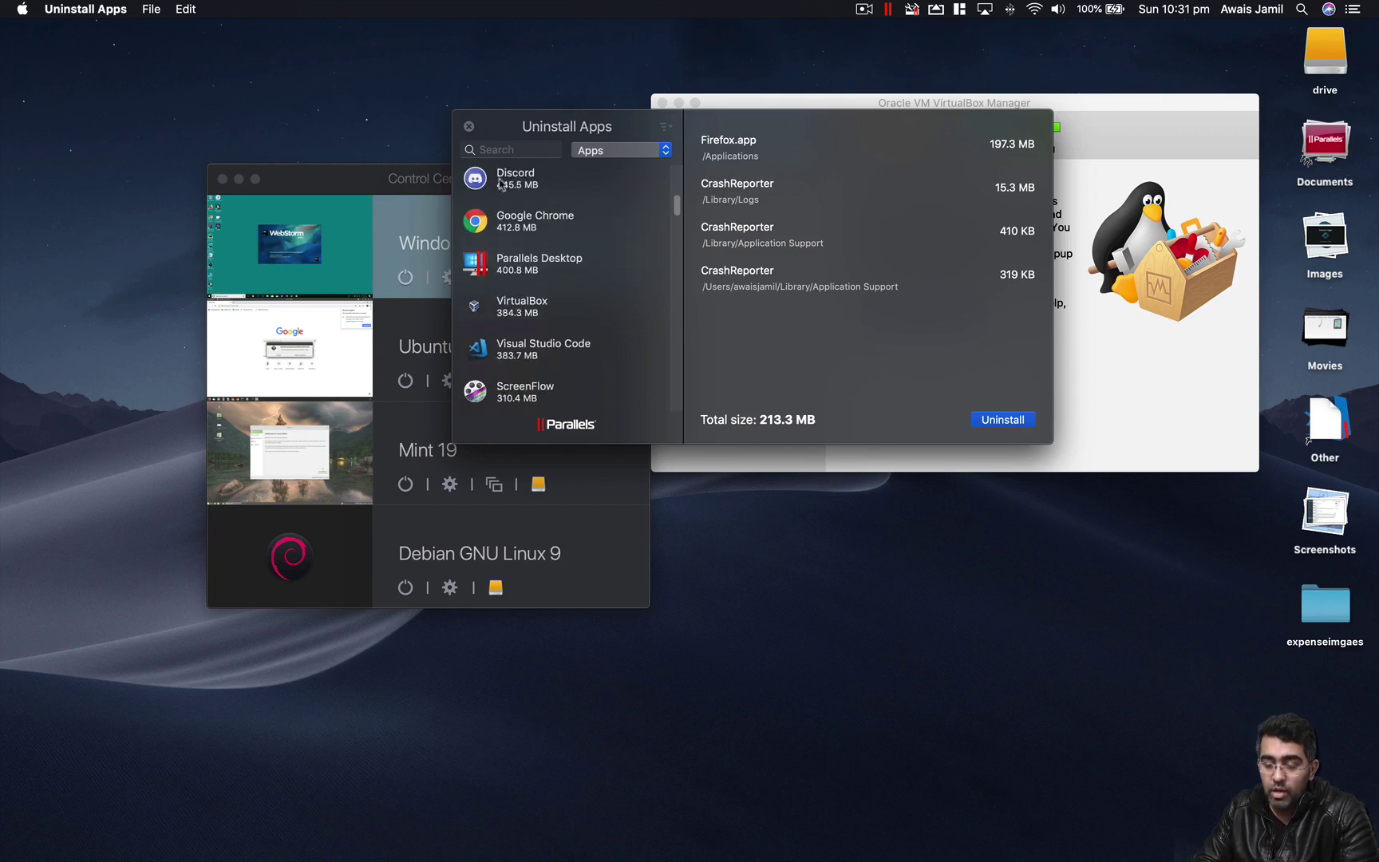
pyautogui.click(469, 126)
pyautogui.click(911, 10)
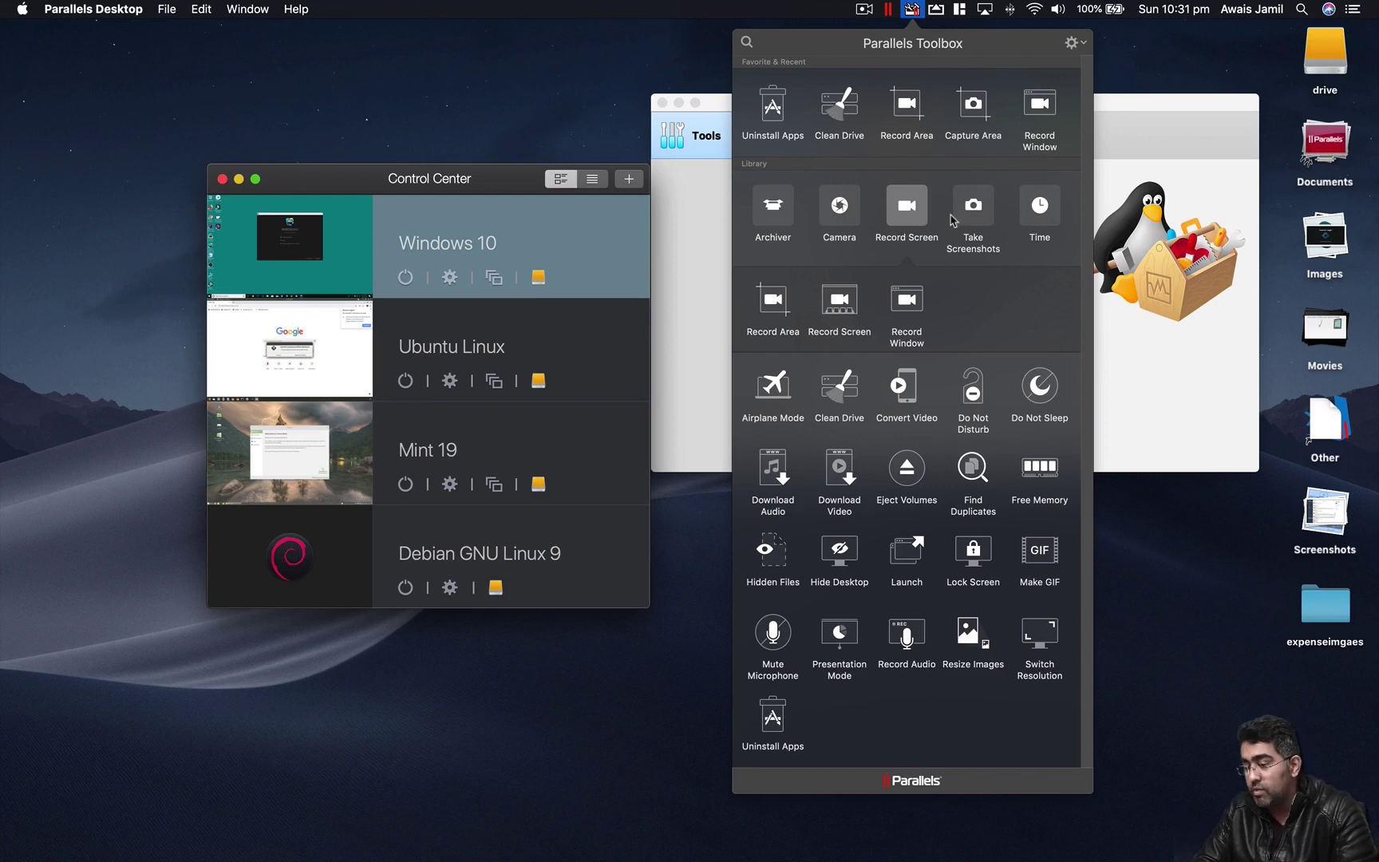
# - Choose Exit Full Screen from the Parallels menu-bar View options so Windows 10 runs windowed
pyautogui.click(887, 9)
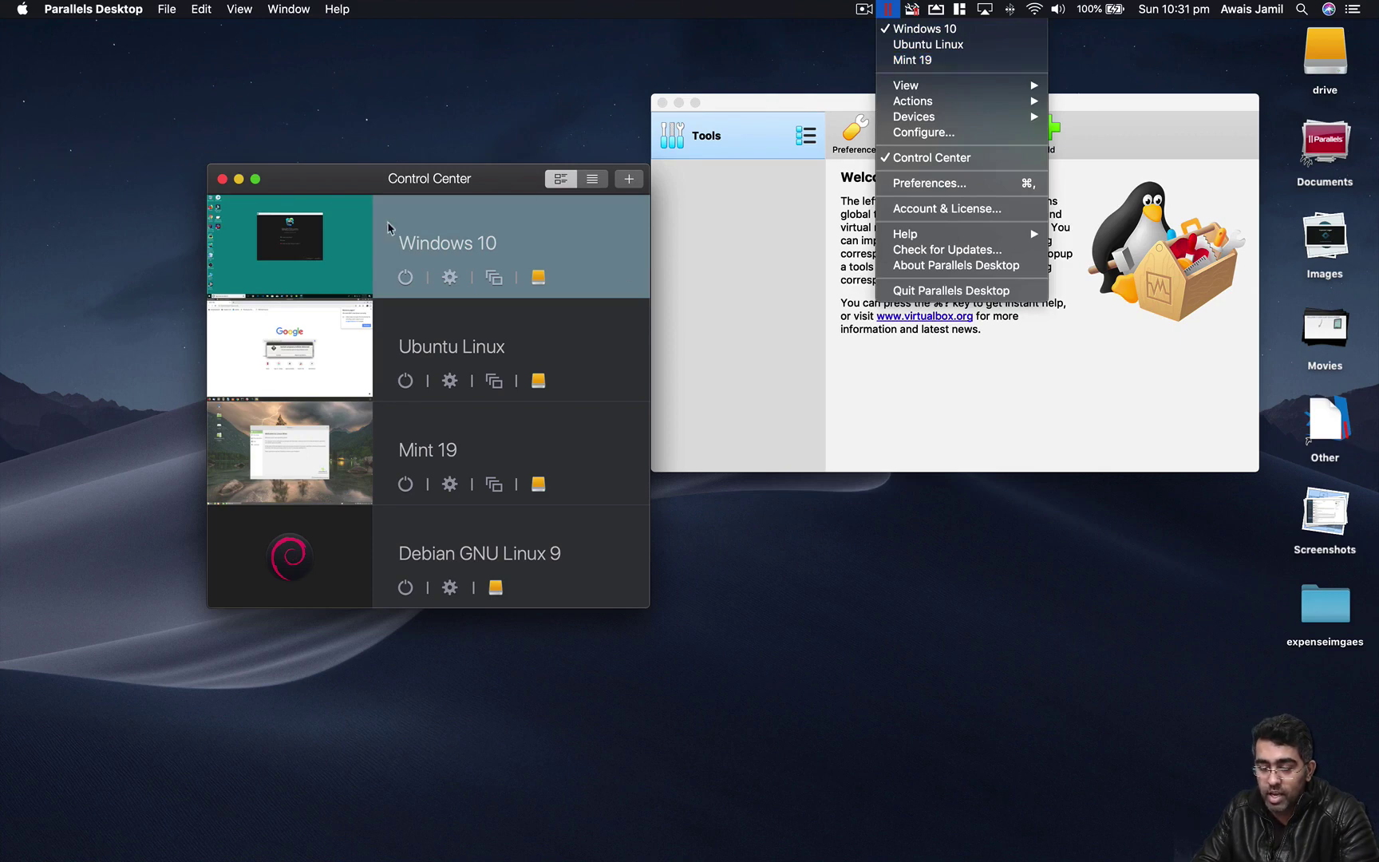
pyautogui.click(287, 259)
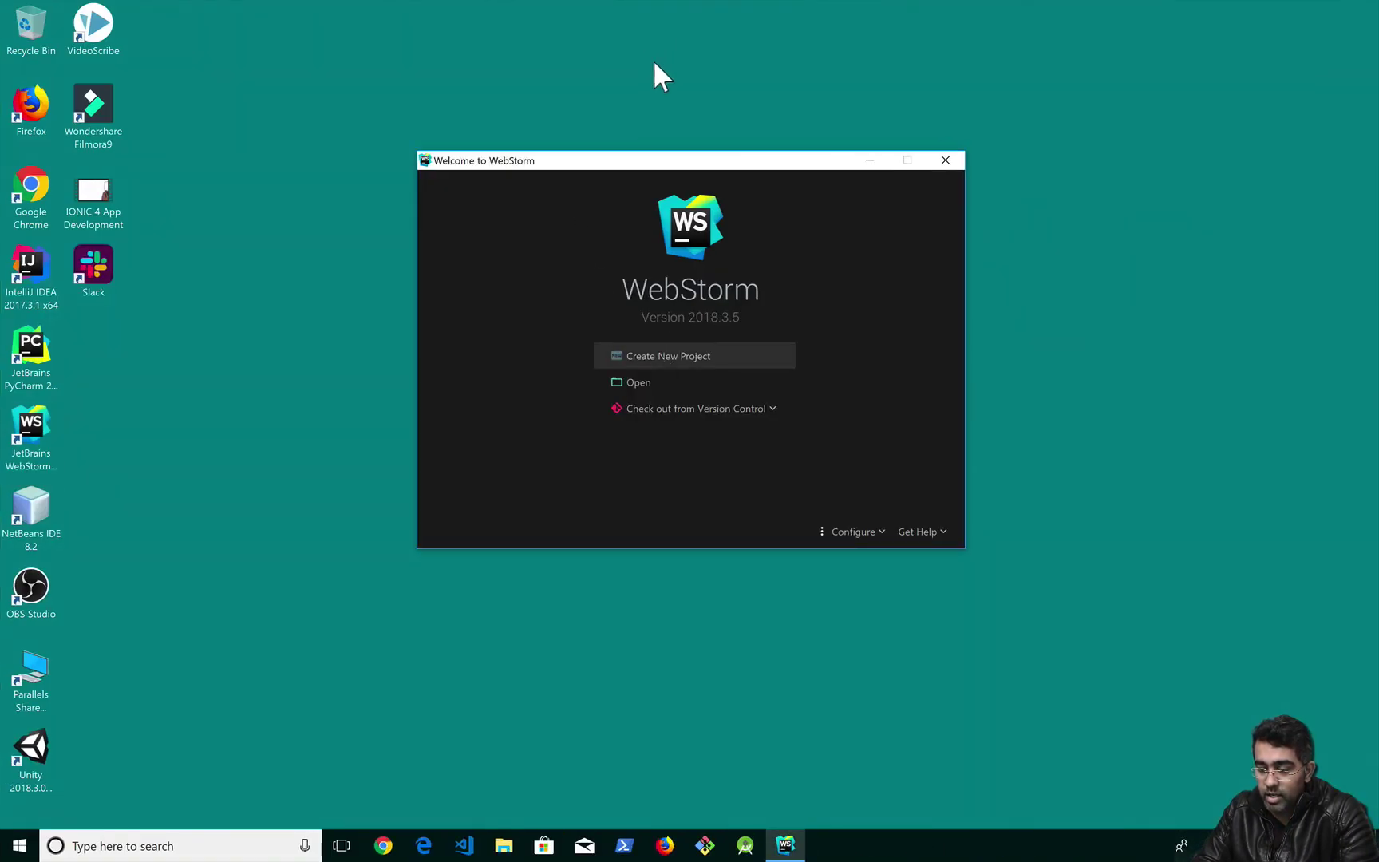
pyautogui.hotkey('ctrl', 'Left')
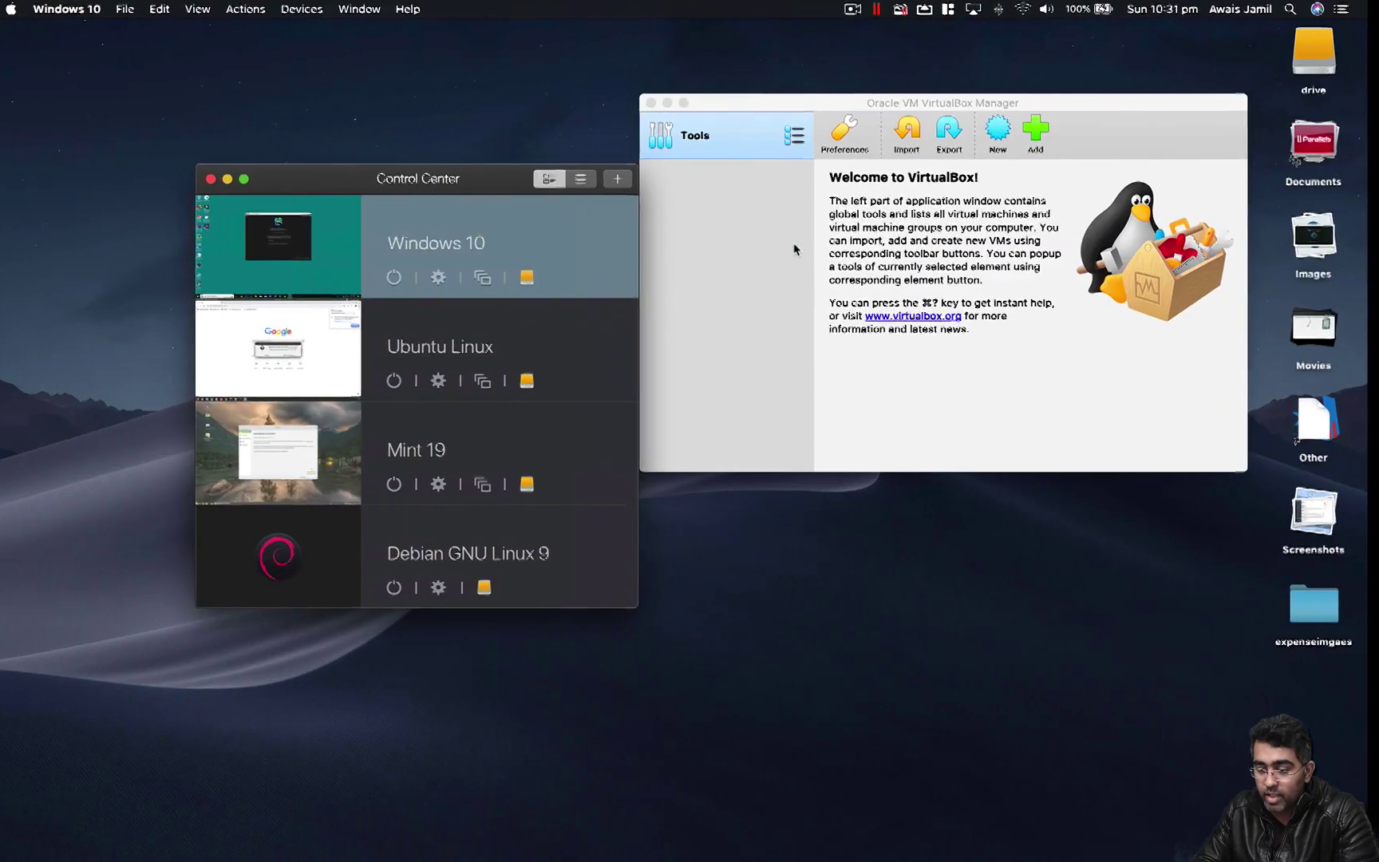
pyautogui.click(888, 11)
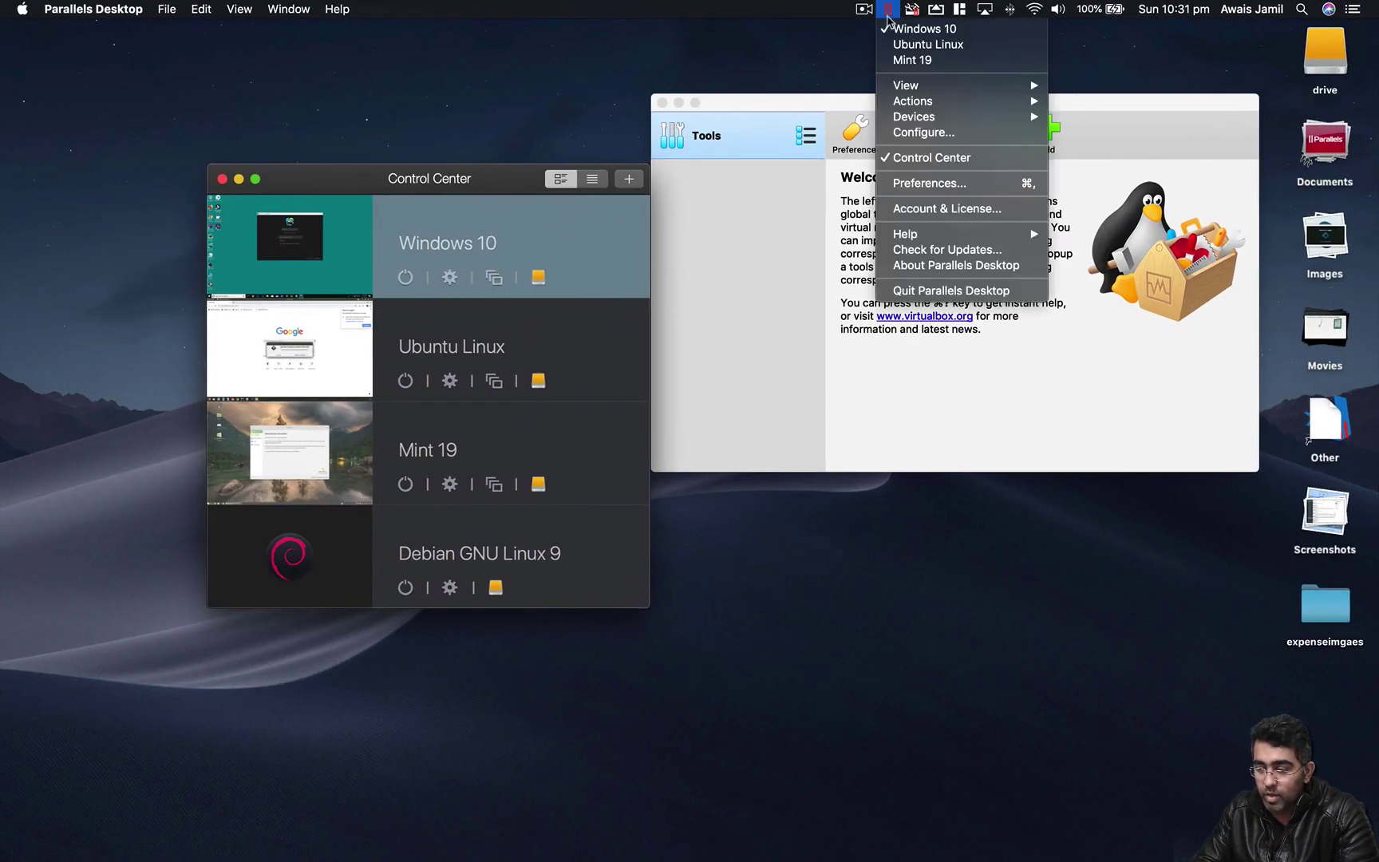
pyautogui.moveTo(966, 90)
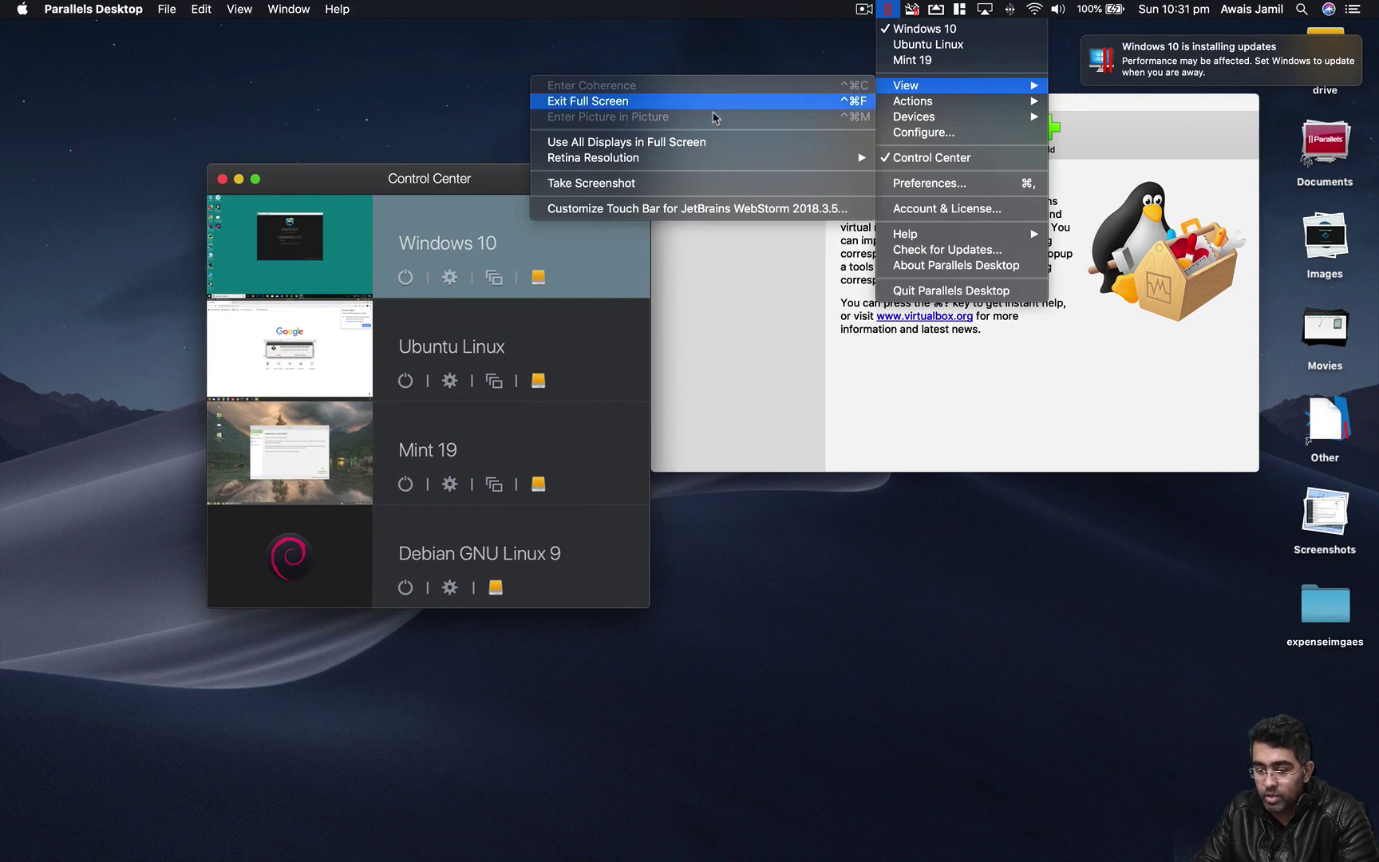
pyautogui.click(647, 101)
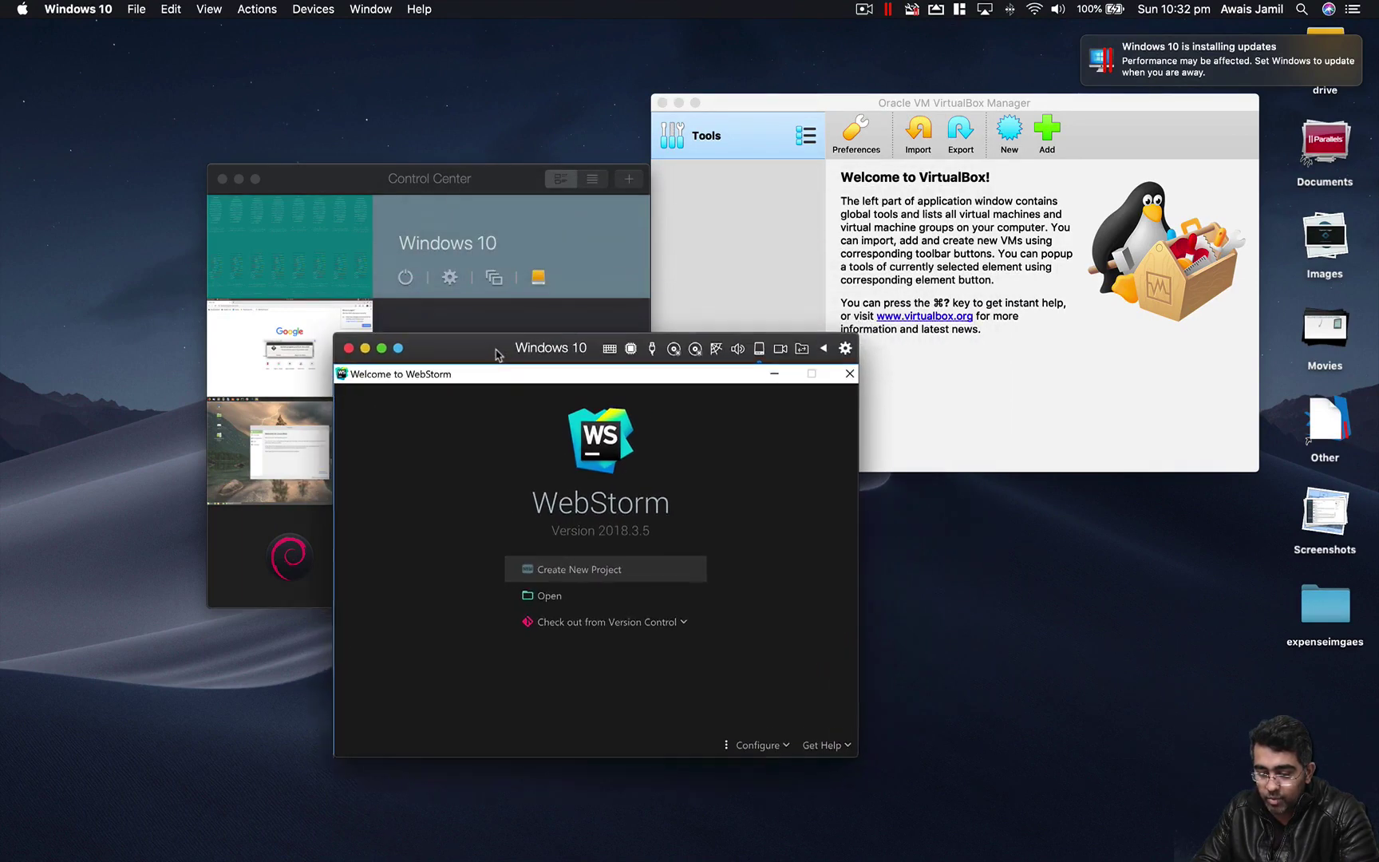
# - Choose Enter Coherence for Windows 10 from the Parallels status menu and accept enabling Shared Applications
pyautogui.click(210, 10)
pyautogui.moveTo(331, 103)
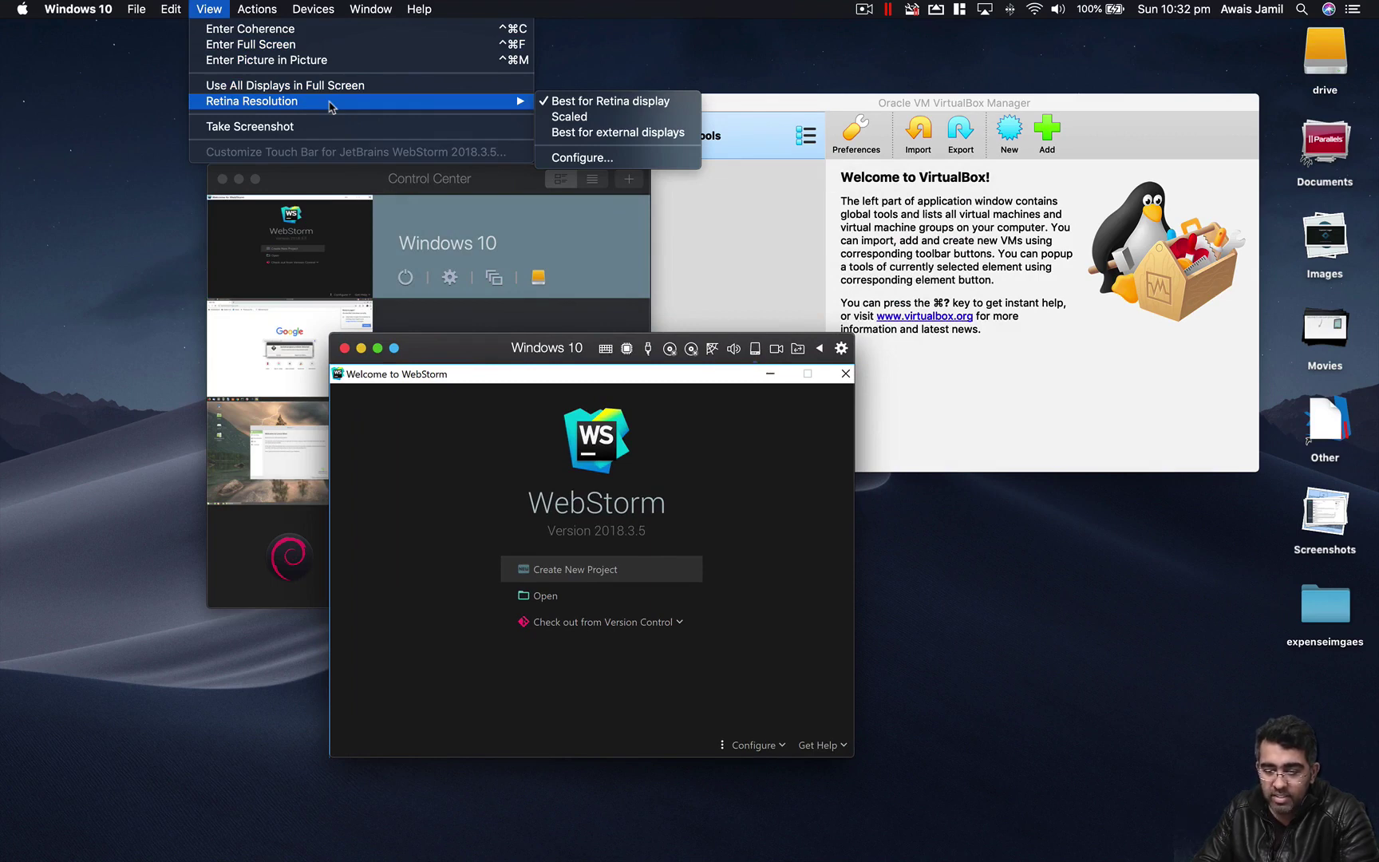
pyautogui.moveTo(257, 9)
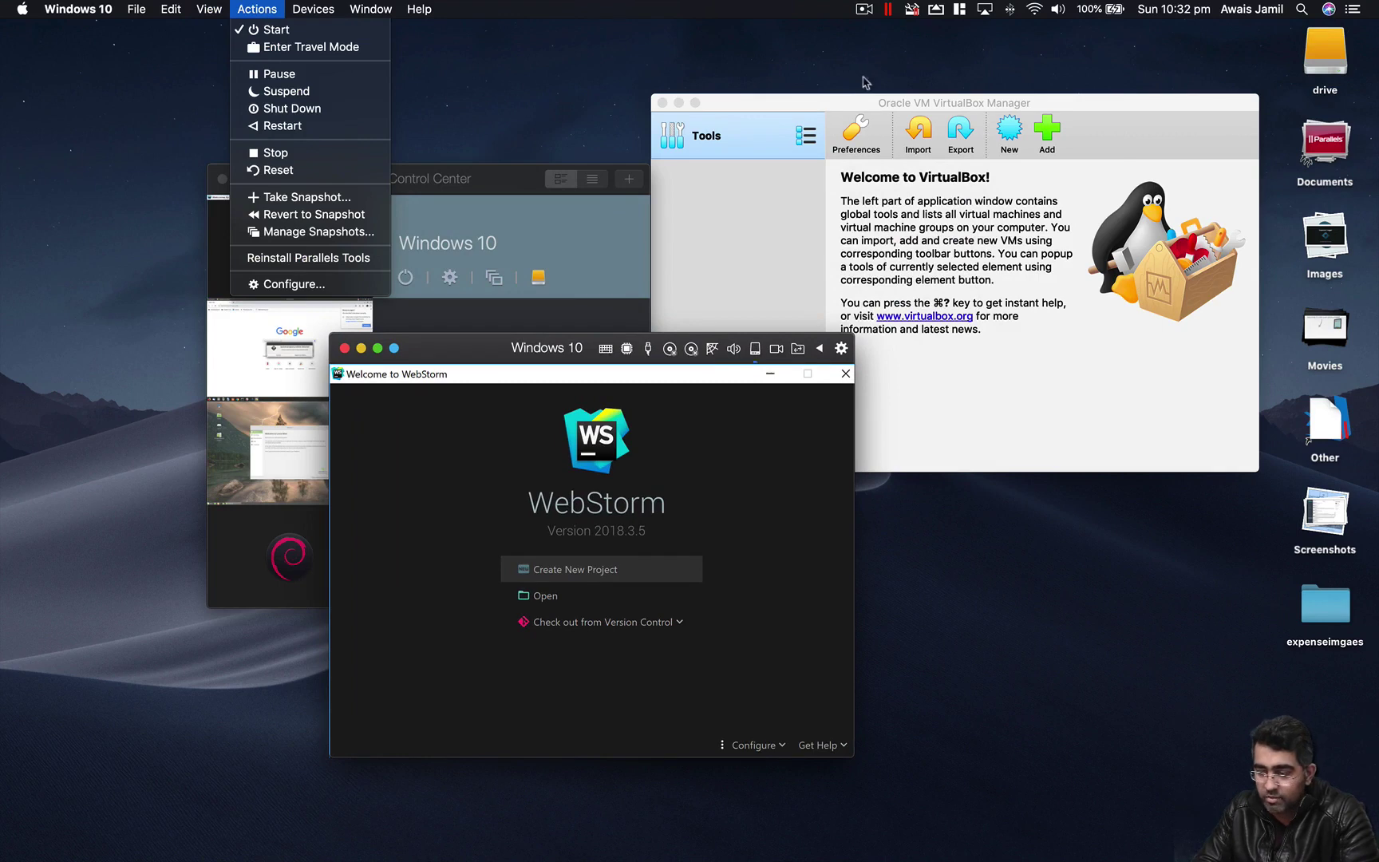
pyautogui.click(889, 11)
pyautogui.click(889, 11)
pyautogui.moveTo(979, 84)
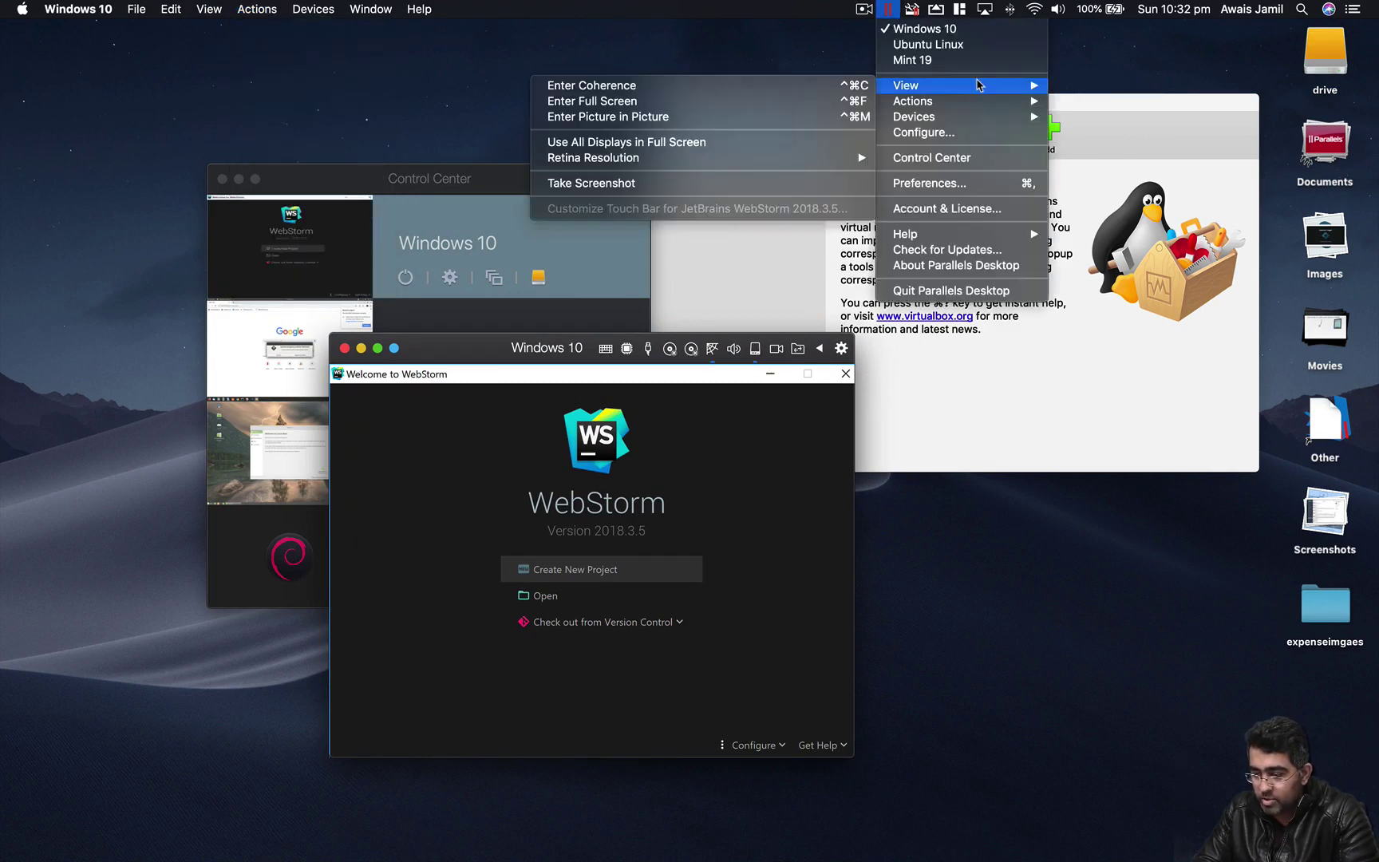
pyautogui.click(641, 91)
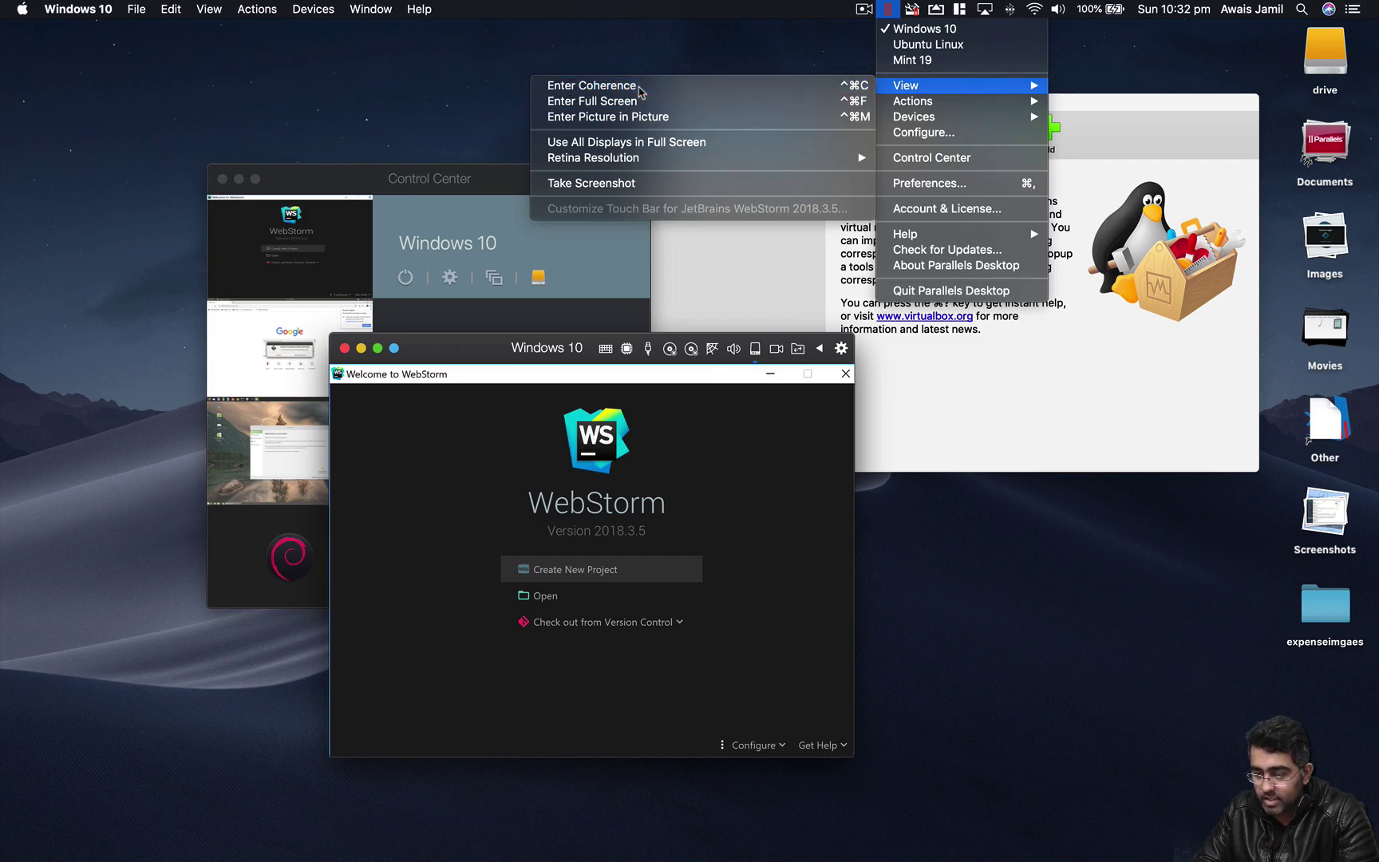
pyautogui.click(748, 457)
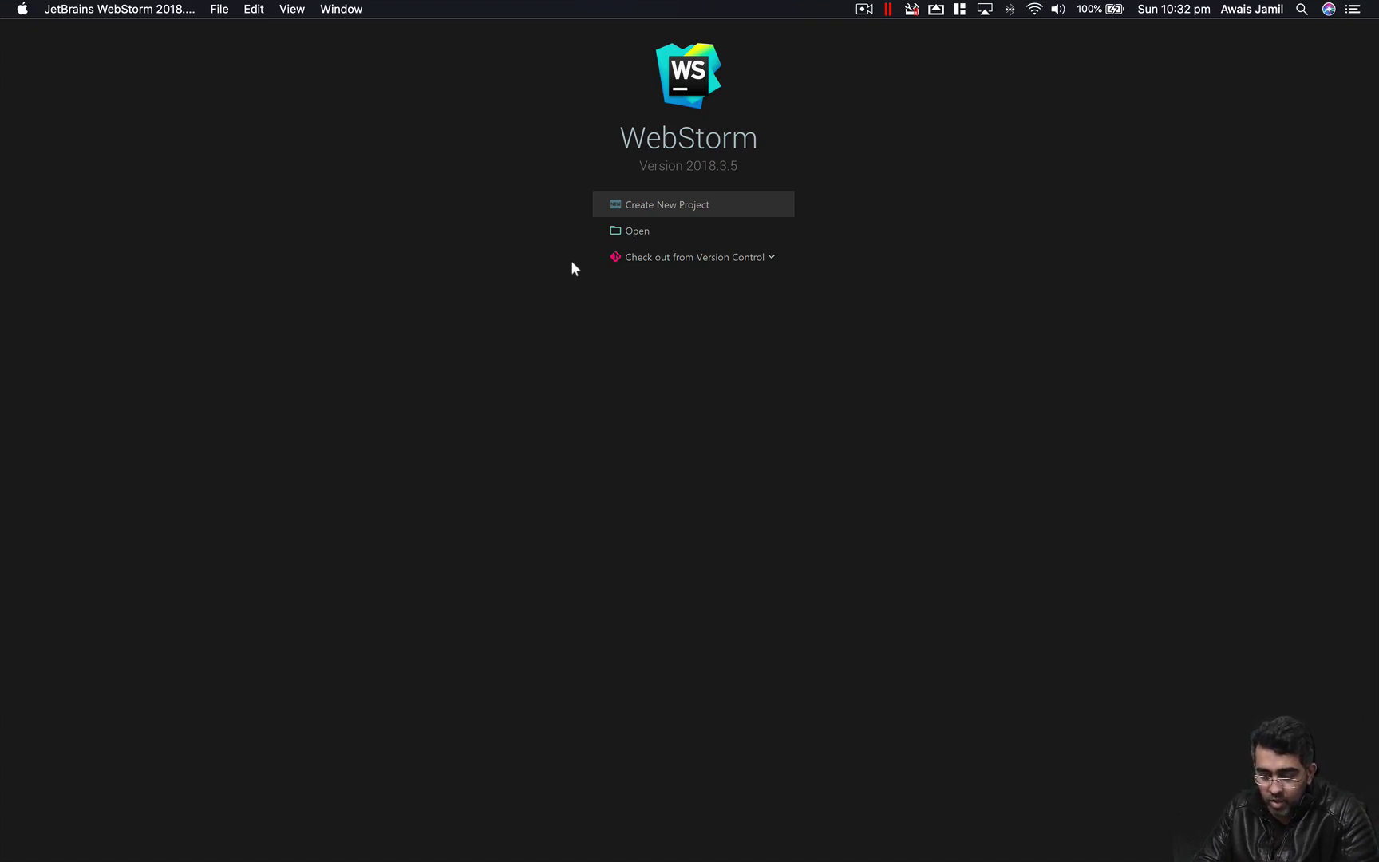
# - Search Spotlight for 'video', after clearing an initial 'je', to surface the Windows VideoScribe app
pyautogui.press('super+space')
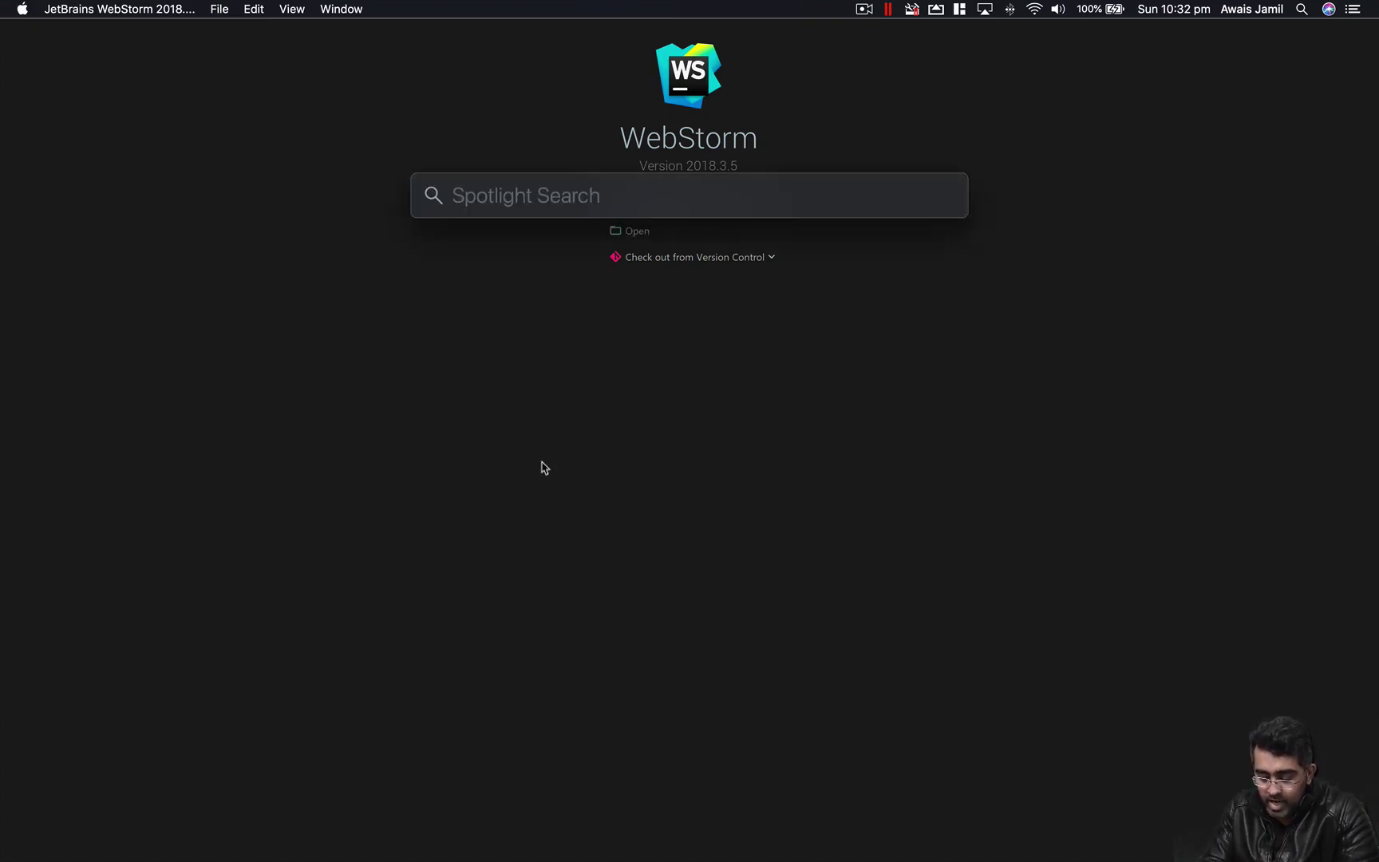
pyautogui.write('je')
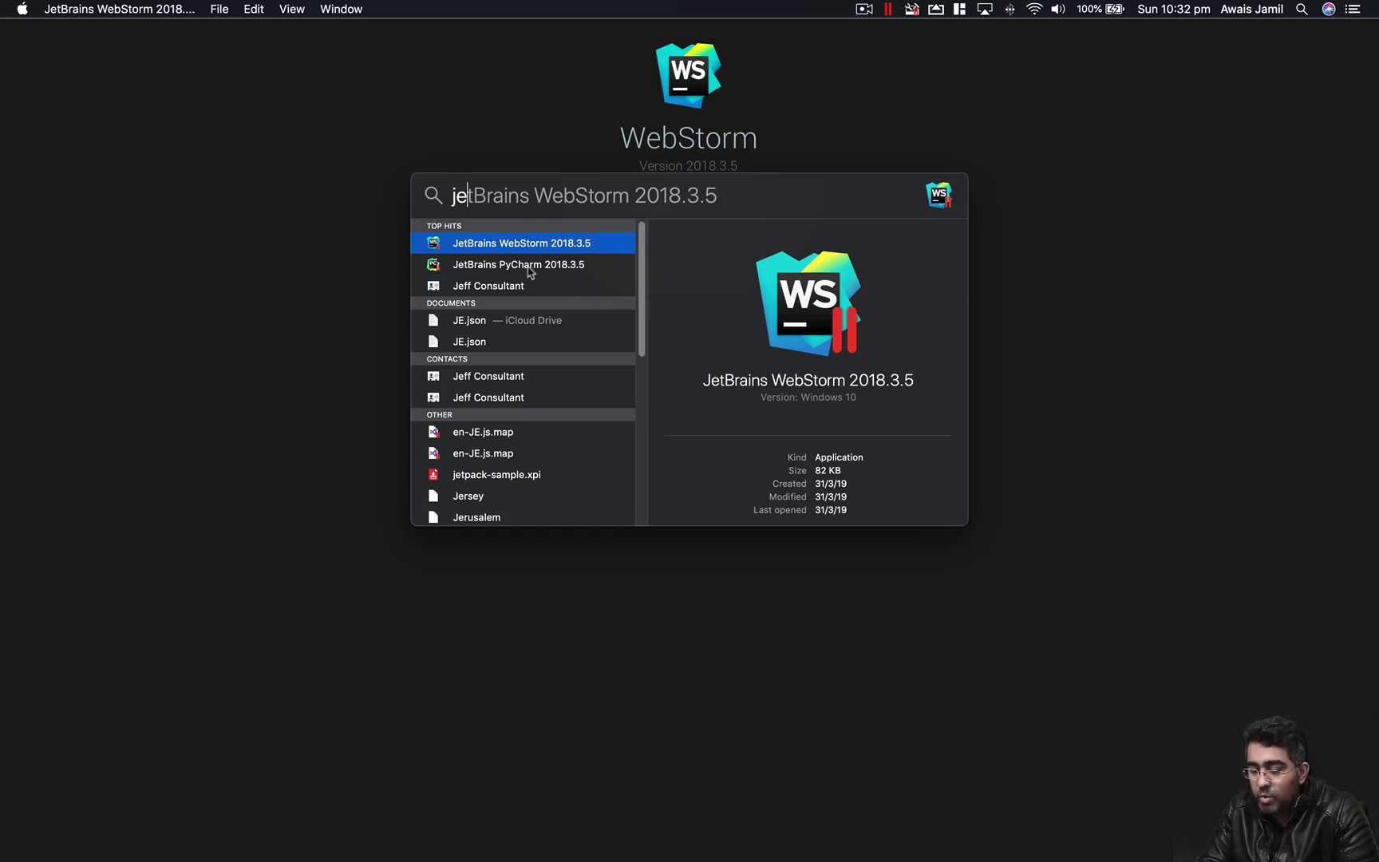
pyautogui.press('Escape')
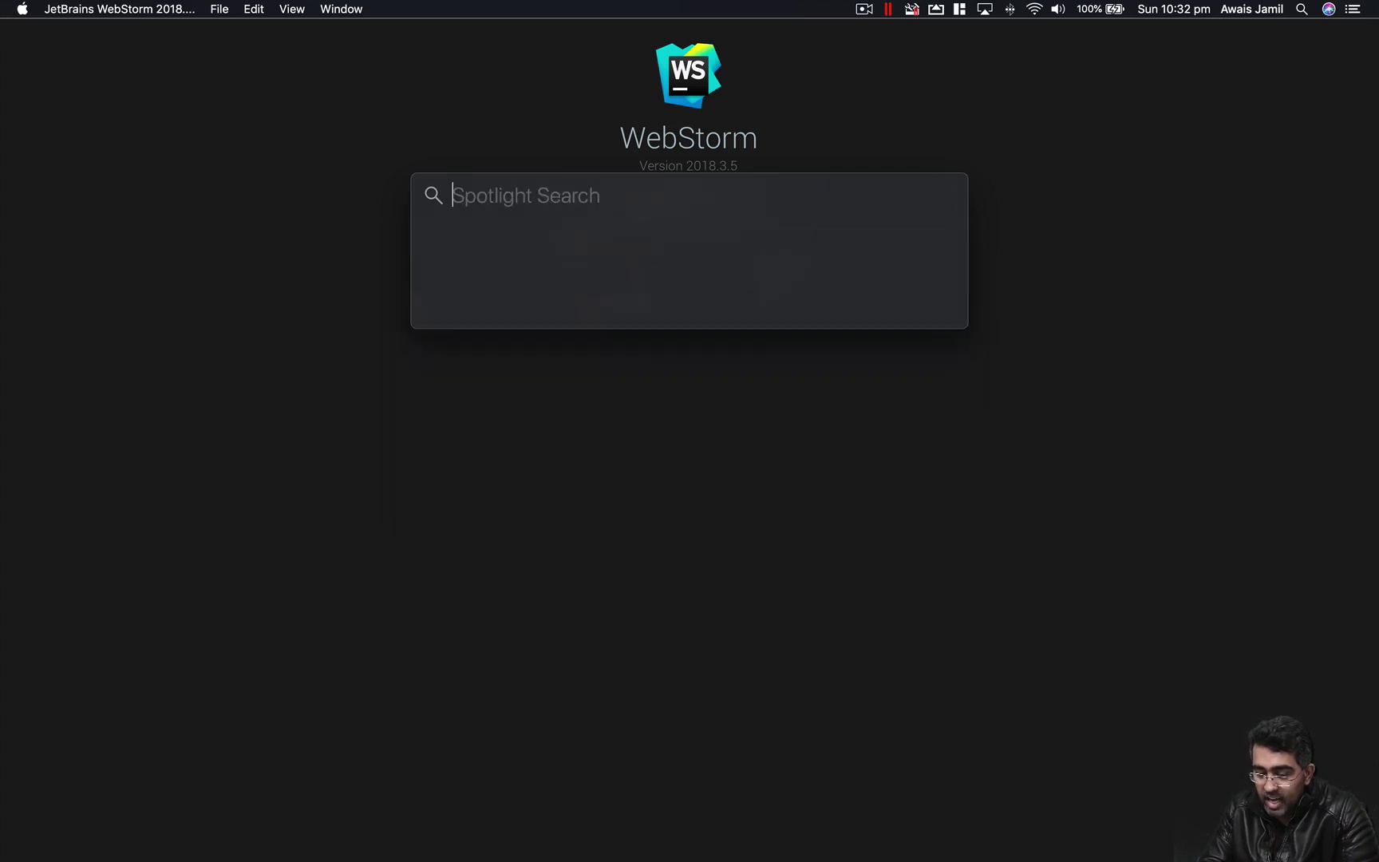
pyautogui.write('video')
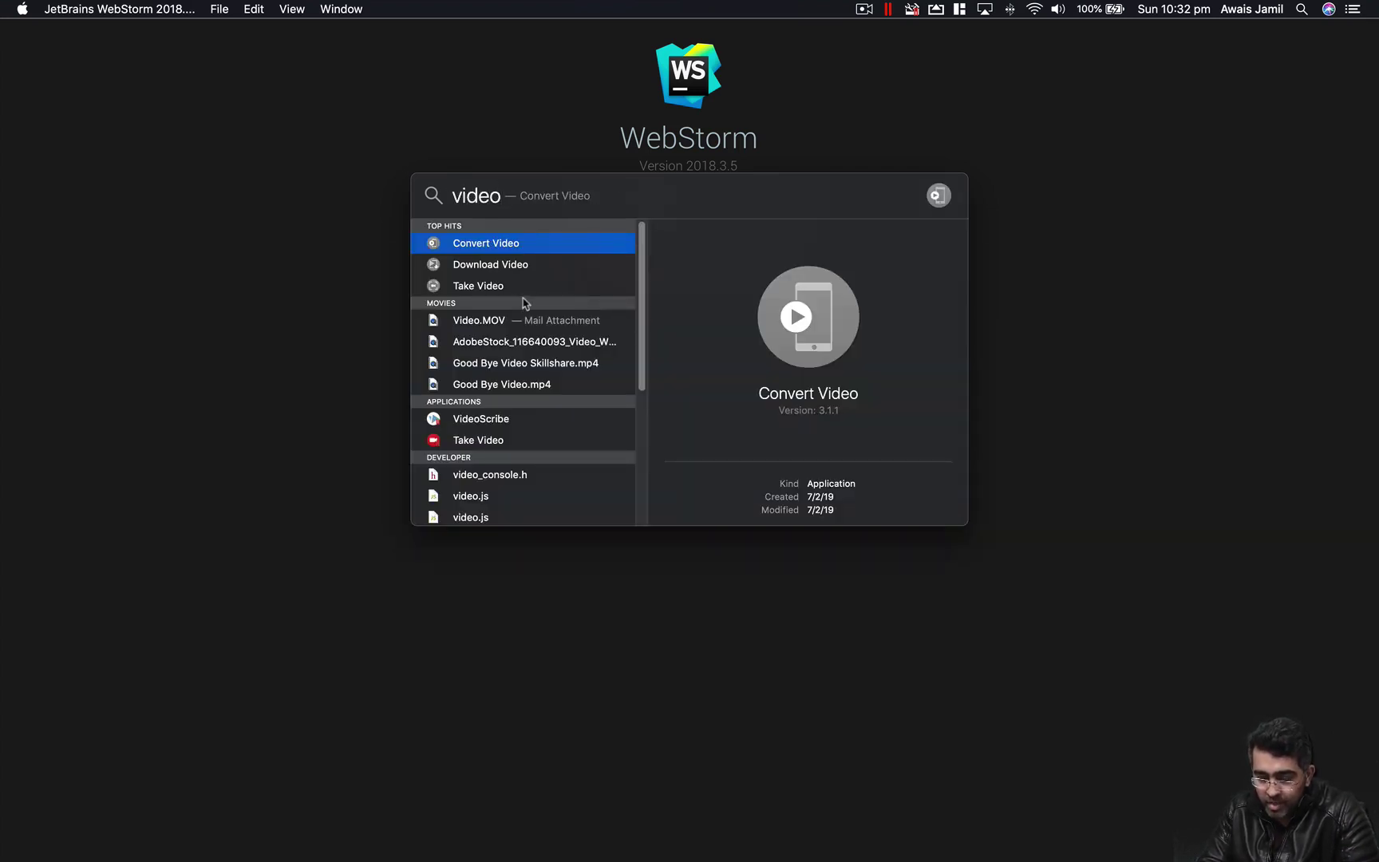
# - Launch VideoScribe from the Spotlight results and dismiss its application updates notice
pyautogui.click(471, 419)
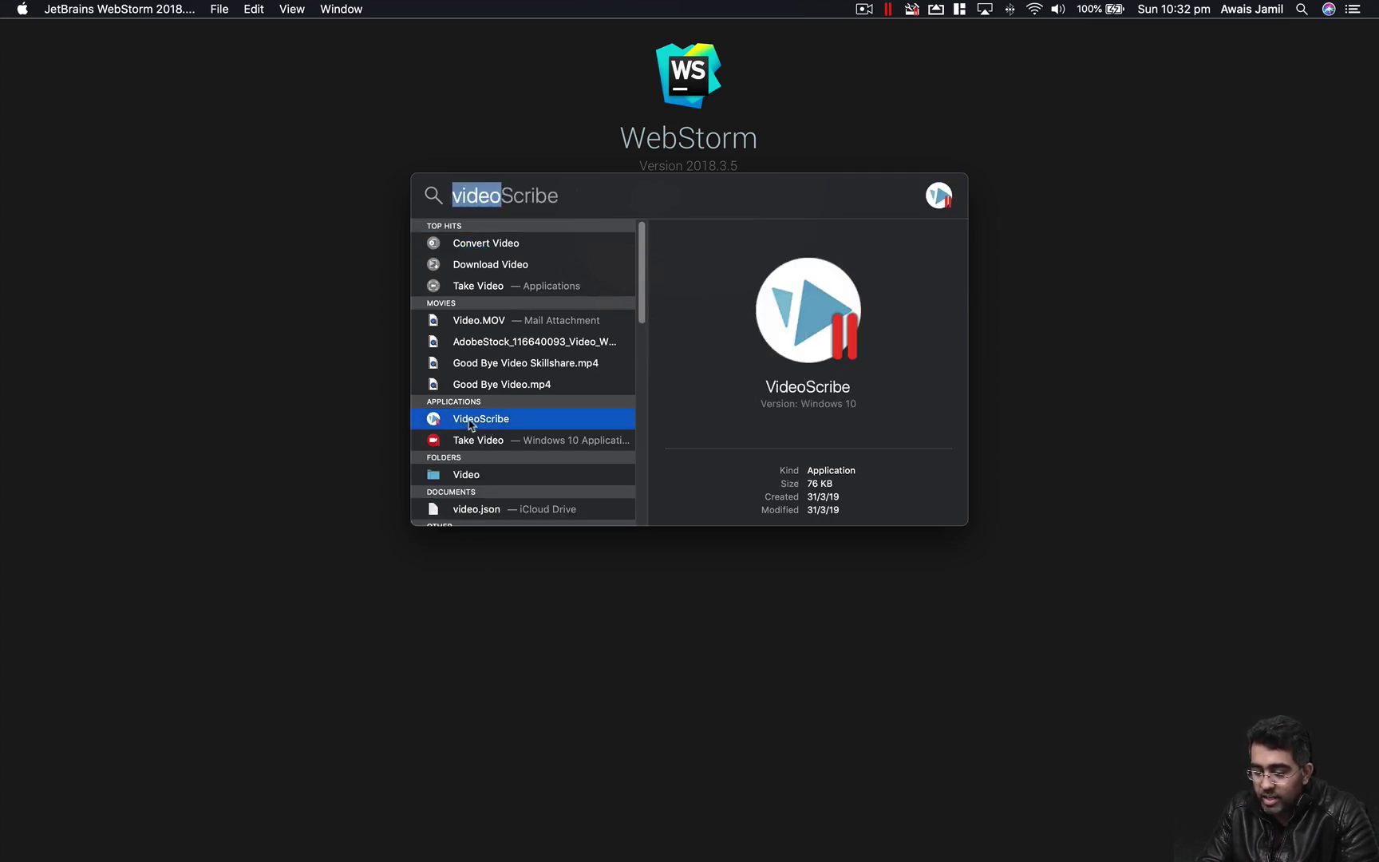
pyautogui.doubleClick(470, 423)
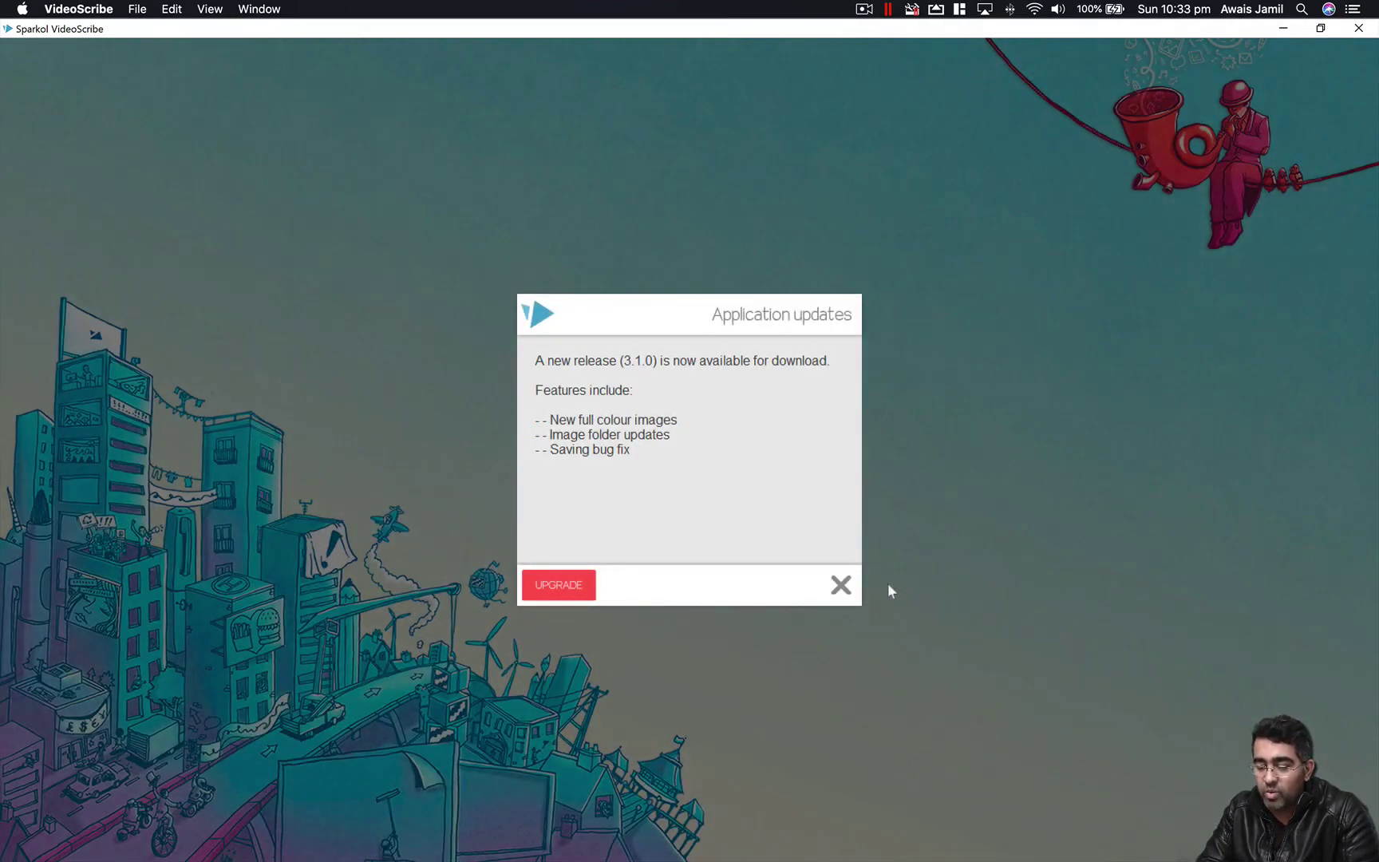
pyautogui.click(840, 585)
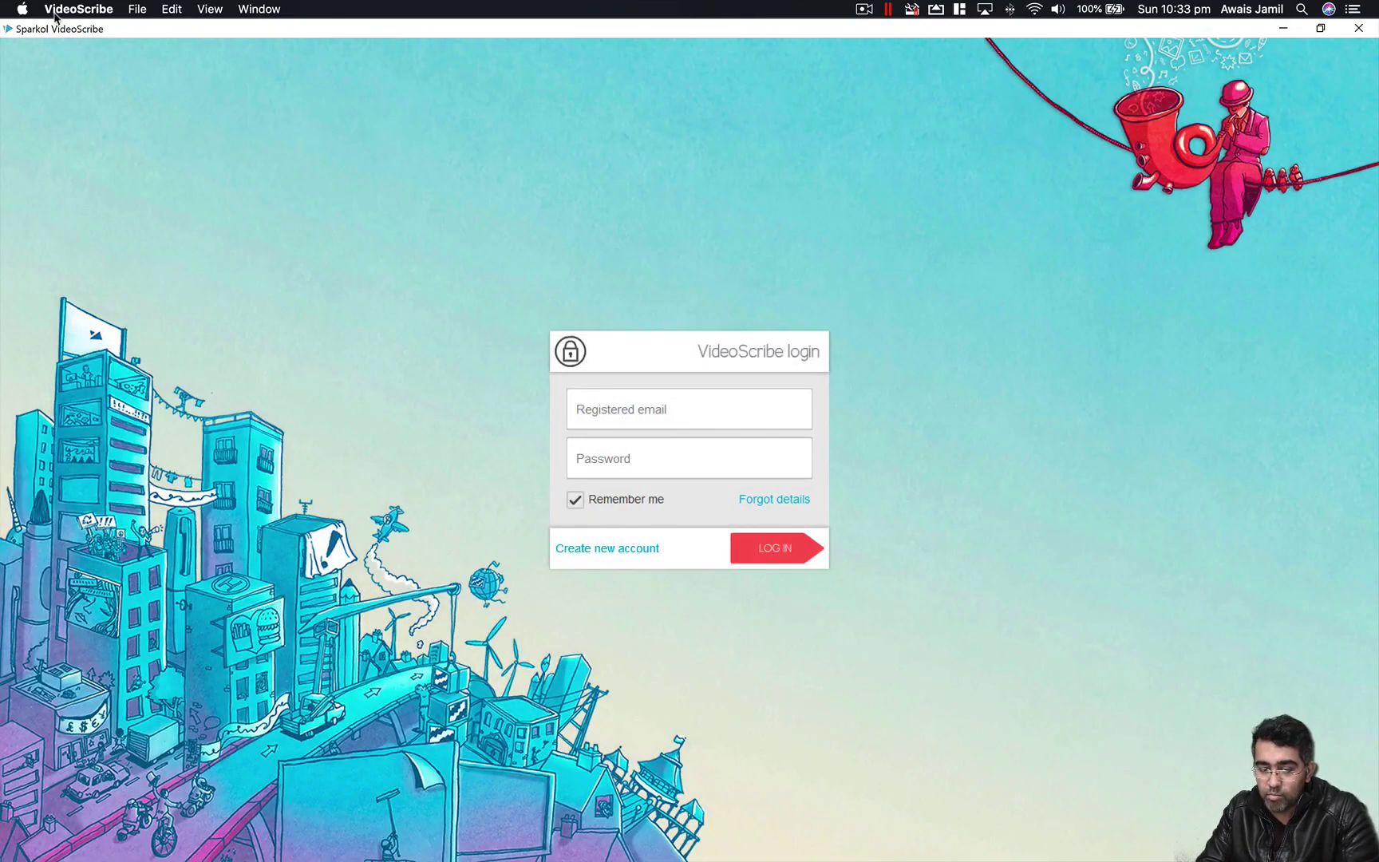
# - Quit VideoScribe, confirming the close prompt, and then quit WebStorm
pyautogui.click(55, 14)
pyautogui.click(95, 135)
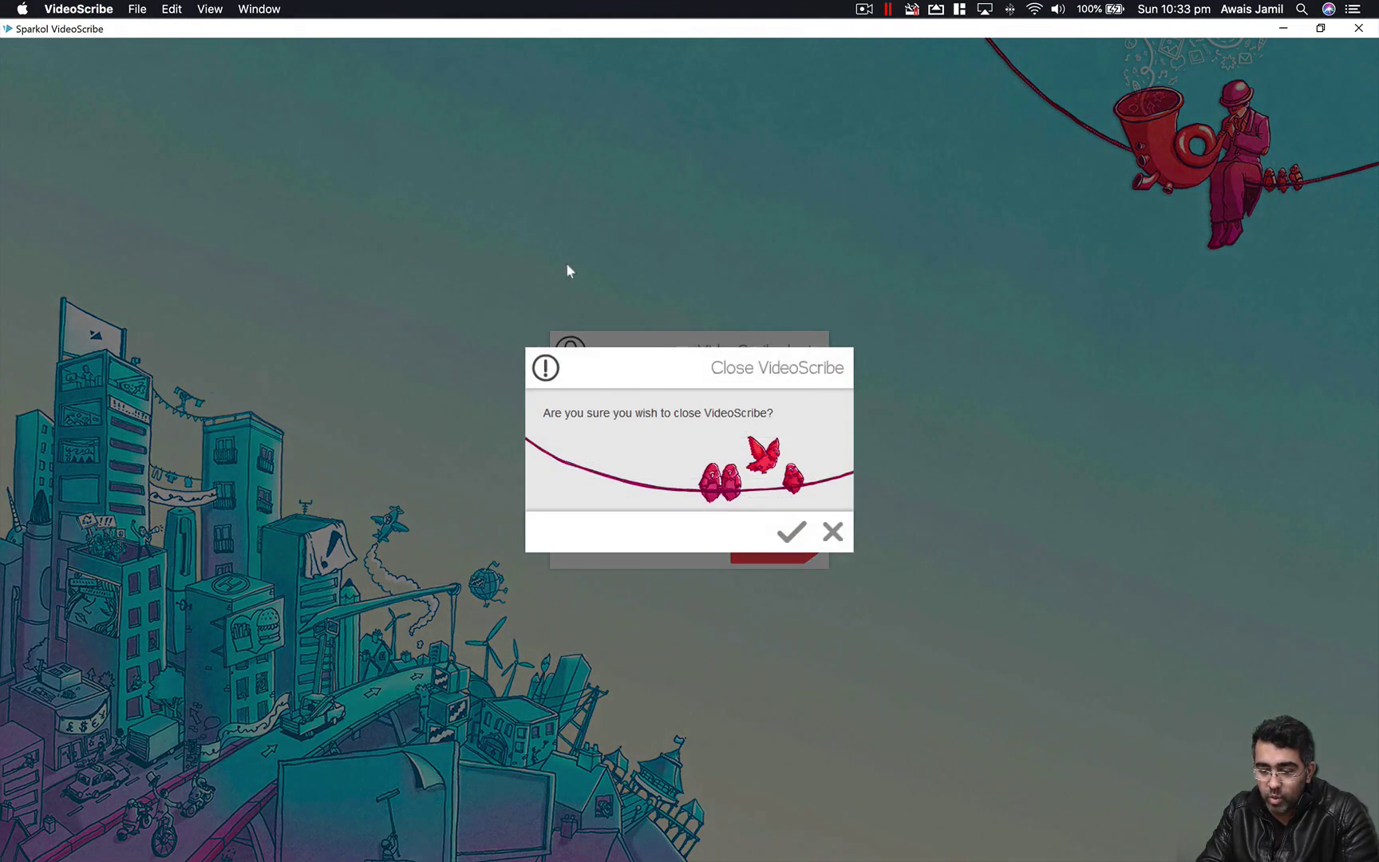
pyautogui.click(791, 530)
pyautogui.click(102, 10)
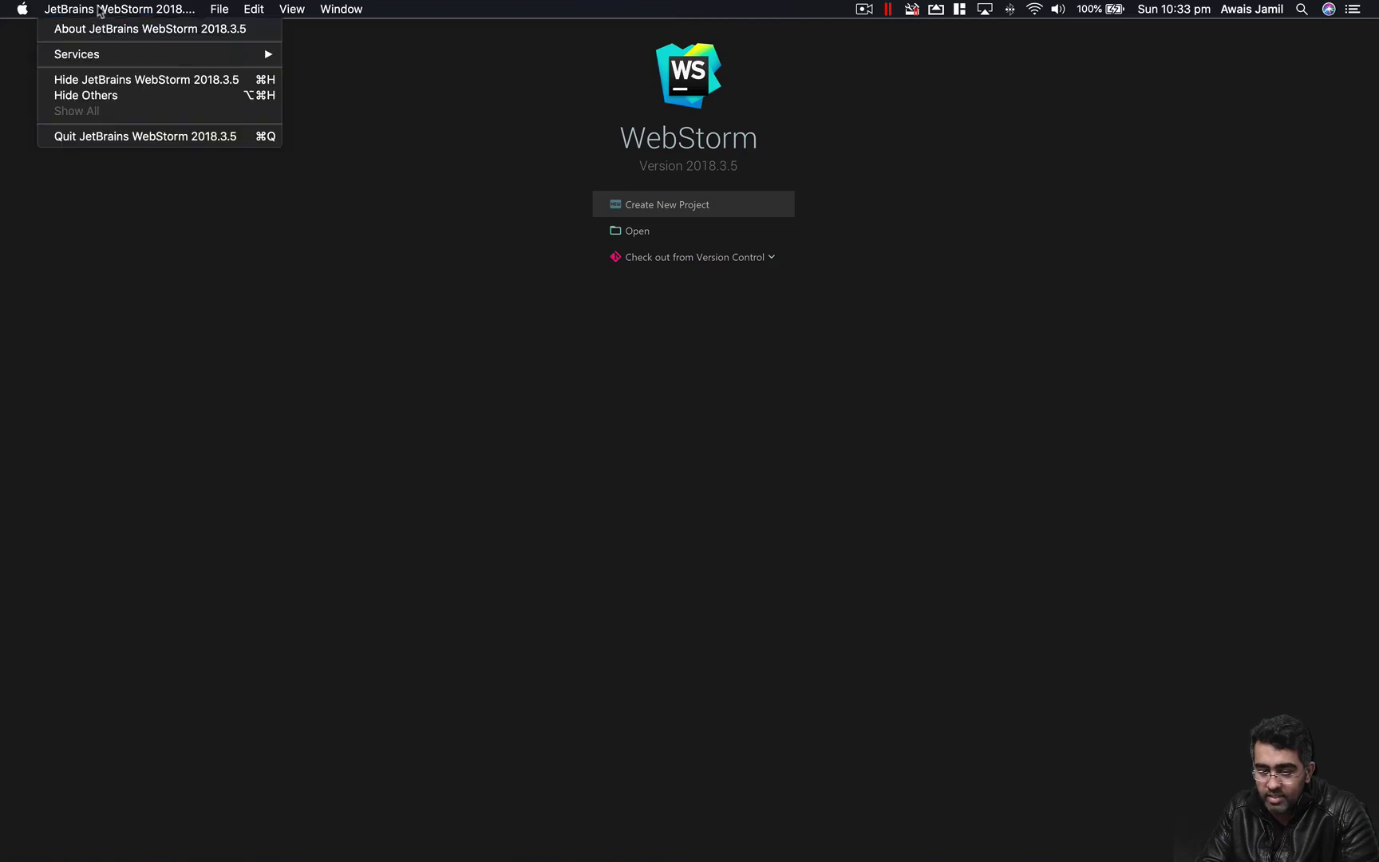
pyautogui.click(111, 138)
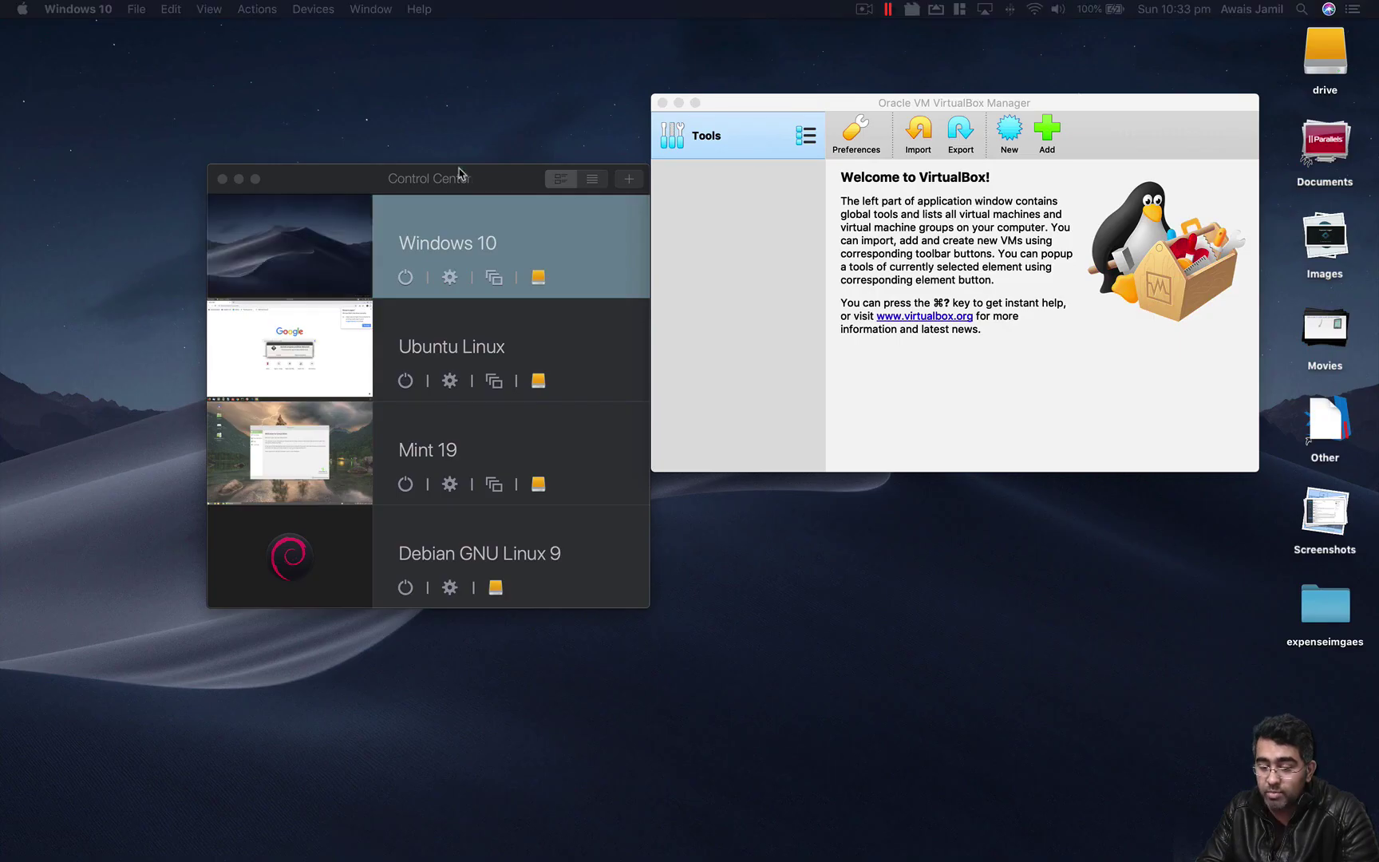
# - Move the Control Center window up and left, leaving VirtualBox Manager in front beside it
pyautogui.moveTo(454, 169); pyautogui.dragTo(359, 81)
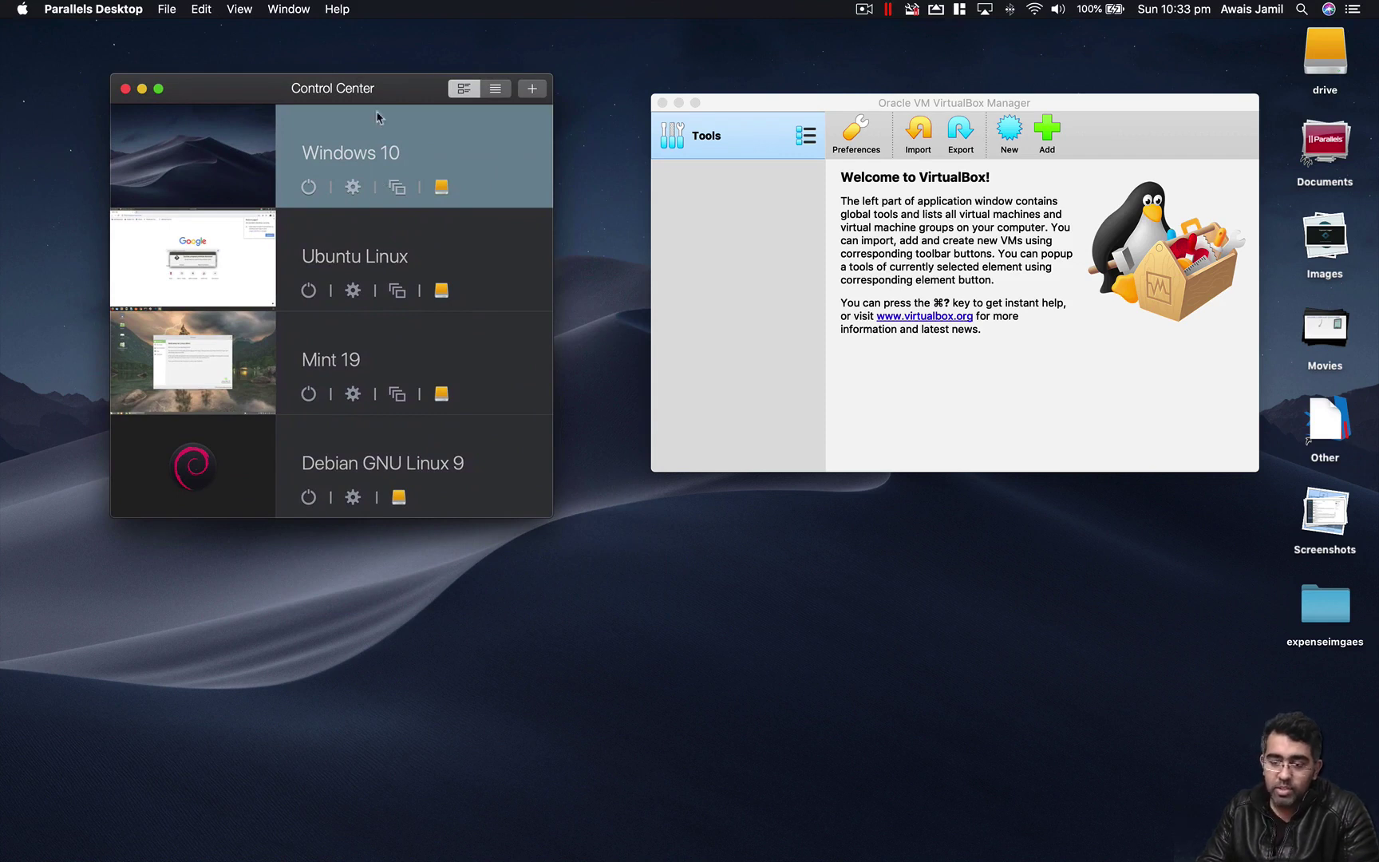
pyautogui.moveTo(378, 89); pyautogui.dragTo(406, 119)
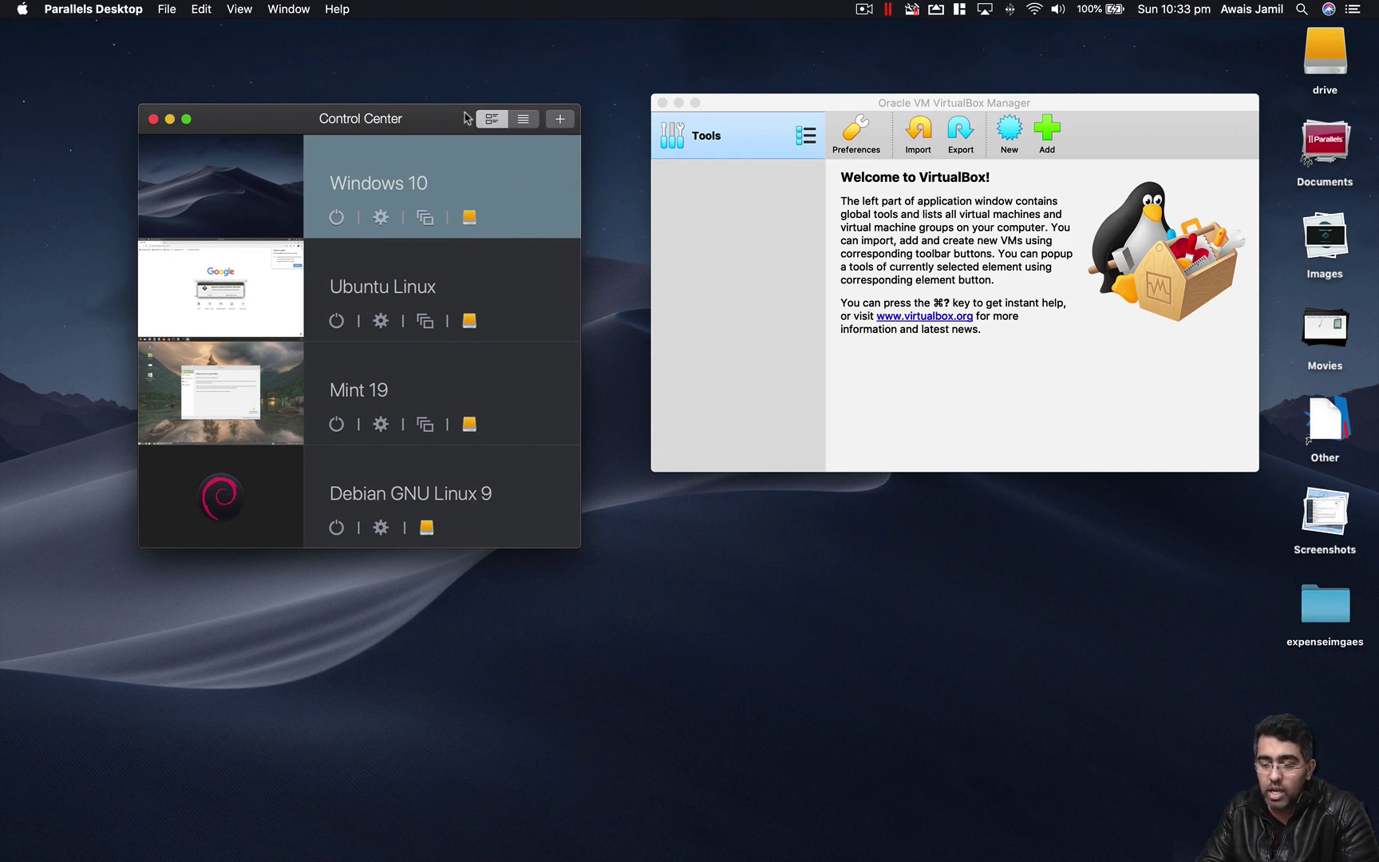
pyautogui.click(717, 251)
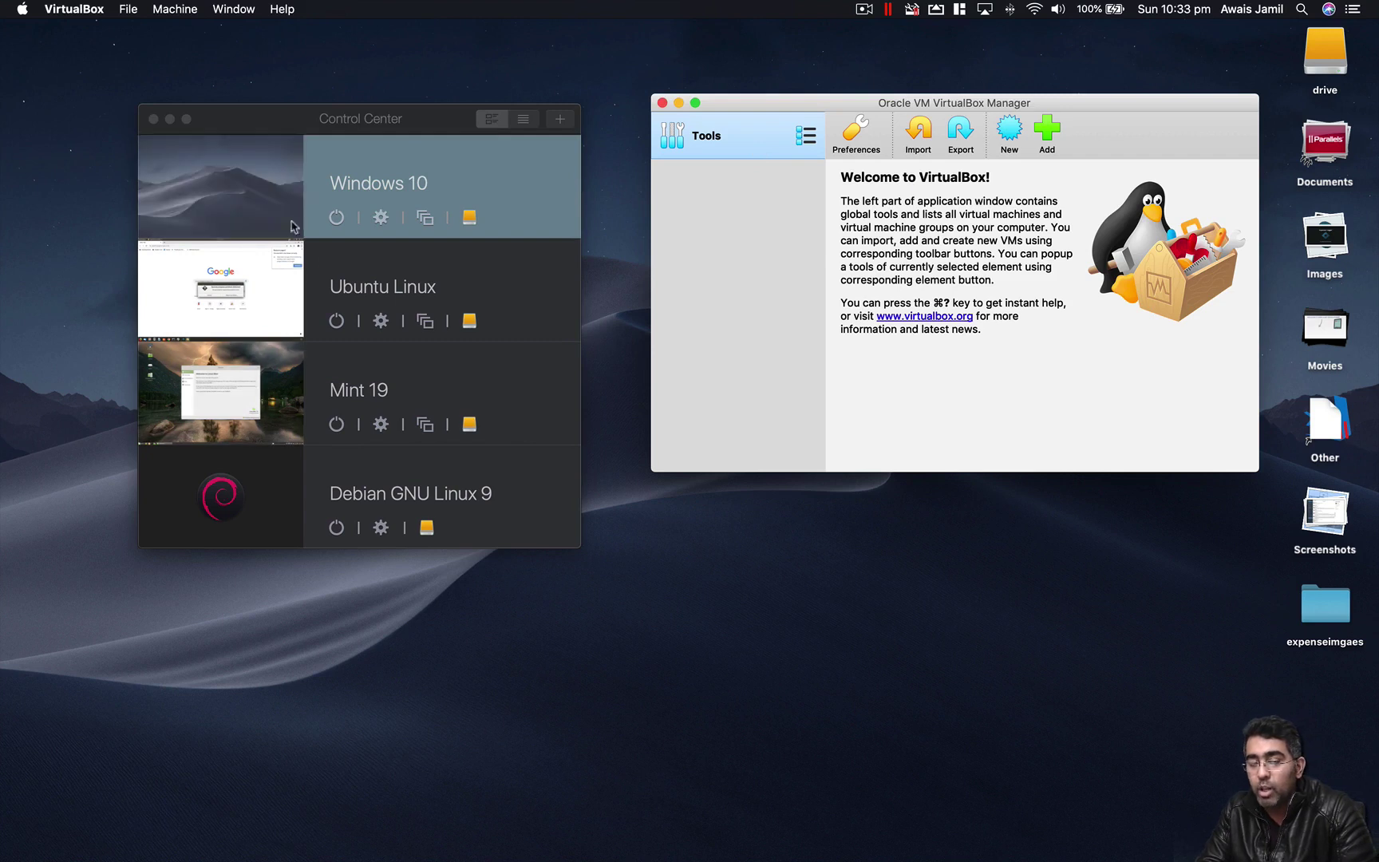
pyautogui.moveTo(330, 124); pyautogui.dragTo(342, 123)
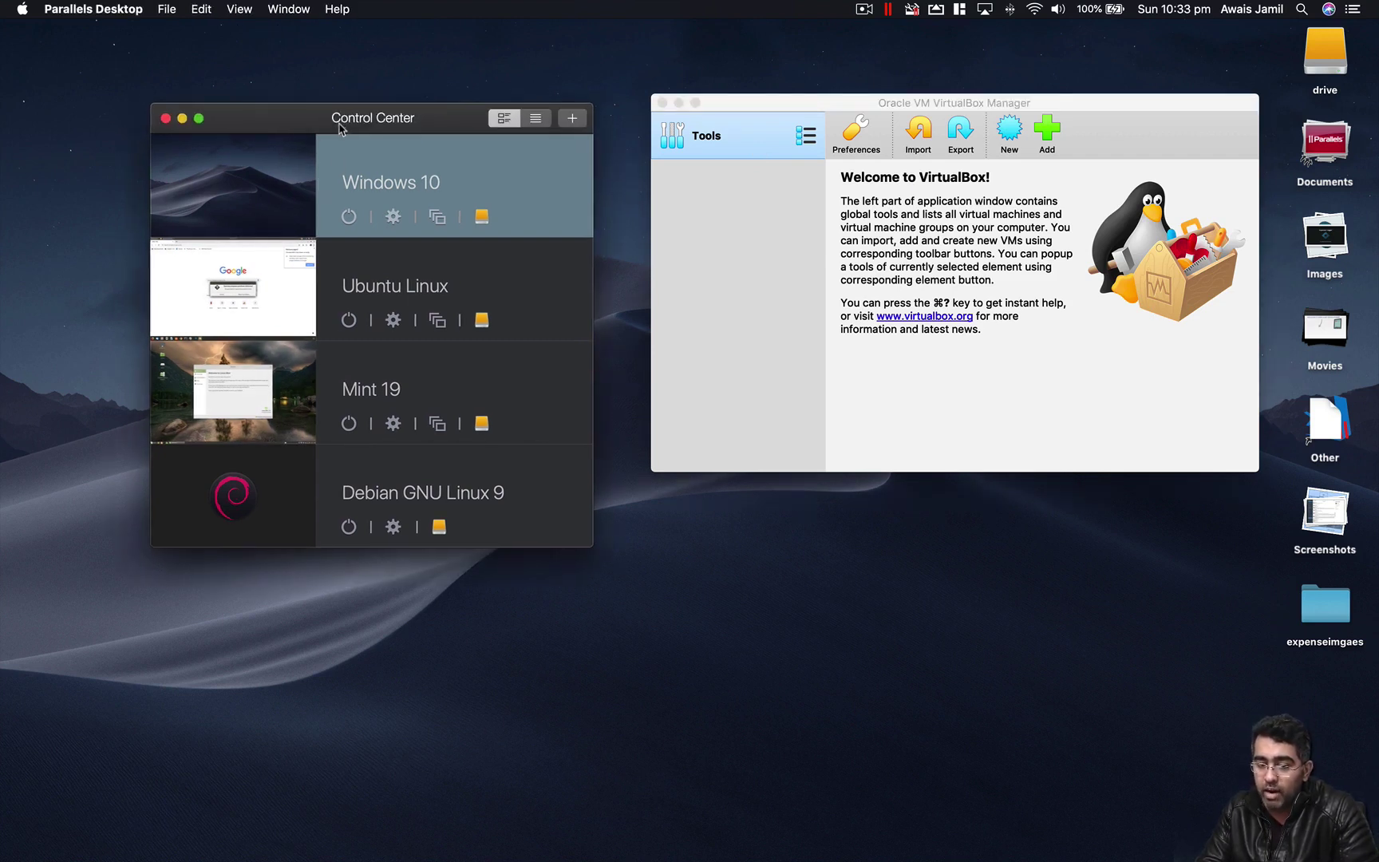
pyautogui.click(683, 206)
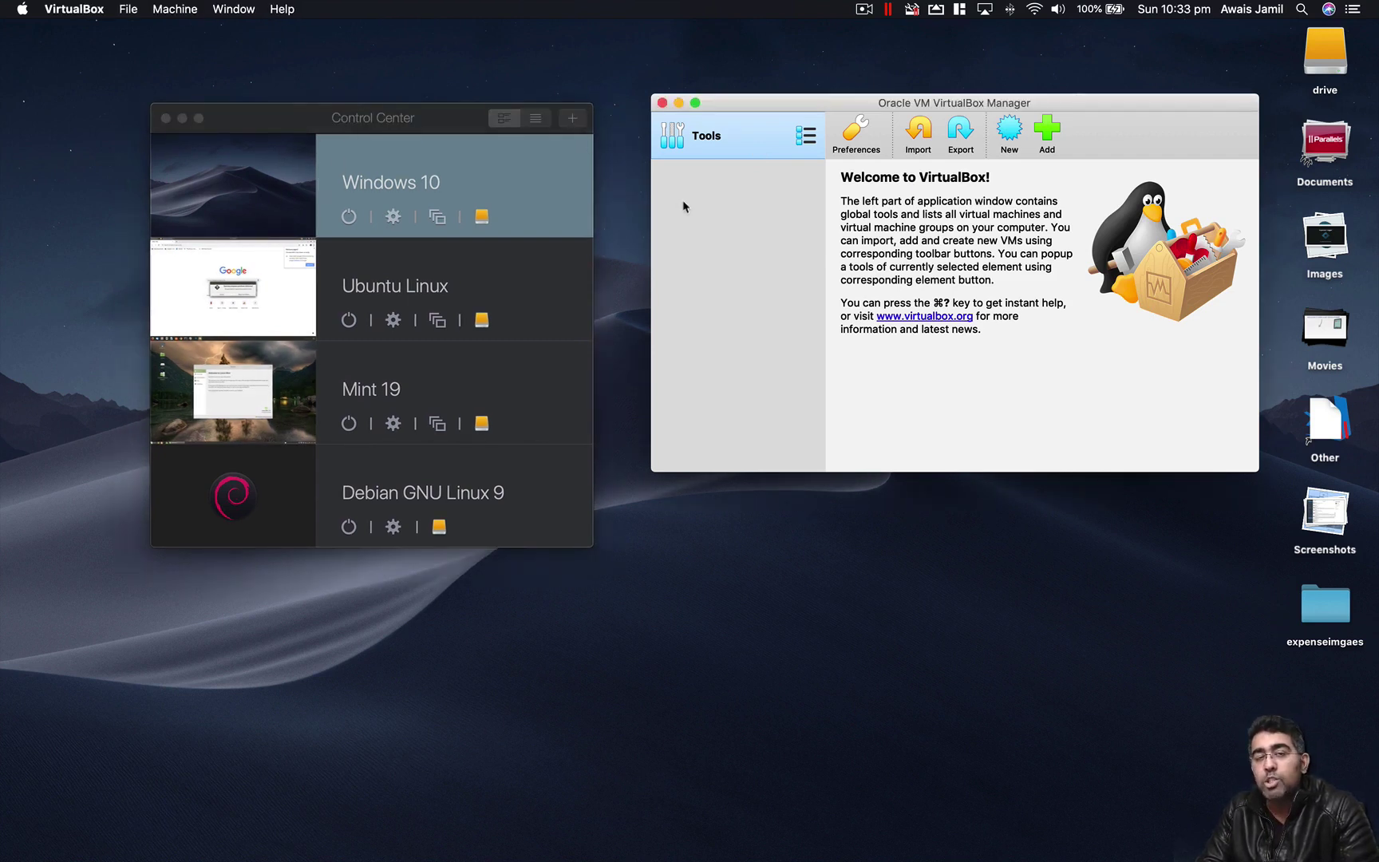